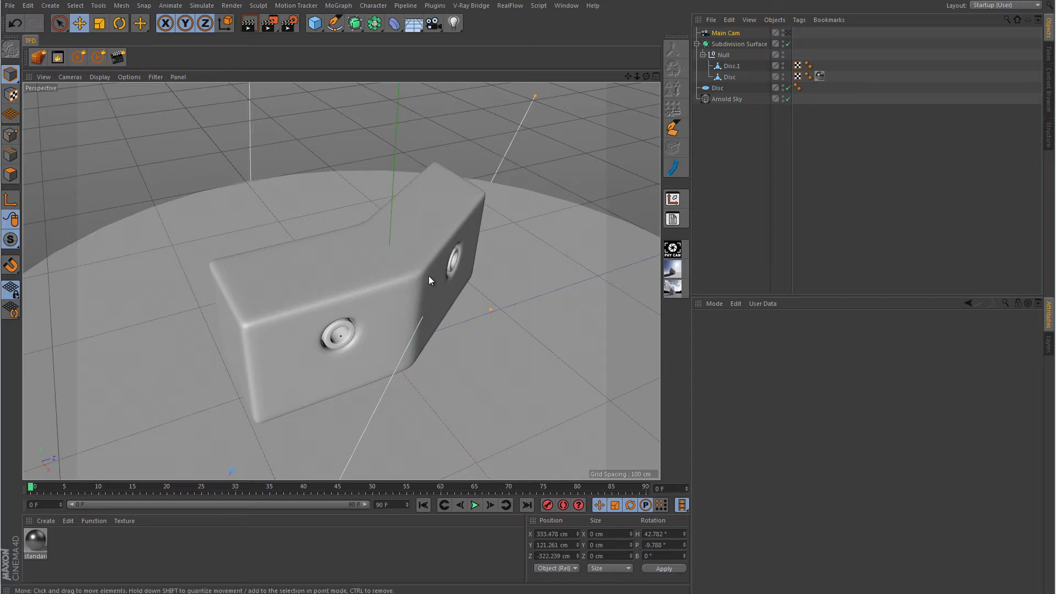
Look through the main scene camera and bring the bent block into close frontal view
{"action": "left_click_drag", "start_coordinate": [457, 309], "coordinate": [337, 352], "text": "alt"}
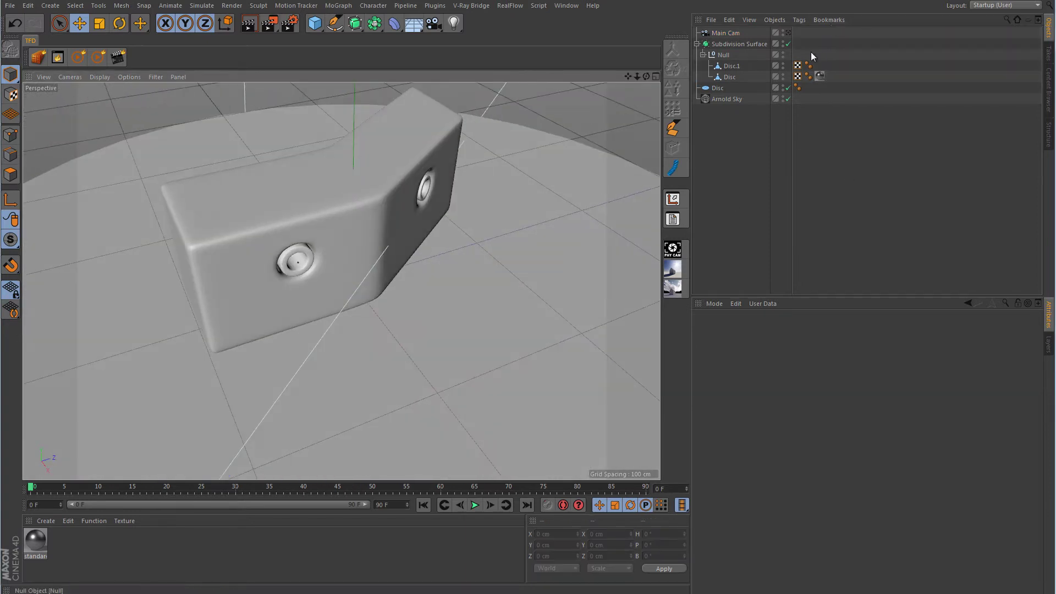
{"action": "left_click", "coordinate": [788, 33]}
{"action": "left_click_drag", "start_coordinate": [456, 280], "coordinate": [301, 297], "text": "alt"}
{"action": "scroll", "coordinate": [354, 292], "scroll_direction": "up", "scroll_amount": 5}
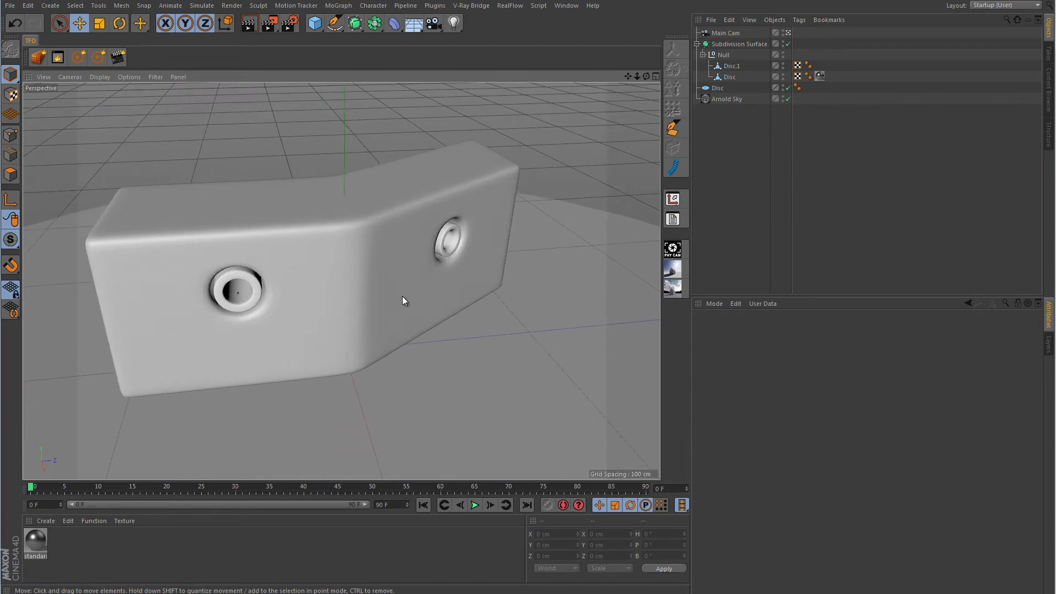
{"action": "mouse_move", "coordinate": [420, 333]}
{"action": "left_mouse_down", "text": "alt"}
{"action": "mouse_move", "coordinate": [460, 344]}
{"action": "mouse_move", "coordinate": [436, 336]}
{"action": "left_mouse_up", "text": "alt"}
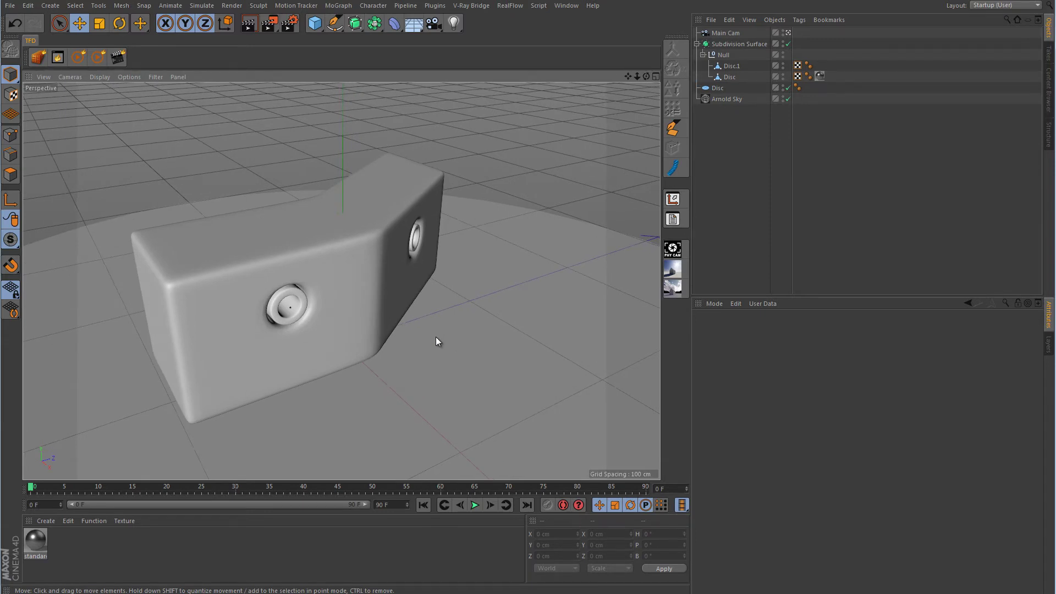
Create a new Arnold standard_surface material in the Material Manager
{"action": "left_click", "coordinate": [47, 522]}
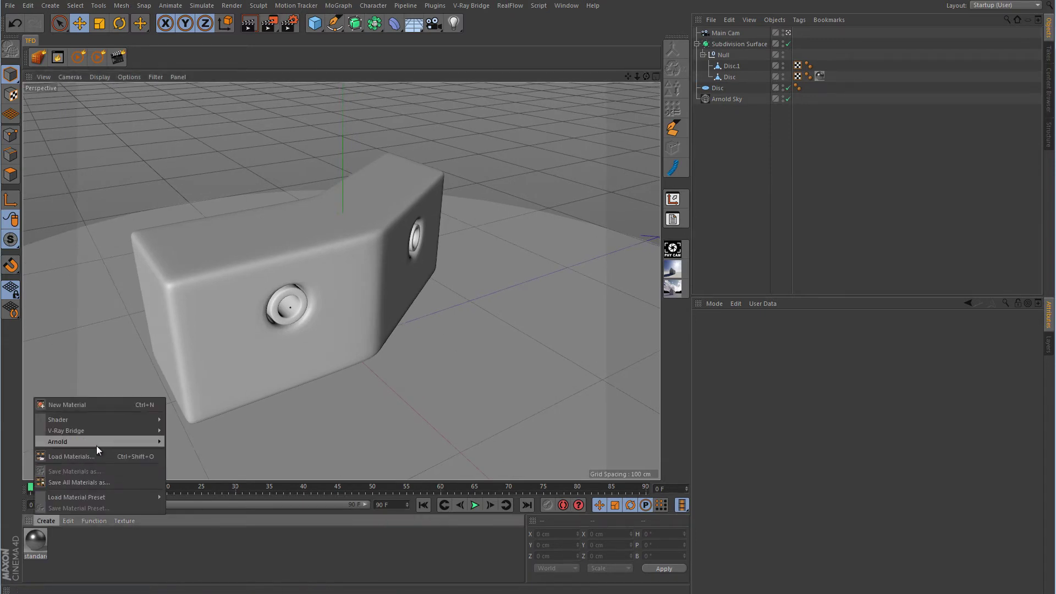
{"action": "mouse_move", "coordinate": [121, 442]}
{"action": "mouse_move", "coordinate": [177, 451]}
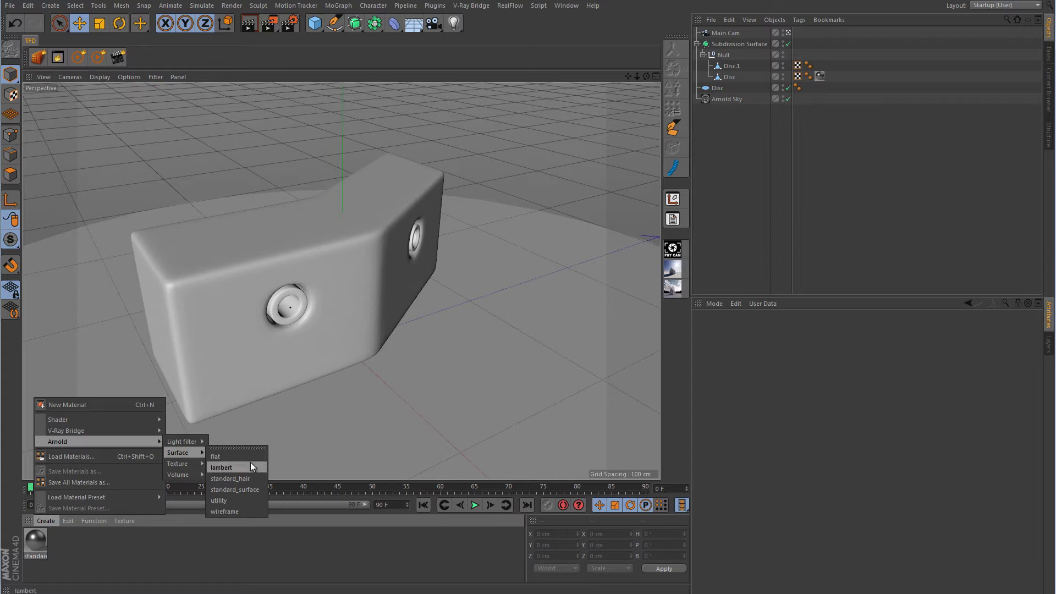
{"action": "left_click", "coordinate": [251, 489]}
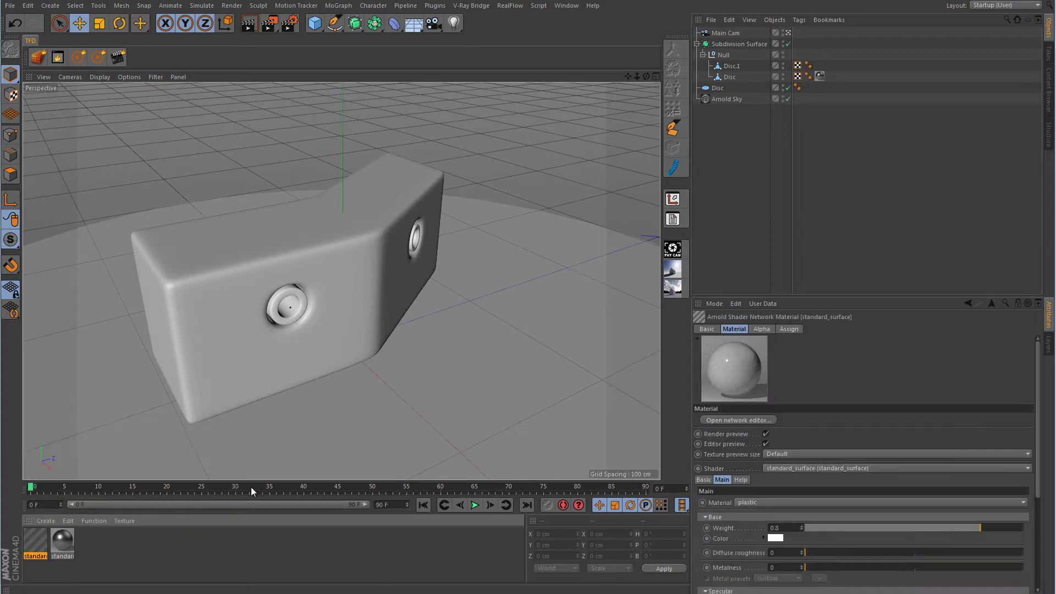
Open the new material's Arnold shader network in a taller editor window
{"action": "double_click", "coordinate": [36, 541]}
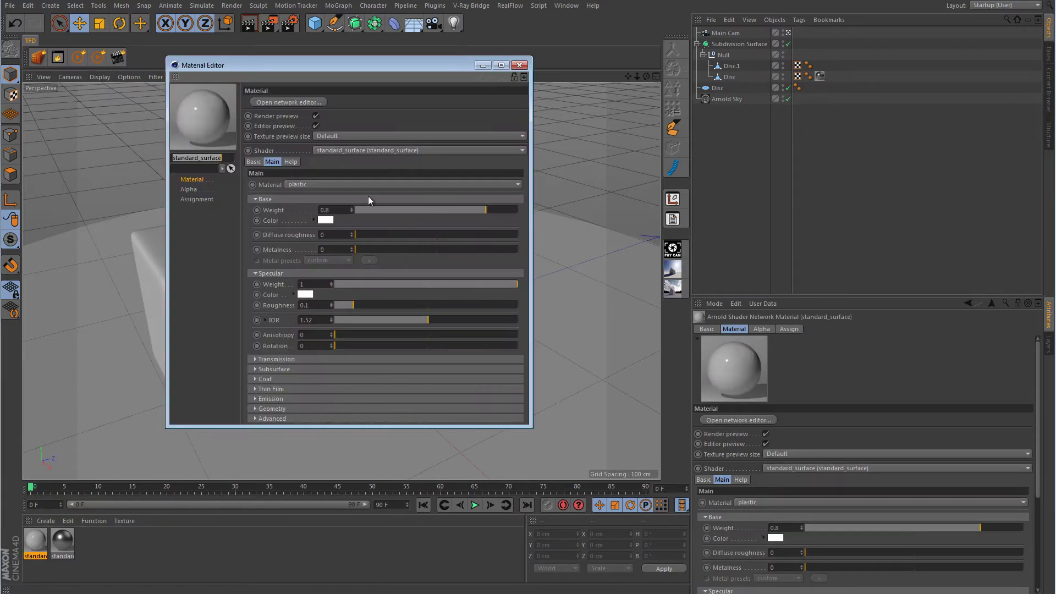
{"action": "left_click", "coordinate": [288, 102]}
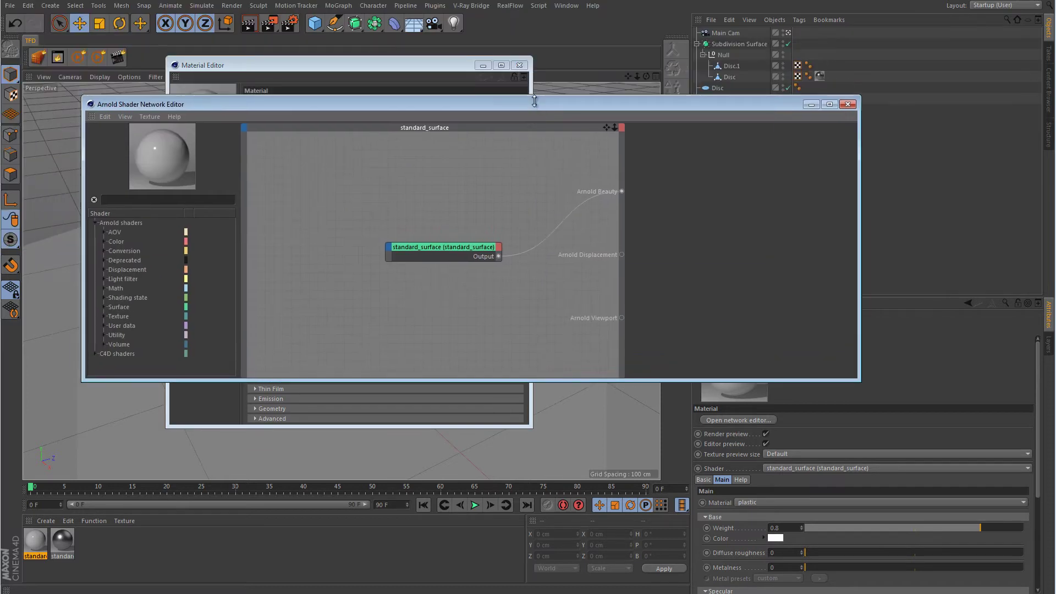
{"action": "left_click", "coordinate": [520, 65]}
{"action": "left_click_drag", "start_coordinate": [619, 380], "coordinate": [627, 466]}
{"action": "left_click_drag", "start_coordinate": [462, 289], "coordinate": [401, 183]}
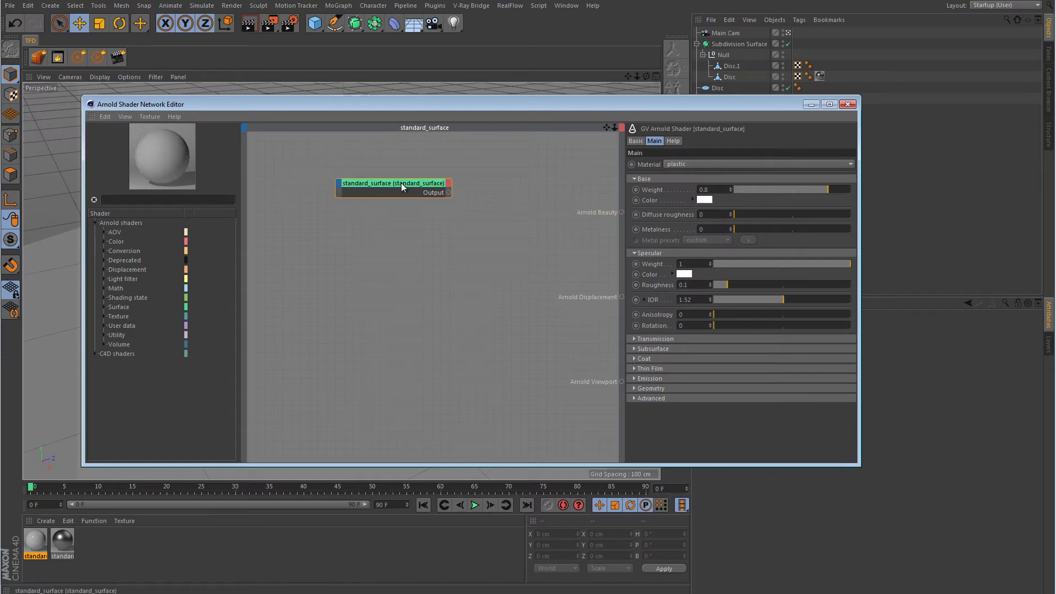
Give the standard_surface a black base colour, specular roughness 0.5 and specular IOR 1.3
{"action": "left_click", "coordinate": [708, 200]}
{"action": "left_click_drag", "start_coordinate": [791, 222], "coordinate": [662, 224]}
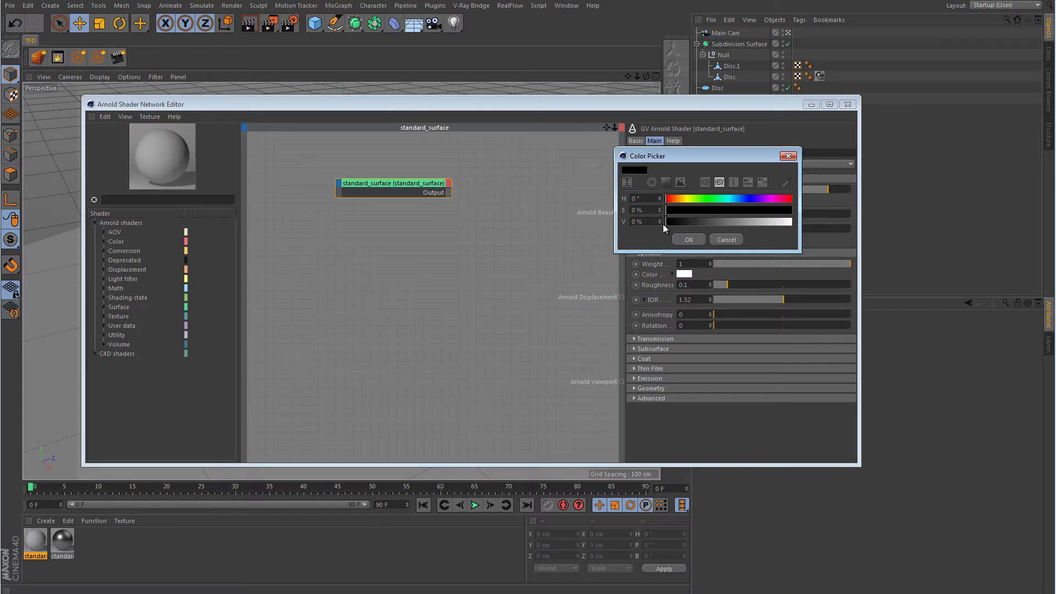
{"action": "left_click", "coordinate": [688, 240]}
{"action": "left_click_drag", "start_coordinate": [727, 285], "coordinate": [784, 286]}
{"action": "left_click", "coordinate": [699, 299]}
{"action": "key", "text": "BackSpace"}
{"action": "key", "text": "BackSpace"}
{"action": "key", "text": "BackSpace"}
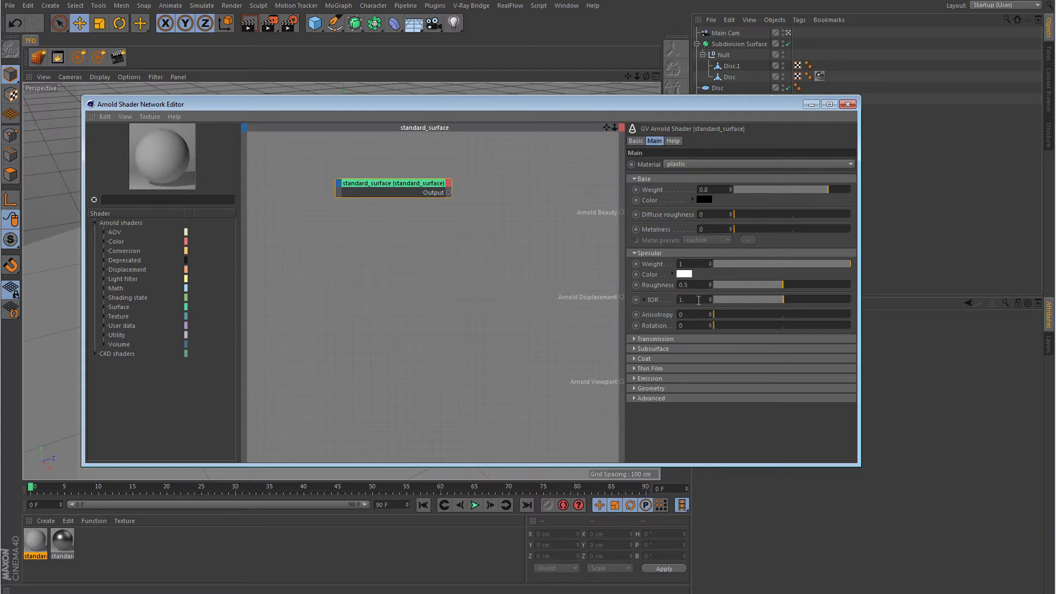
{"action": "key", "text": "Return"}
Rename the standard_surface shader node to 'Base Black'
{"action": "left_click", "coordinate": [636, 141]}
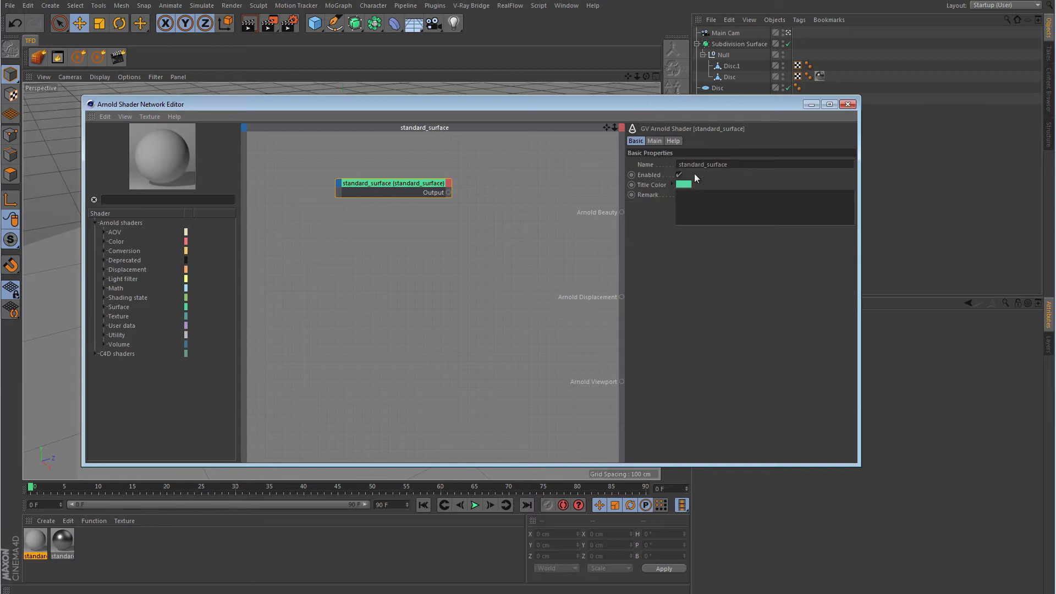
{"action": "double_click", "coordinate": [682, 164]}
{"action": "type", "text": "Base Black"}
{"action": "key", "text": "Return"}
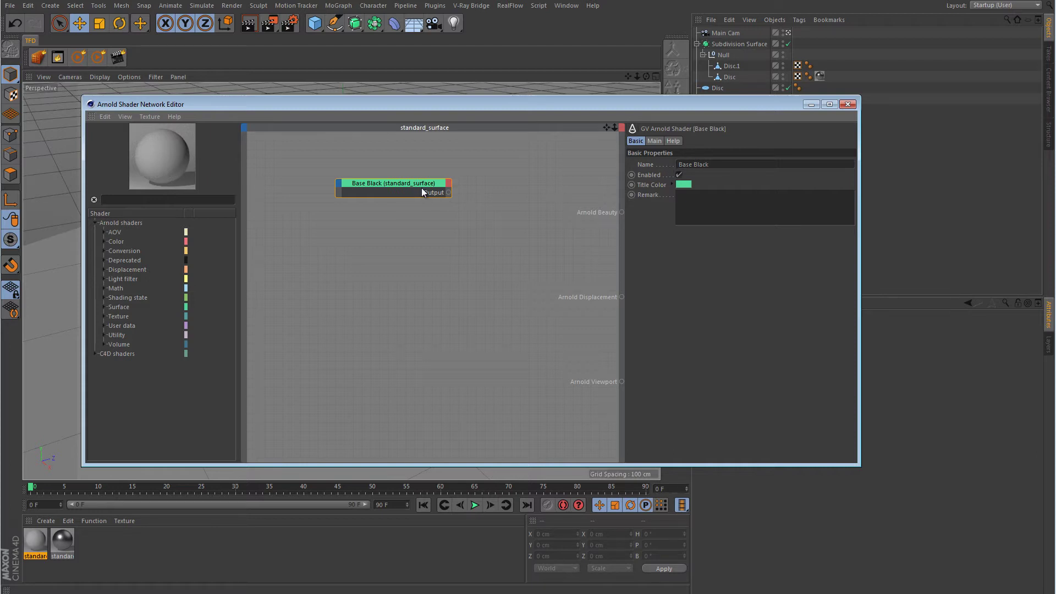
Duplicate the Base Black node and name the copy 'Power label color'
{"action": "left_click_drag", "start_coordinate": [422, 190], "coordinate": [392, 205]}
{"action": "left_click_drag", "start_coordinate": [728, 164], "coordinate": [675, 168]}
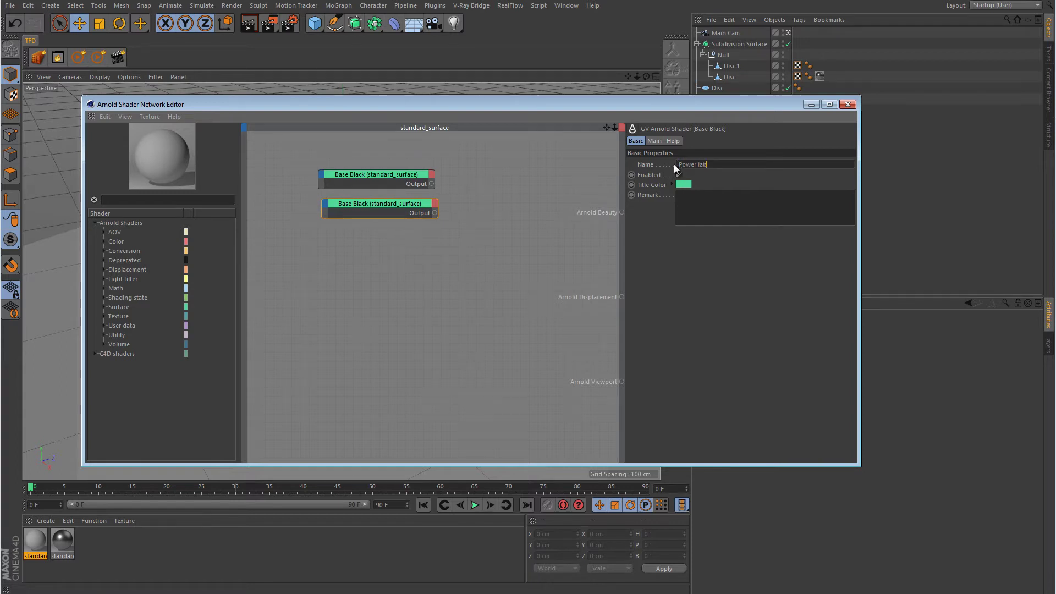
{"action": "type", "text": "Power label color"}
{"action": "key", "text": "Return"}
Add an Arnold image node to the network and load power button.png into it
{"action": "left_click", "coordinate": [655, 141]}
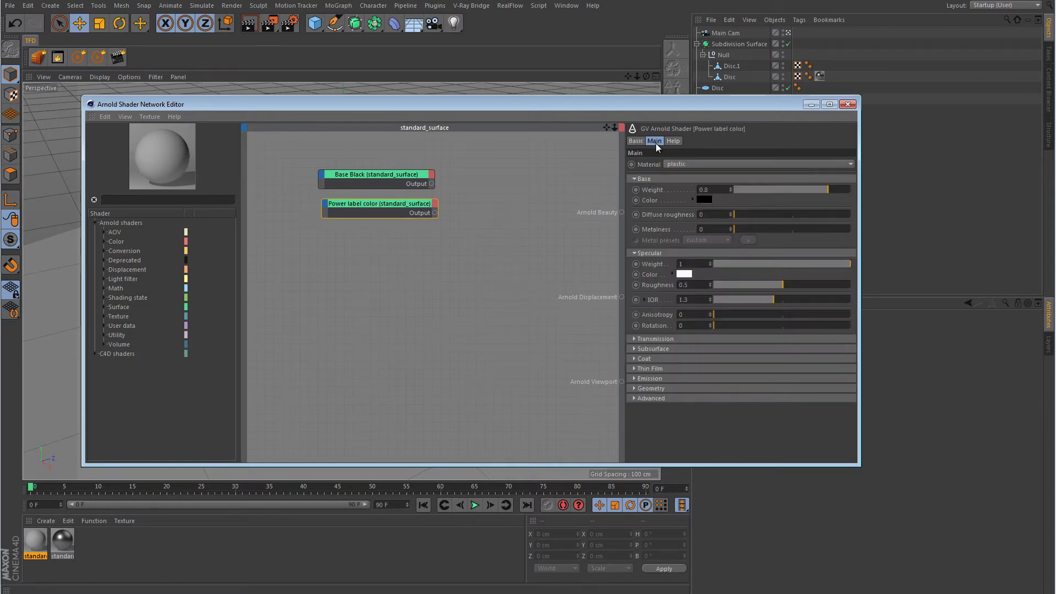
{"action": "left_click", "coordinate": [128, 200]}
{"action": "type", "text": "image"}
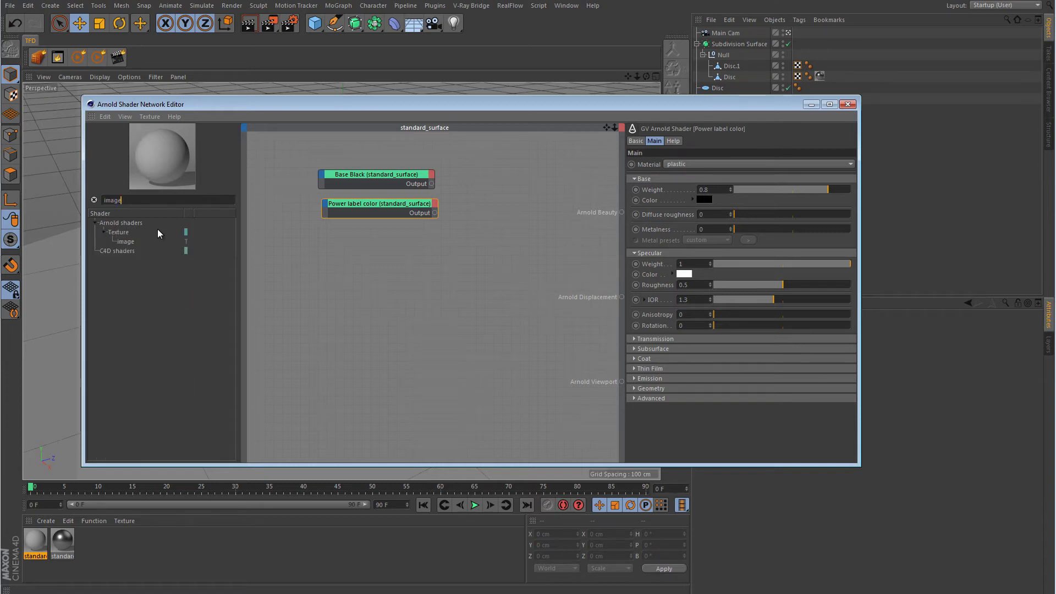
{"action": "left_click_drag", "start_coordinate": [129, 243], "coordinate": [327, 291]}
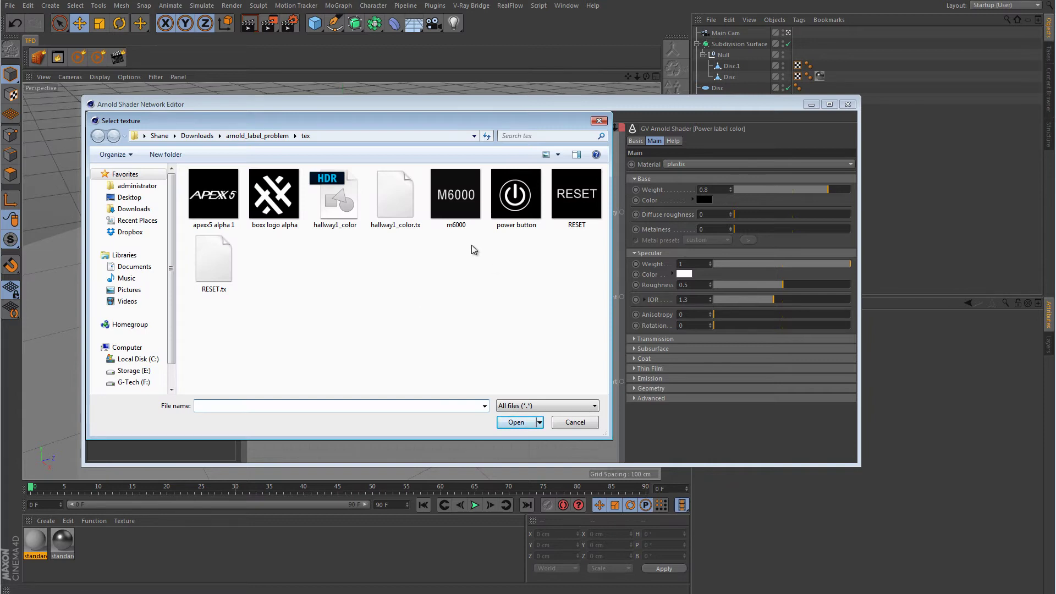
{"action": "left_click", "coordinate": [519, 201]}
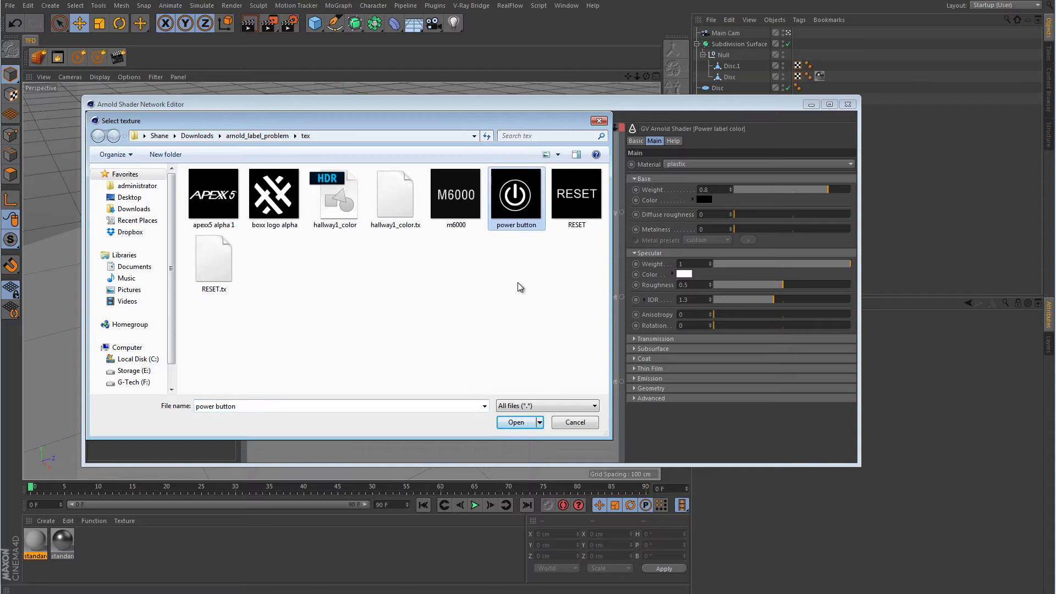
{"action": "left_click", "coordinate": [516, 423]}
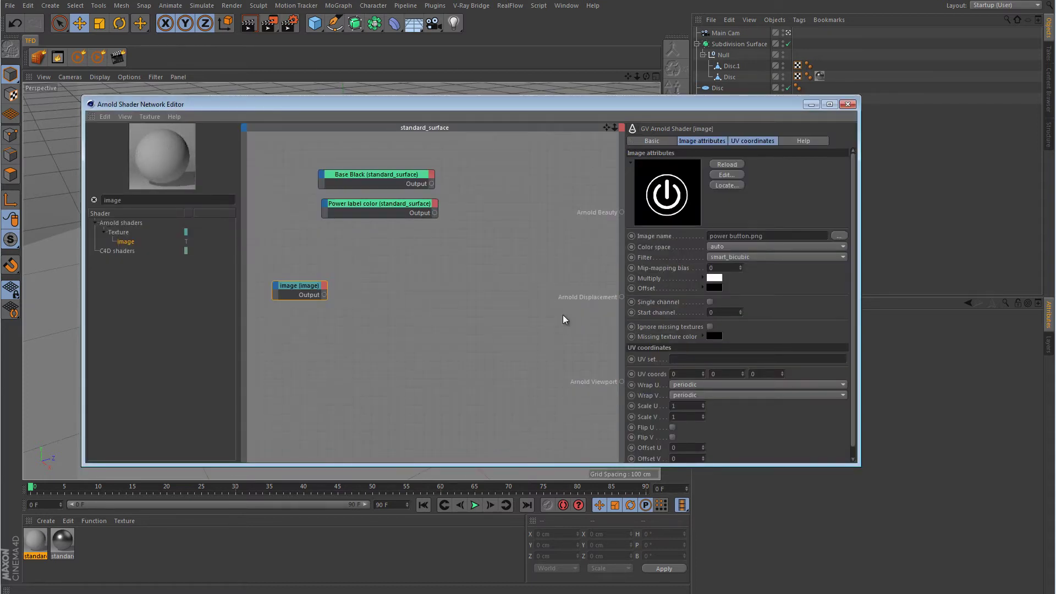
Add a camera_projection node to the shader network
{"action": "double_click", "coordinate": [104, 200]}
{"action": "type", "text": "camera"}
{"action": "left_click_drag", "start_coordinate": [156, 242], "coordinate": [407, 286]}
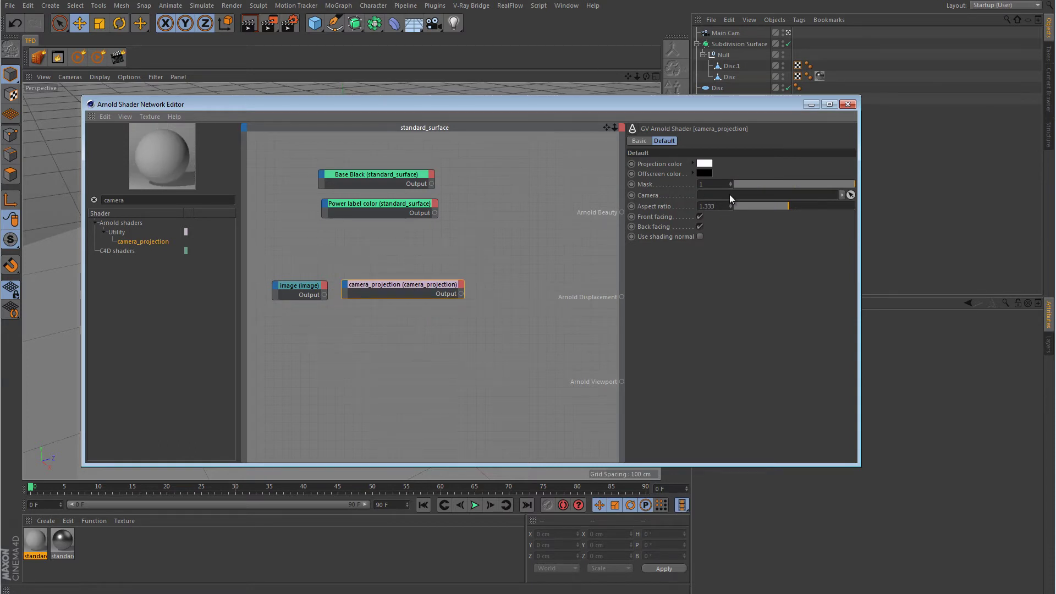
Duplicate Main Cam as a camera named 'Power' and assign it to the projection's Camera field
{"action": "left_click", "coordinate": [735, 34]}
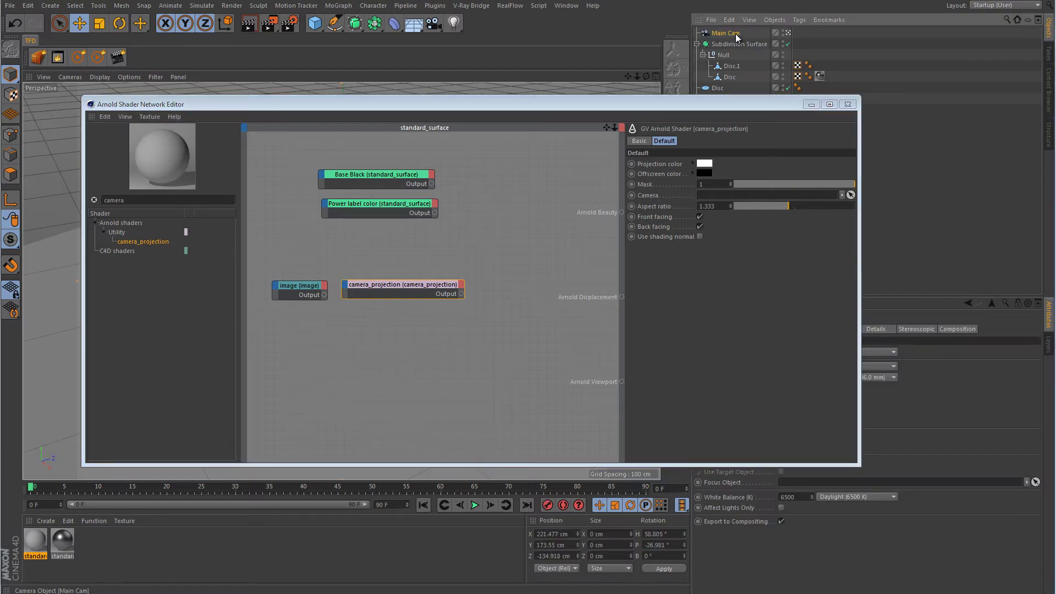
{"action": "key", "text": "ctrl+c"}
{"action": "key", "text": "ctrl+v"}
{"action": "double_click", "coordinate": [737, 33]}
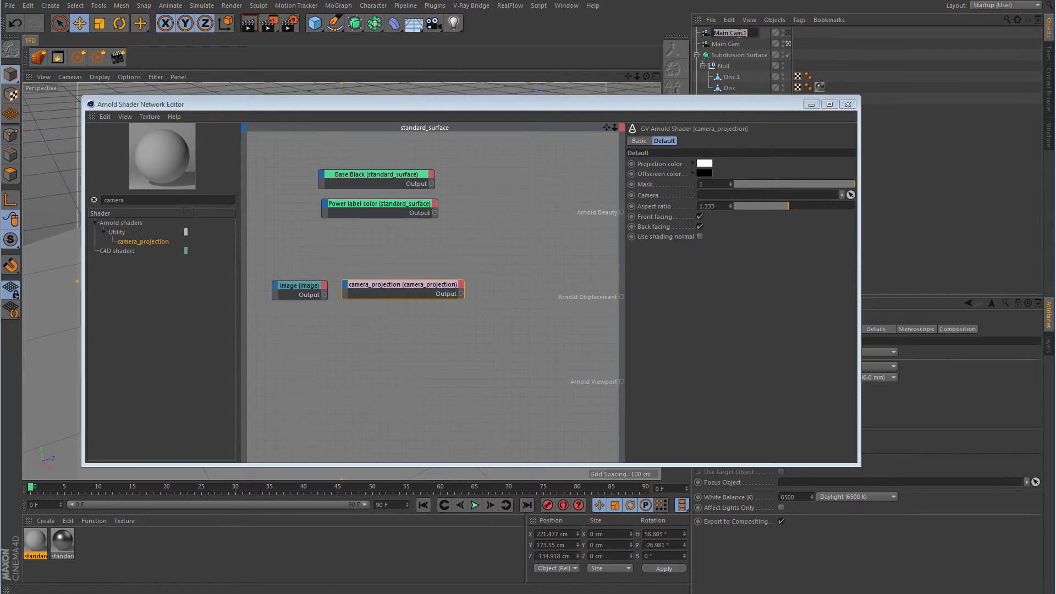
{"action": "type", "text": "Power"}
{"action": "key", "text": "Return"}
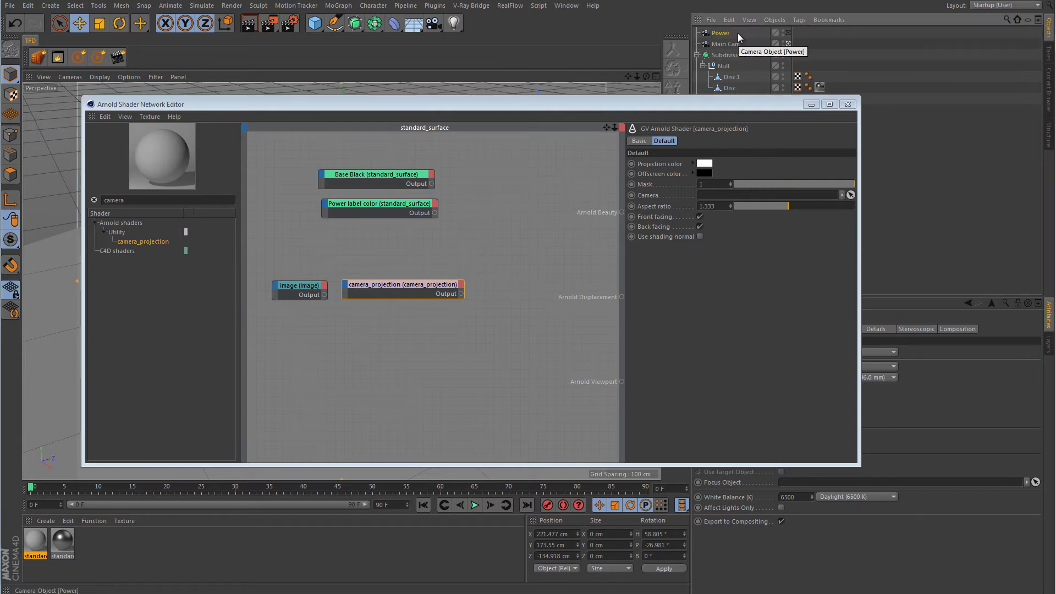
{"action": "left_click_drag", "start_coordinate": [738, 33], "coordinate": [718, 201]}
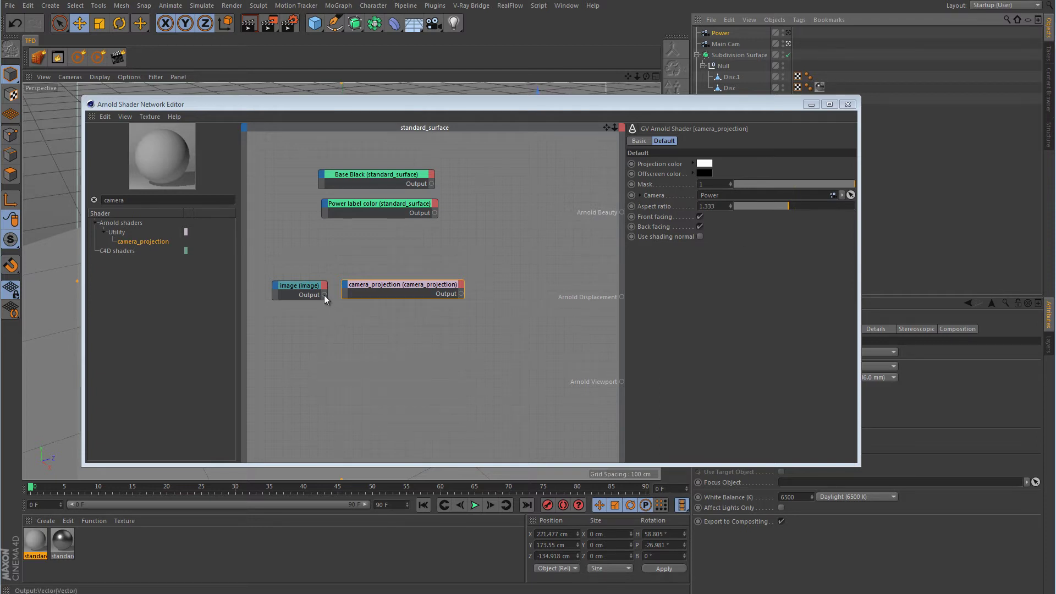
Wire the image node's output into the camera projection's Mask input
{"action": "left_click_drag", "start_coordinate": [324, 299], "coordinate": [346, 289]}
{"action": "mouse_move", "coordinate": [358, 292]}
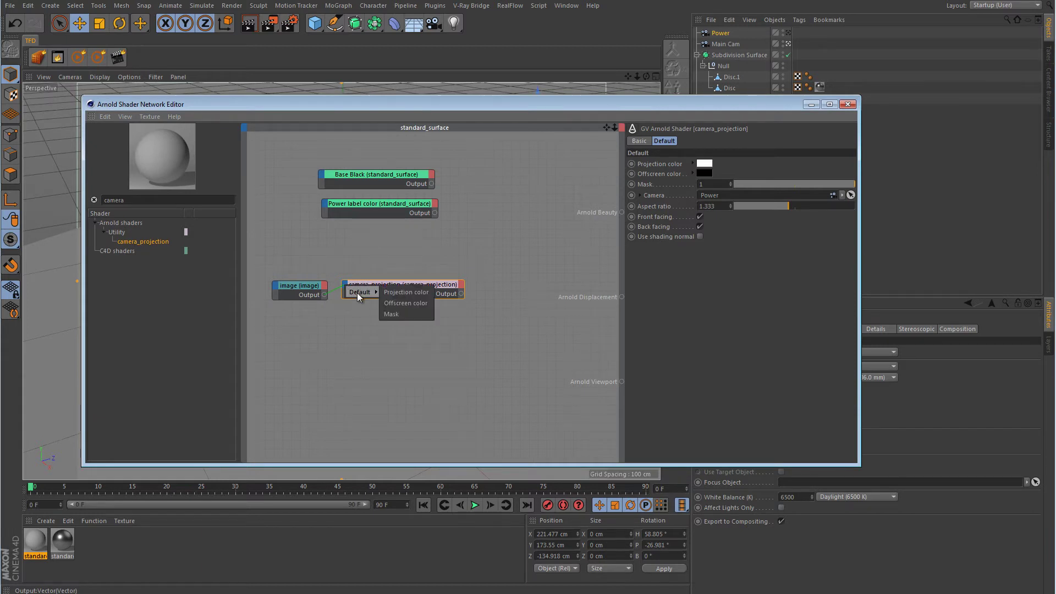
{"action": "left_click", "coordinate": [391, 314]}
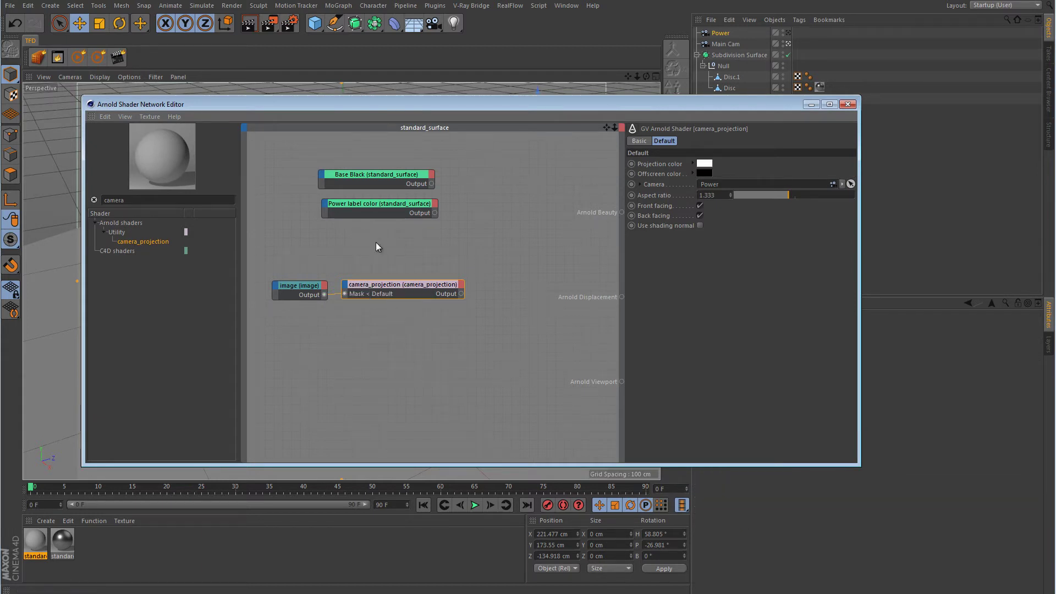
Add a layer shader node to the Arnold shader network
{"action": "left_click", "coordinate": [94, 200]}
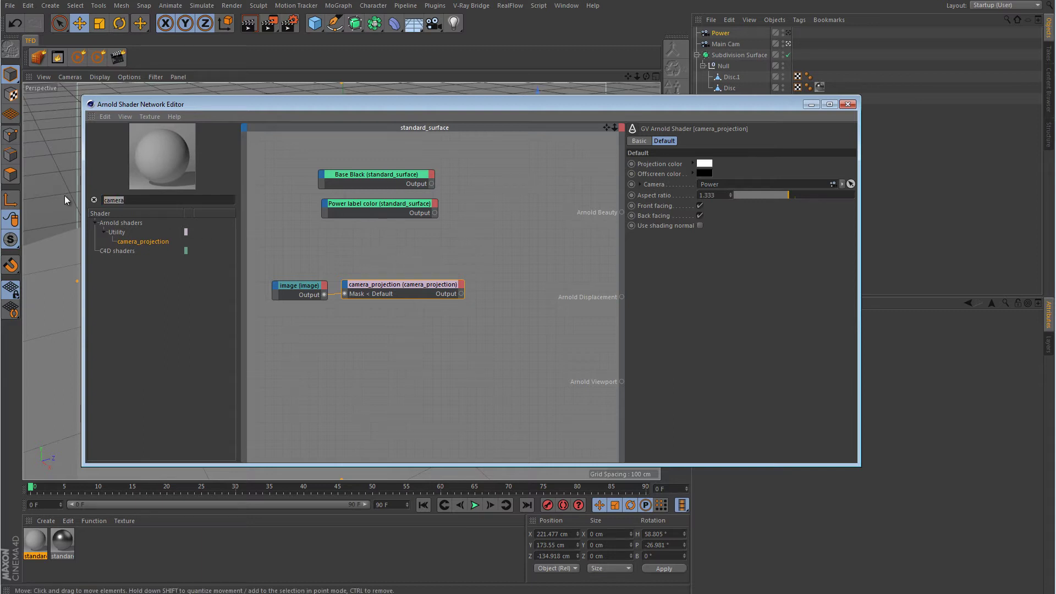
{"action": "type", "text": "layer"}
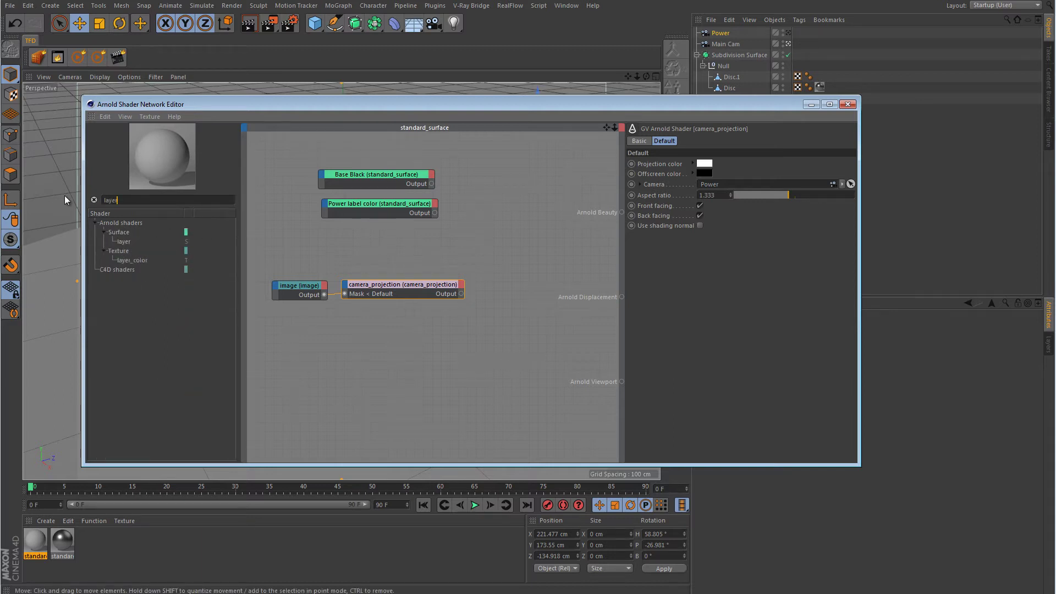
{"action": "left_click_drag", "start_coordinate": [124, 242], "coordinate": [476, 222]}
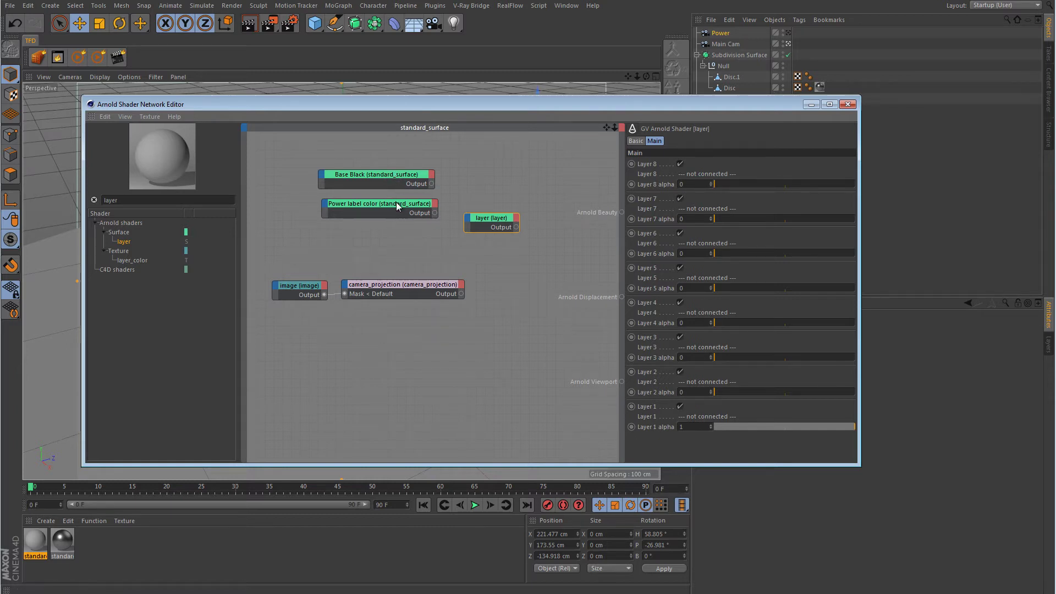
Rearrange the surface nodes and wire Base Black into the layer's Layer 1 input
{"action": "left_click_drag", "start_coordinate": [397, 207], "coordinate": [361, 234]}
{"action": "left_click_drag", "start_coordinate": [391, 175], "coordinate": [453, 218]}
{"action": "left_click_drag", "start_coordinate": [399, 197], "coordinate": [474, 228]}
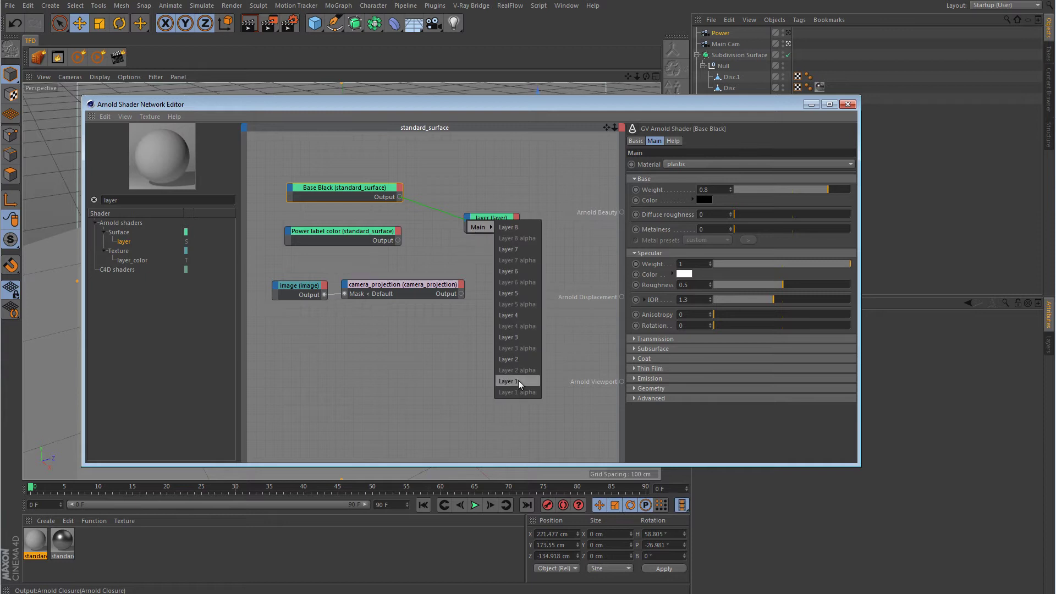
{"action": "left_click_drag", "start_coordinate": [518, 381], "coordinate": [518, 381]}
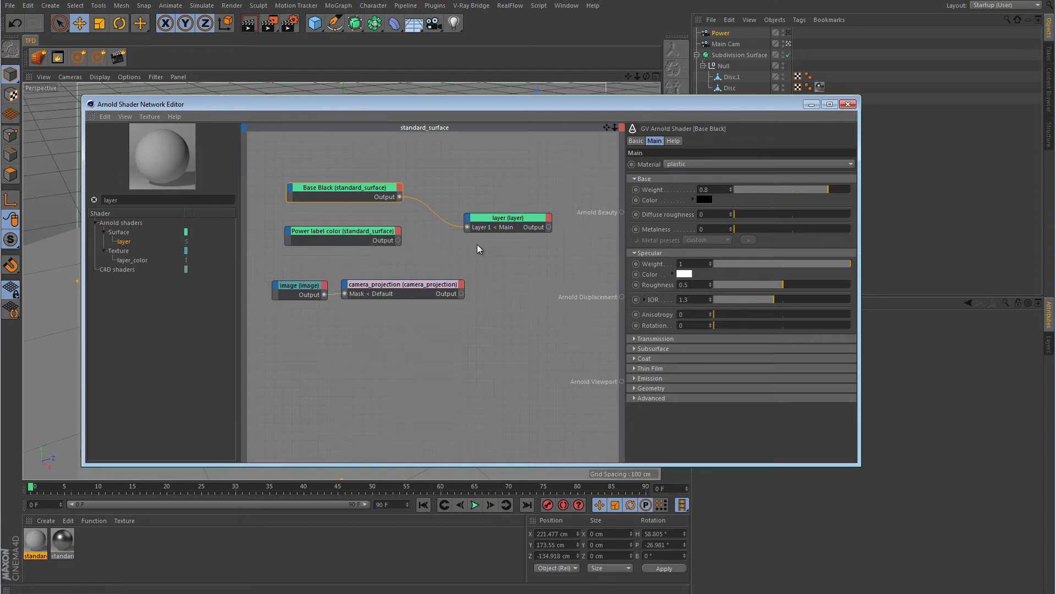
Set Base Black's colour to full white
{"action": "left_click", "coordinate": [705, 199]}
{"action": "left_click_drag", "start_coordinate": [697, 221], "coordinate": [800, 228]}
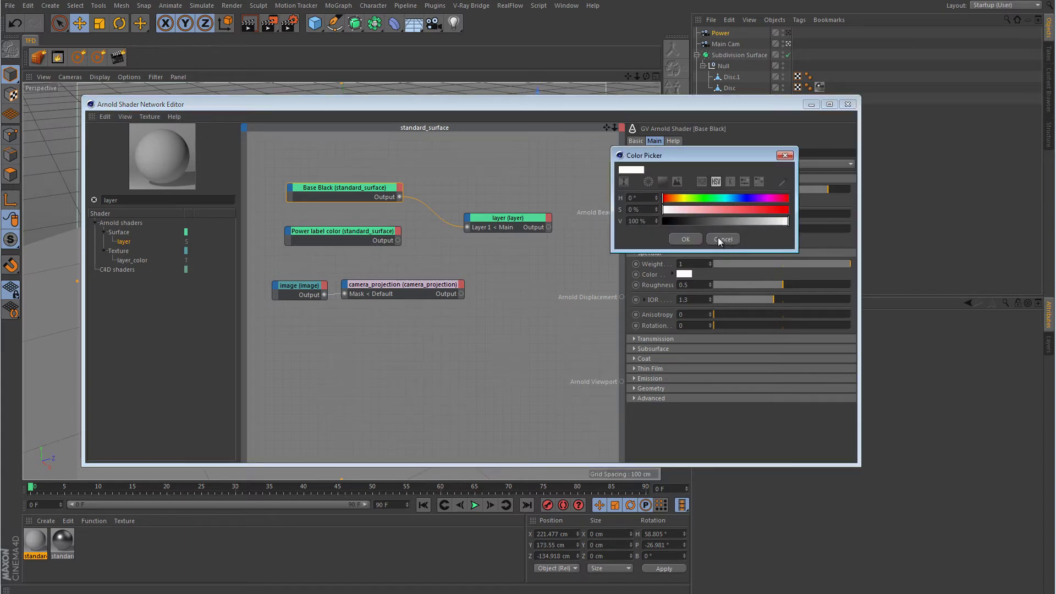
{"action": "left_click", "coordinate": [687, 238]}
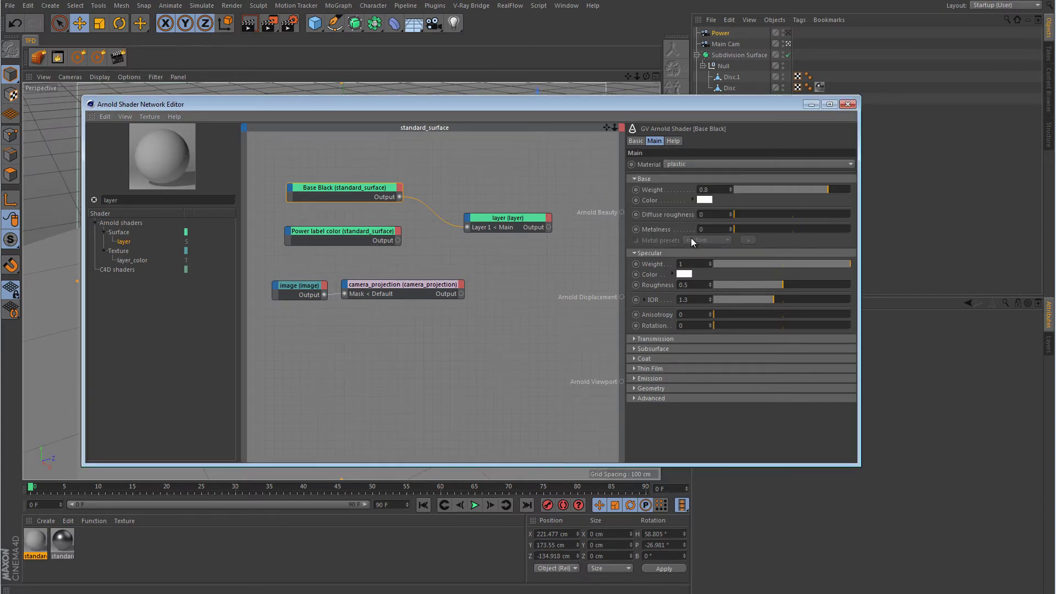
Wire Power label color to Layer 2, camera projection to Layer 2 alpha, and apply to Disc.1
{"action": "left_click_drag", "start_coordinate": [397, 240], "coordinate": [478, 227]}
{"action": "left_click", "coordinate": [517, 357]}
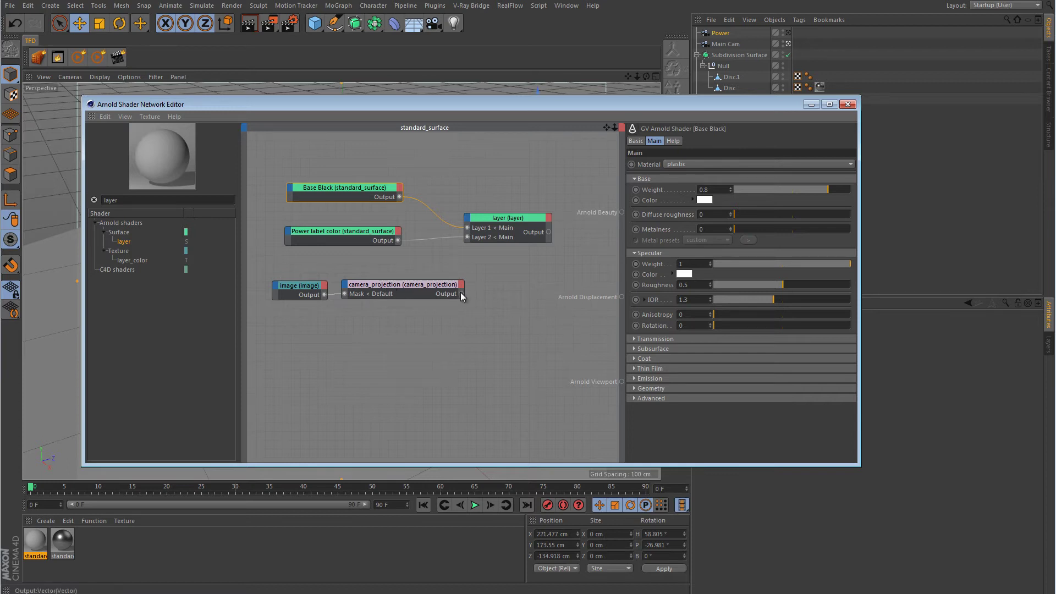
{"action": "left_click_drag", "start_coordinate": [461, 294], "coordinate": [535, 359]}
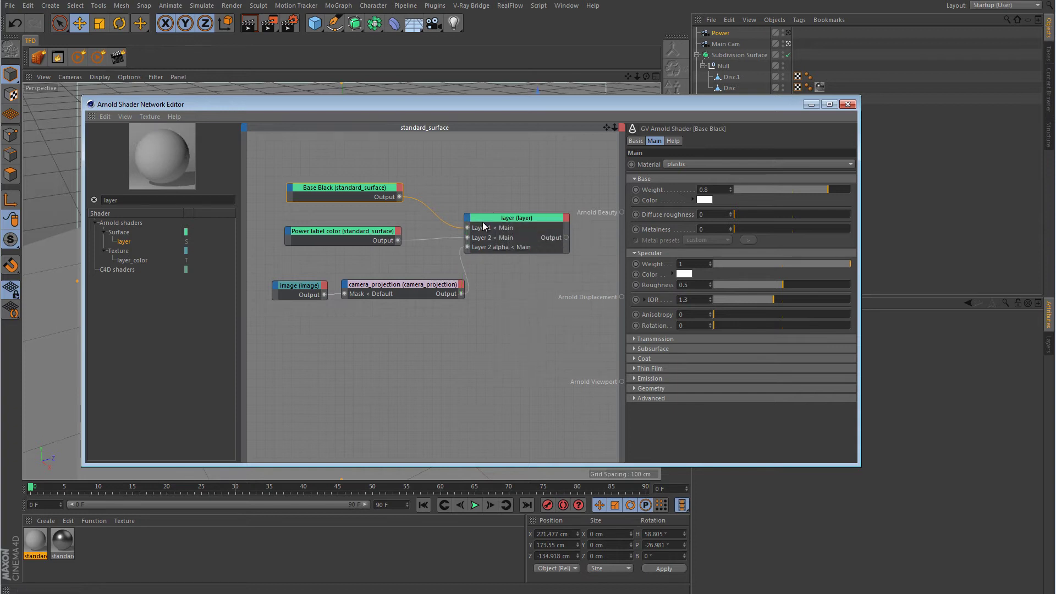
{"action": "left_click_drag", "start_coordinate": [36, 540], "coordinate": [735, 80]}
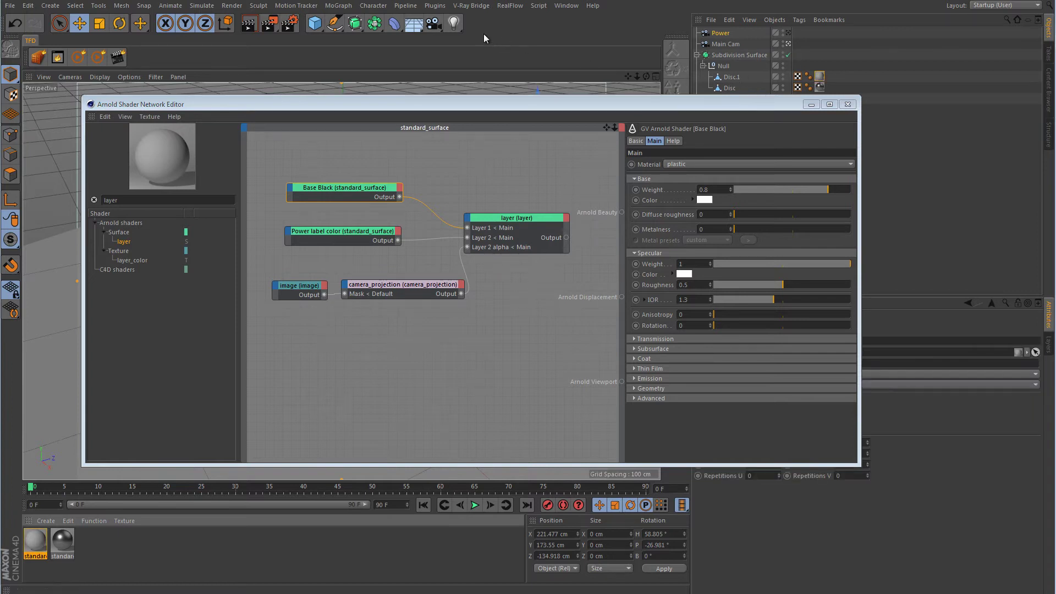
Open the C4DtoA IPR live render window, enlarged at the top-left
{"action": "left_click", "coordinate": [434, 5]}
{"action": "mouse_move", "coordinate": [450, 35]}
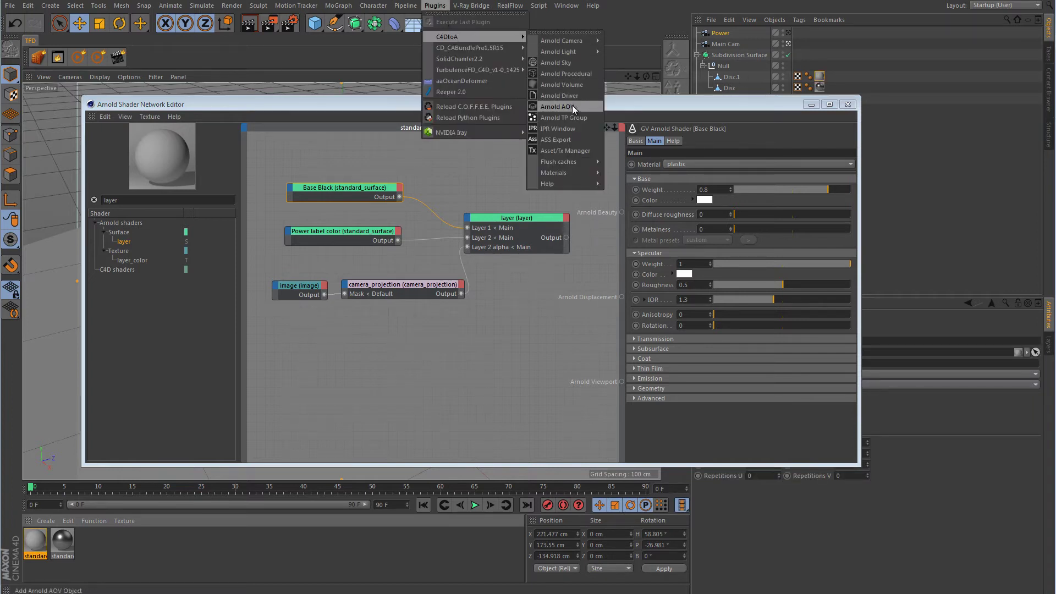
{"action": "left_click", "coordinate": [572, 128]}
{"action": "left_click_drag", "start_coordinate": [721, 259], "coordinate": [715, 282]}
{"action": "left_click_drag", "start_coordinate": [600, 8], "coordinate": [283, 16]}
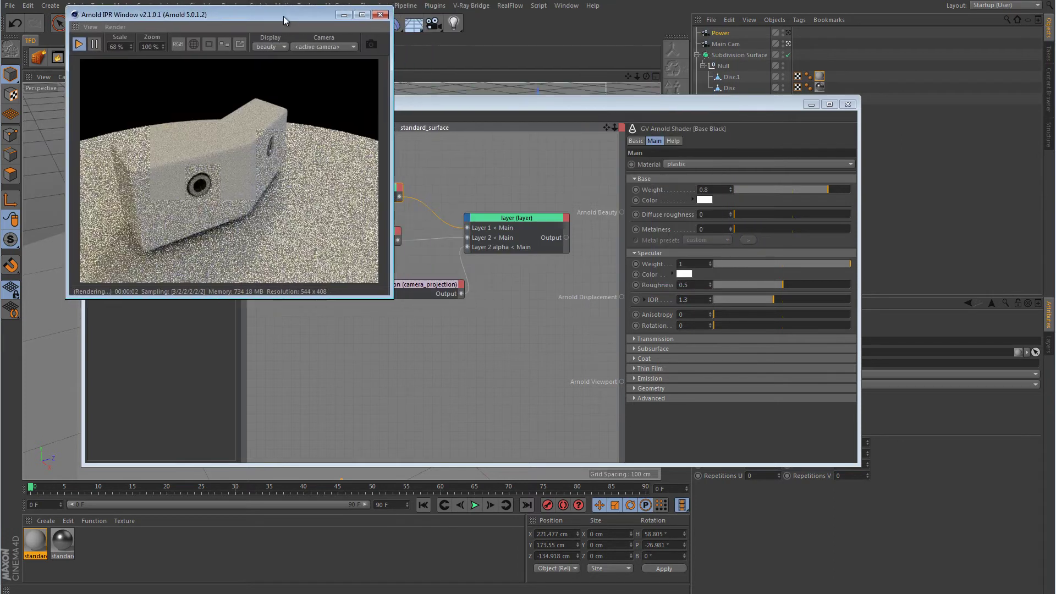
Connect the layer node's output to the Arnold Beauty port
{"action": "left_click_drag", "start_coordinate": [449, 107], "coordinate": [500, 124]}
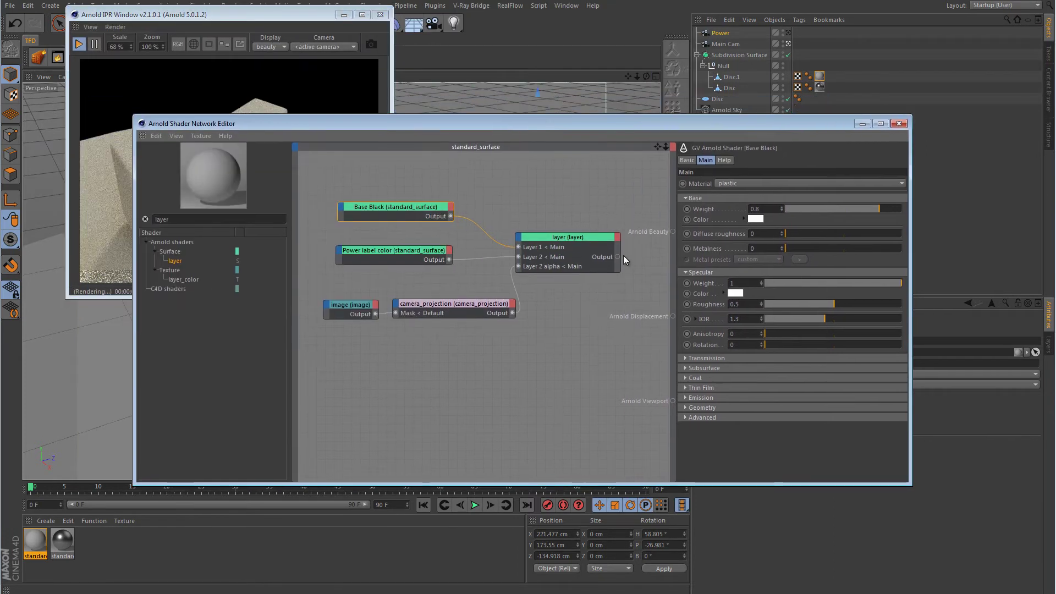
{"action": "left_click_drag", "start_coordinate": [617, 256], "coordinate": [673, 230]}
{"action": "left_click_drag", "start_coordinate": [283, 124], "coordinate": [550, 155]}
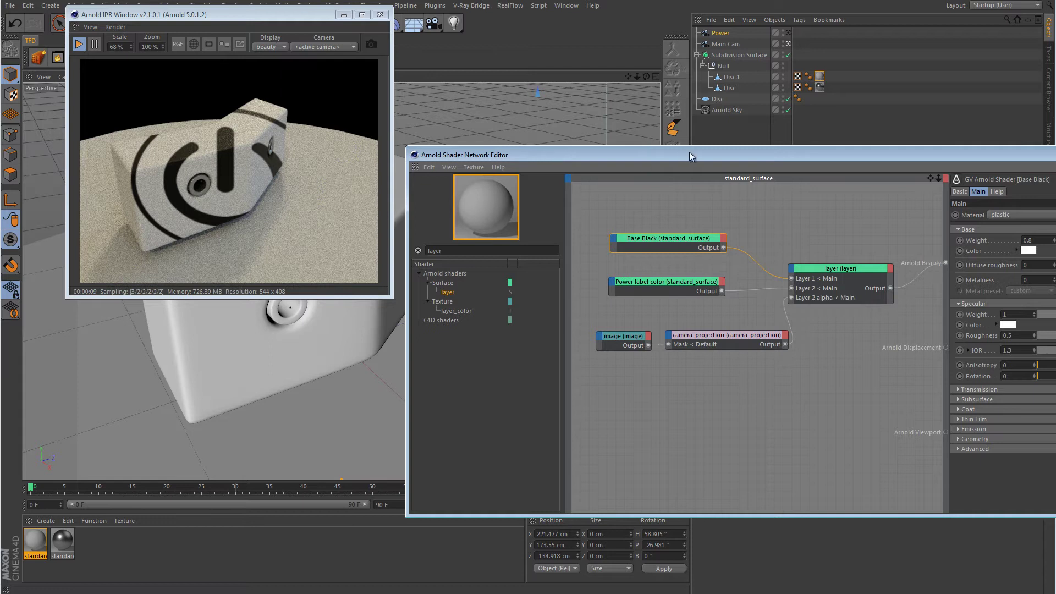
Set Base Black's colour back to black
{"action": "left_click_drag", "start_coordinate": [698, 152], "coordinate": [503, 96]}
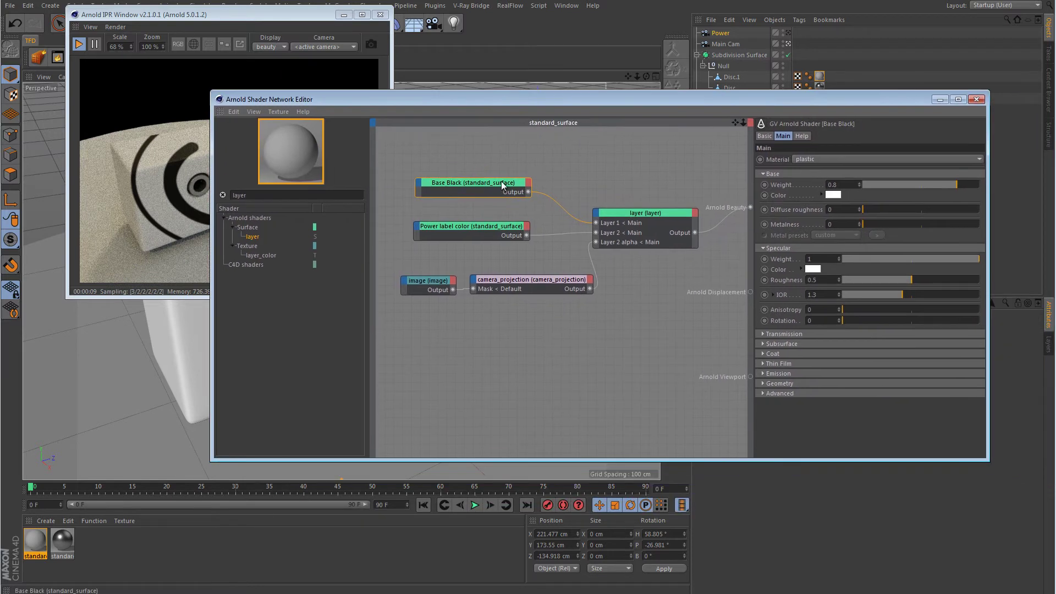
{"action": "left_click", "coordinate": [833, 195]}
{"action": "left_click_drag", "start_coordinate": [823, 215], "coordinate": [771, 219]}
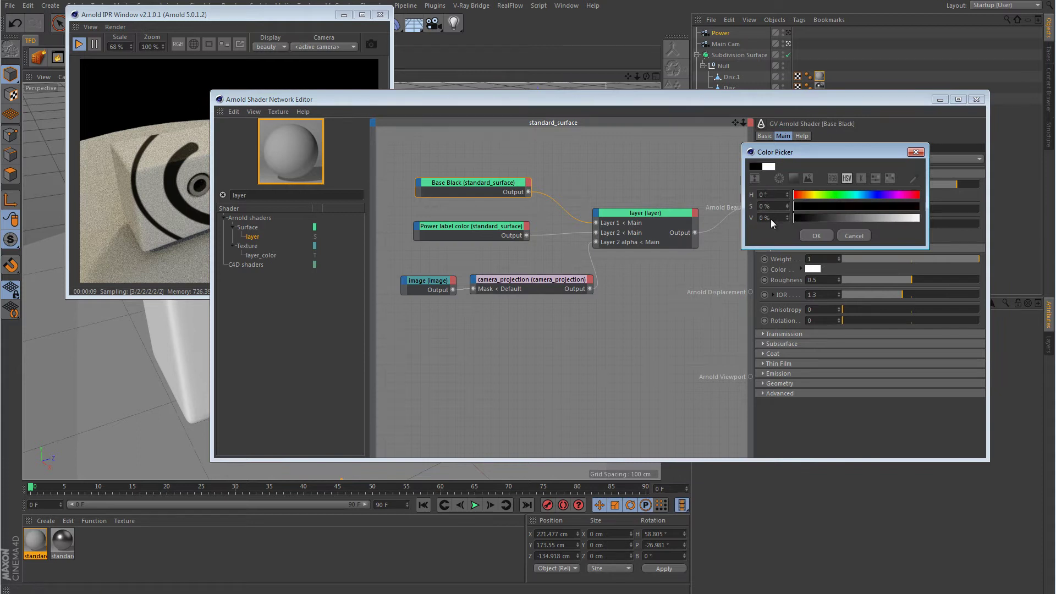
{"action": "left_click", "coordinate": [812, 236]}
Set Power label color's colour to white
{"action": "left_click", "coordinate": [483, 227]}
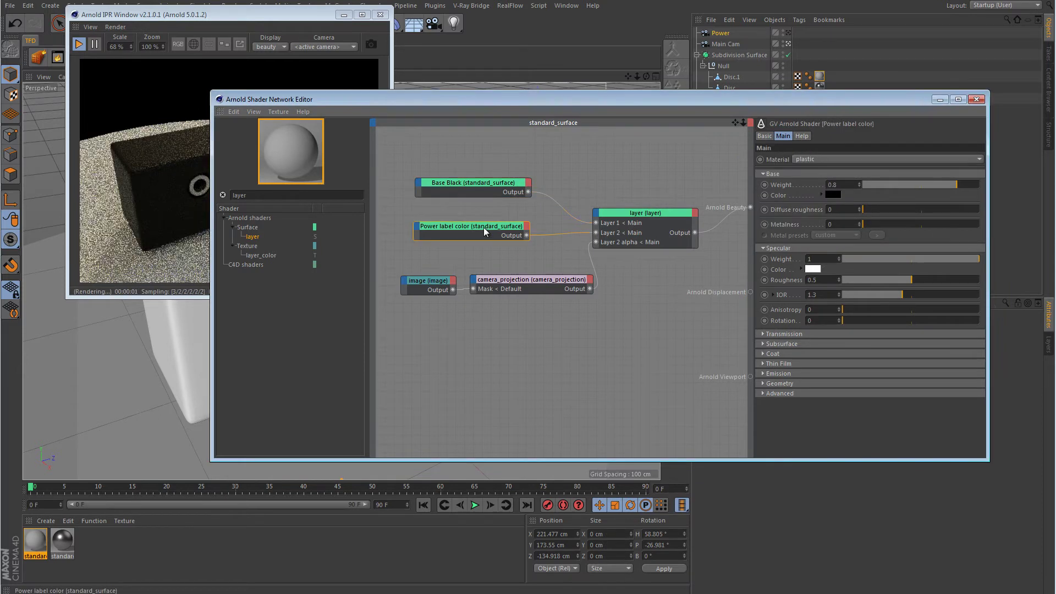
{"action": "left_click", "coordinate": [832, 194]}
{"action": "left_click_drag", "start_coordinate": [816, 216], "coordinate": [919, 218]}
{"action": "left_click", "coordinate": [816, 235]}
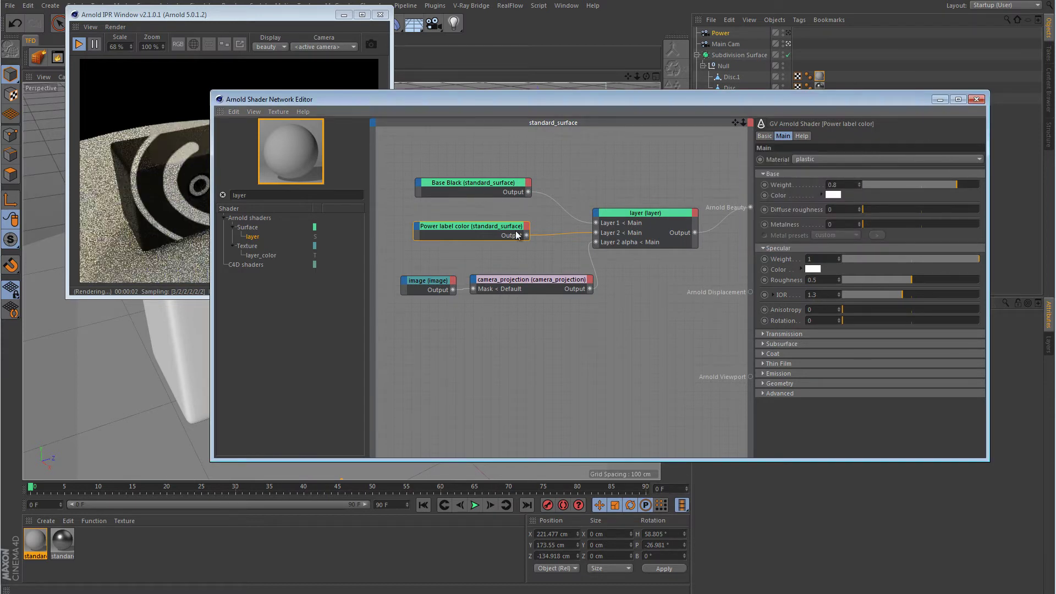
Switch between the Base Black and Power label color settings to compare them
{"action": "left_click", "coordinate": [508, 188]}
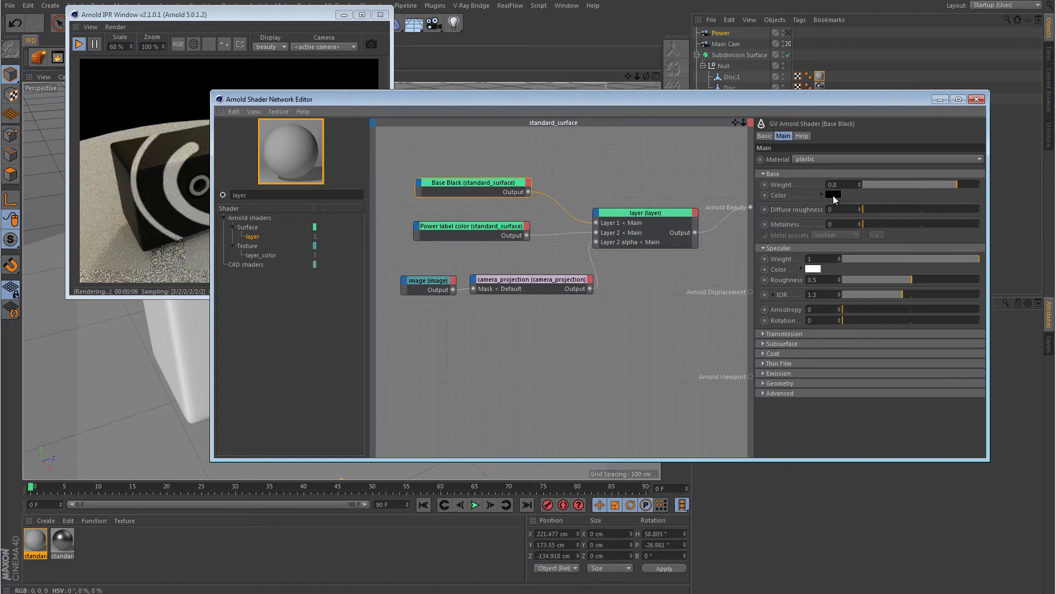
{"action": "left_click", "coordinate": [503, 229]}
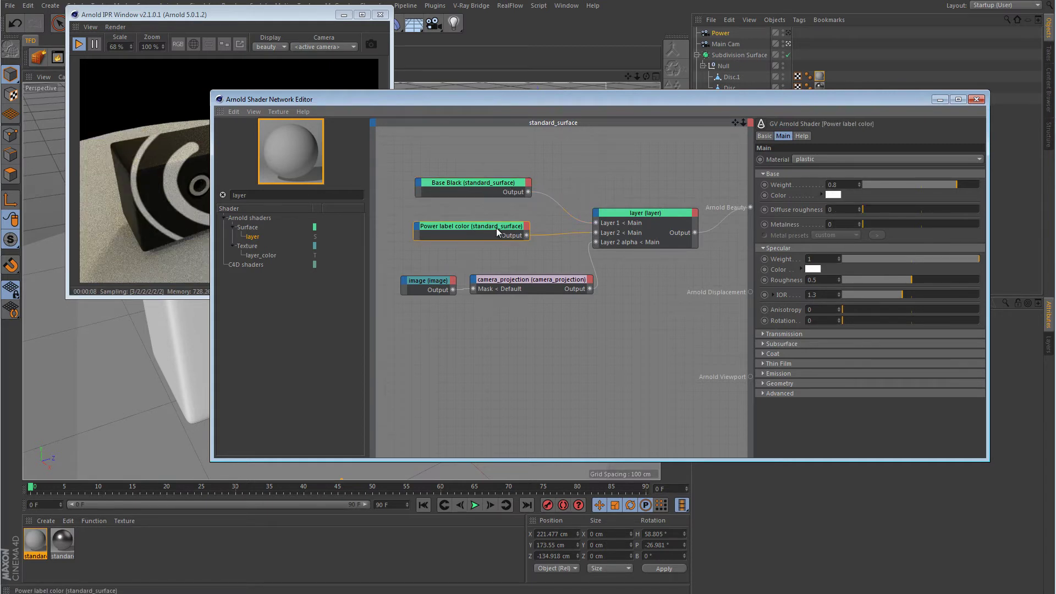
{"action": "left_click", "coordinate": [506, 182]}
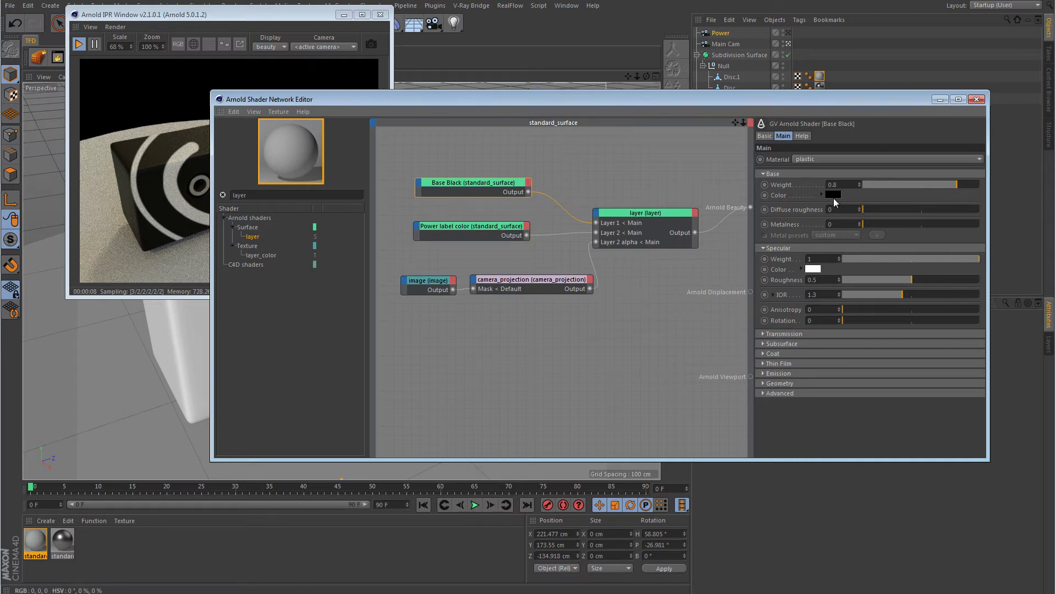
{"action": "left_click", "coordinate": [485, 229]}
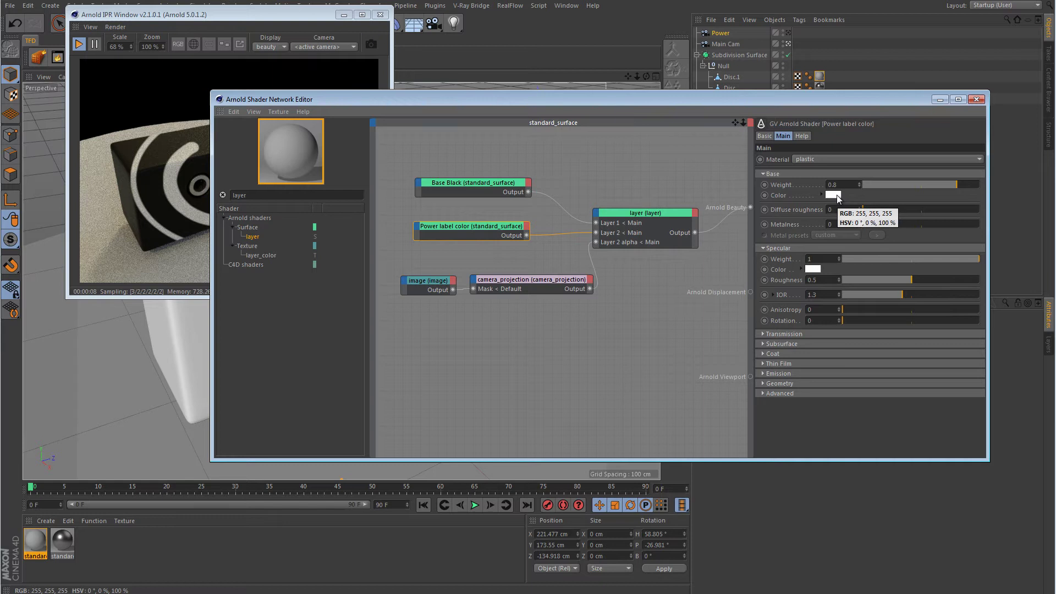
Select the Power camera and maximise the Top view
{"action": "left_click", "coordinate": [945, 101]}
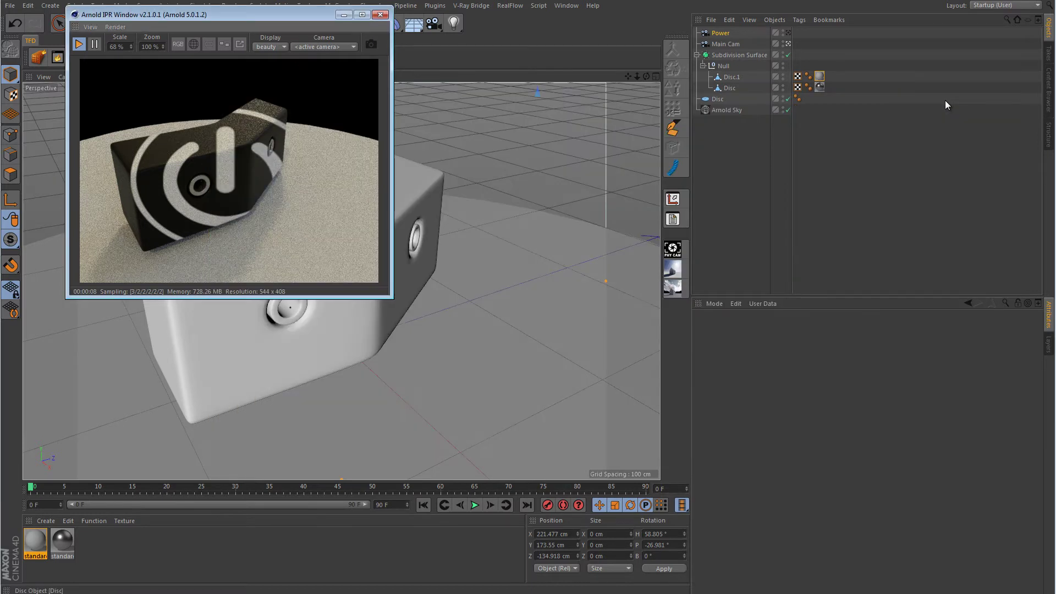
{"action": "left_click", "coordinate": [726, 36]}
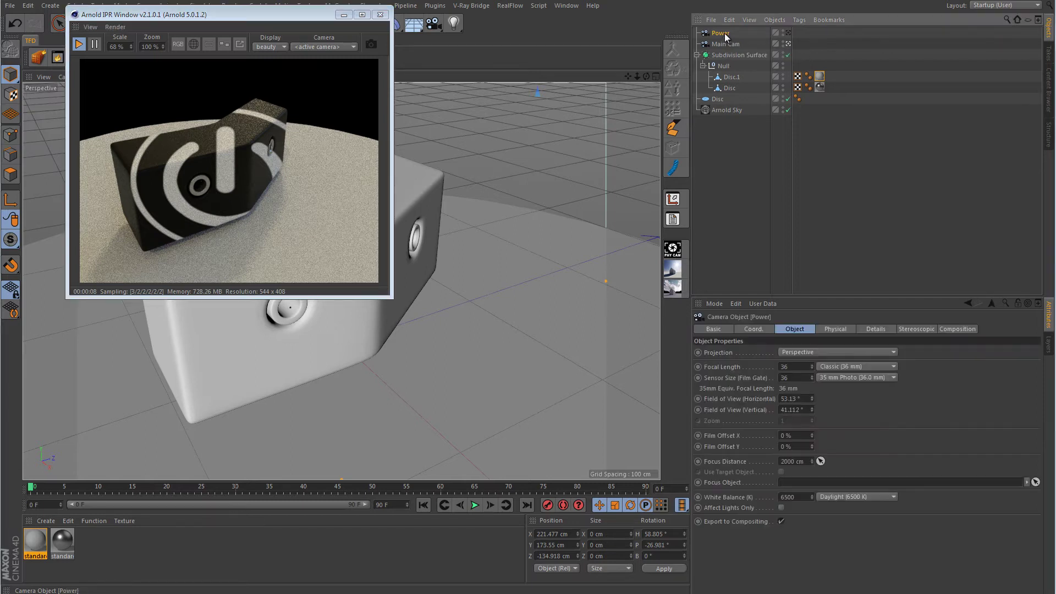
{"action": "middle_click", "coordinate": [575, 187]}
{"action": "middle_click", "coordinate": [574, 184]}
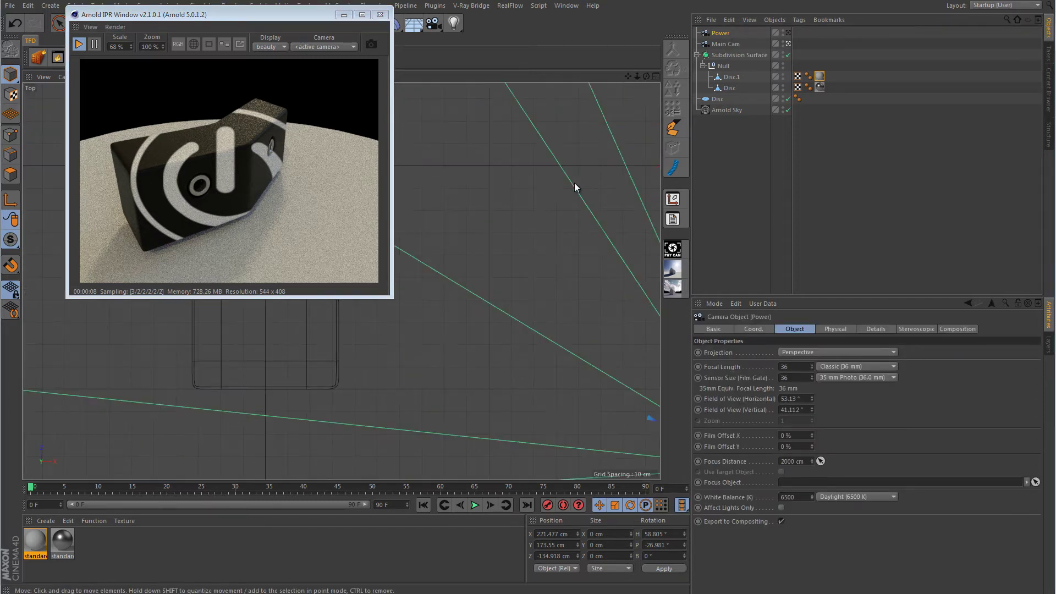
{"action": "scroll", "coordinate": [570, 229], "scroll_direction": "down", "scroll_amount": 5}
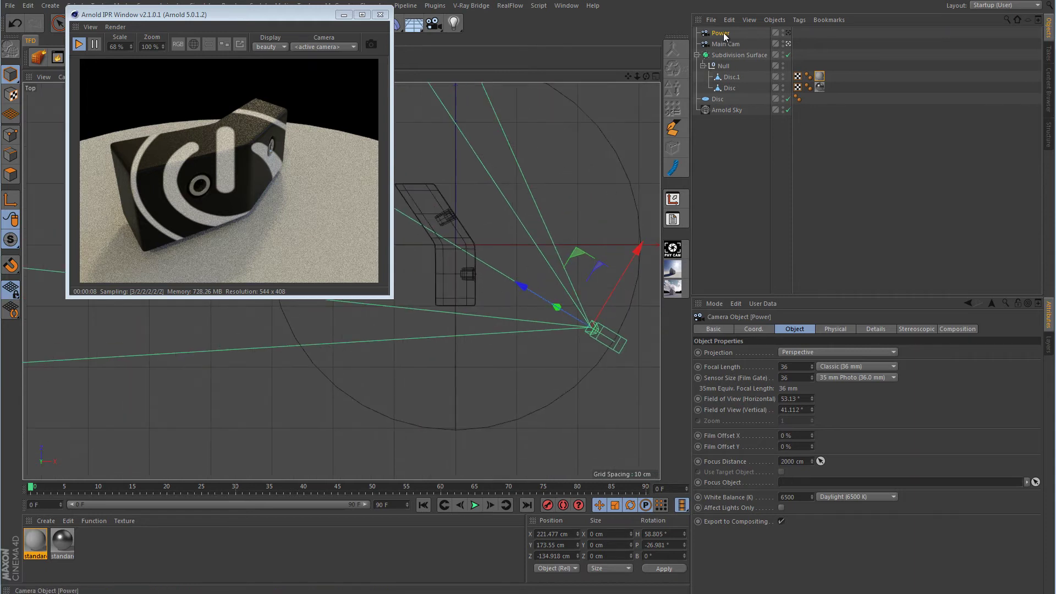
Set the Power camera's rotation to heading 90° and pitch 0°
{"action": "left_click", "coordinate": [758, 329]}
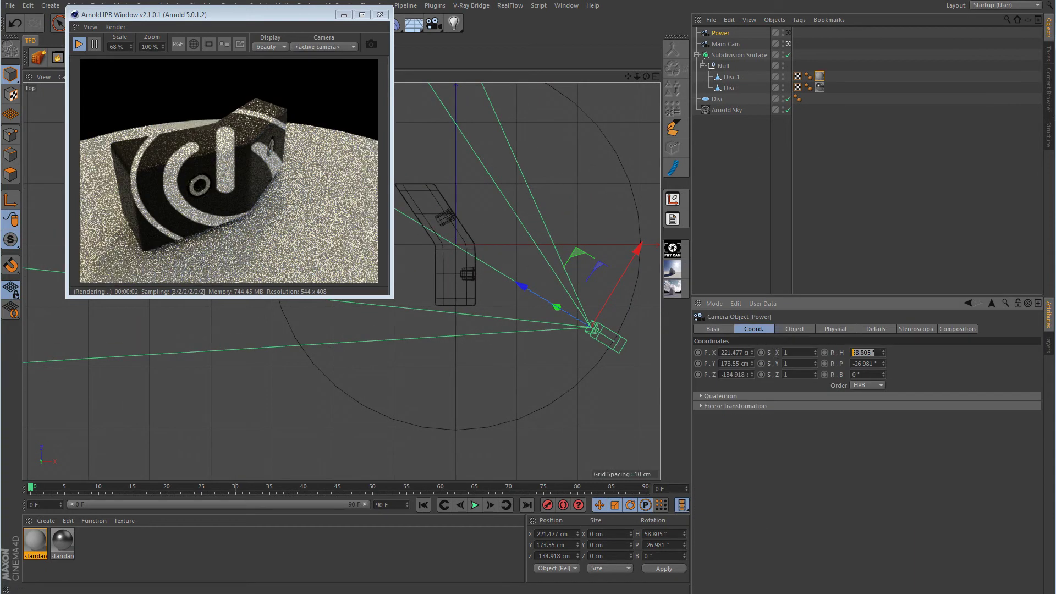
{"action": "type", "text": "90"}
{"action": "key", "text": "Return"}
{"action": "left_click", "coordinate": [865, 363]}
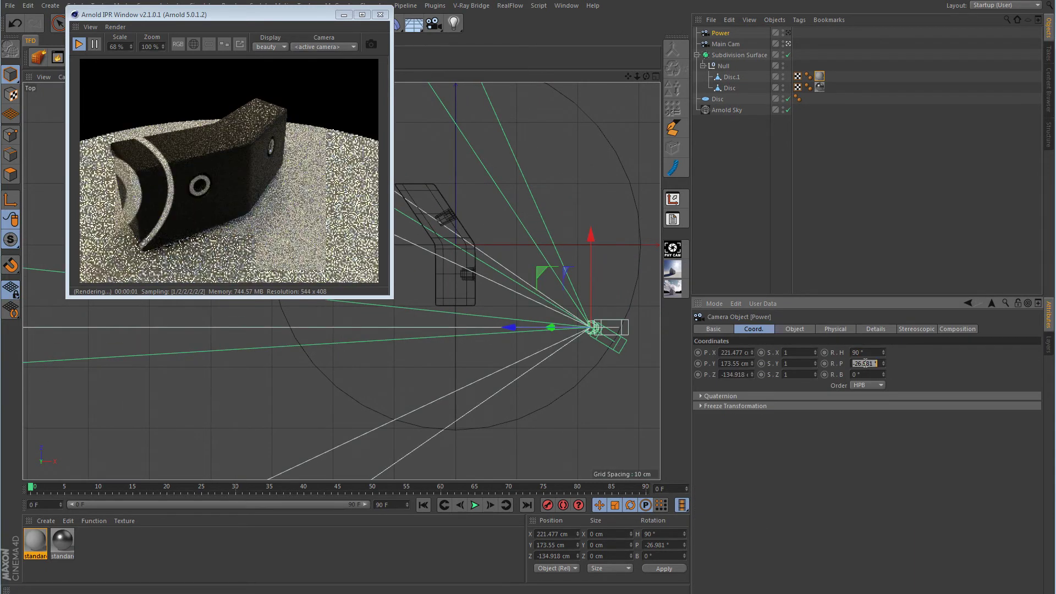
{"action": "type", "text": "0"}
{"action": "key", "text": "Return"}
Move the Power camera in front of the box in the Top view, then return to four views
{"action": "left_click_drag", "start_coordinate": [534, 273], "coordinate": [444, 223]}
{"action": "scroll", "coordinate": [495, 272], "scroll_direction": "up", "scroll_amount": 2}
{"action": "scroll", "coordinate": [609, 265], "scroll_direction": "up", "scroll_amount": 4}
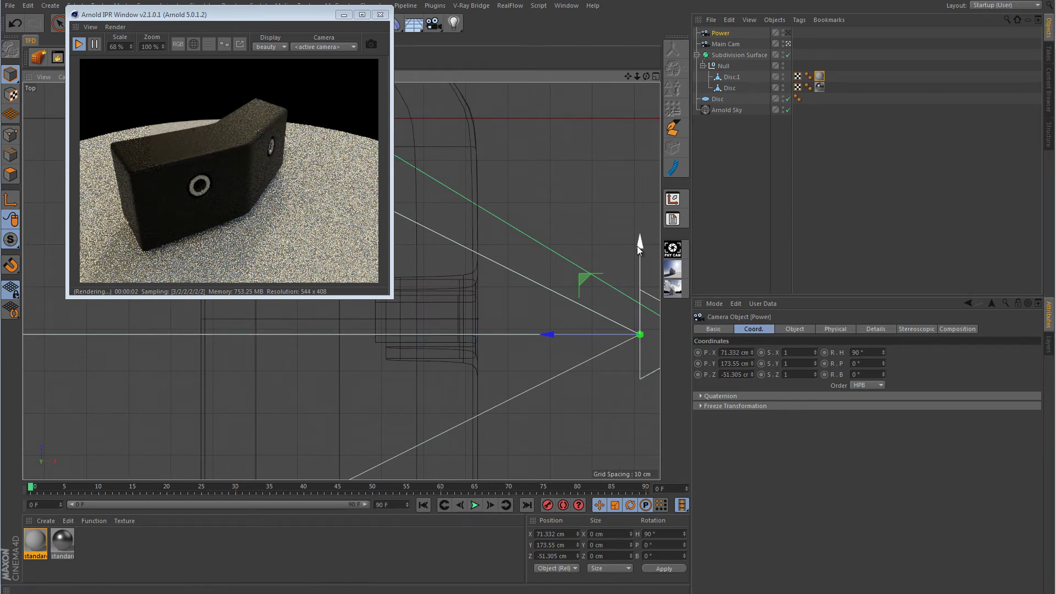
{"action": "left_click_drag", "start_coordinate": [637, 246], "coordinate": [645, 230]}
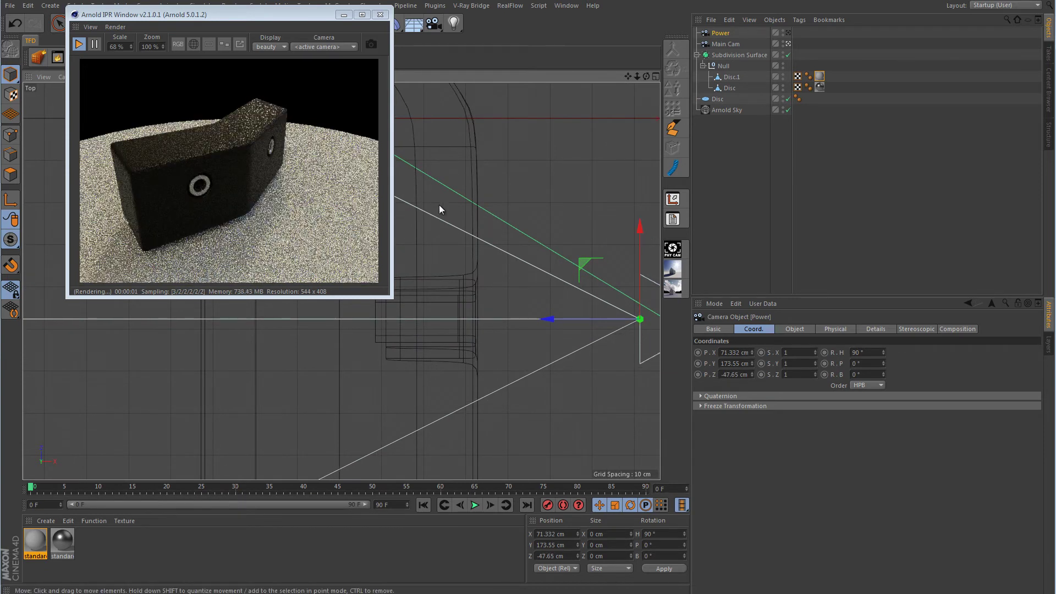
{"action": "middle_click", "coordinate": [473, 250]}
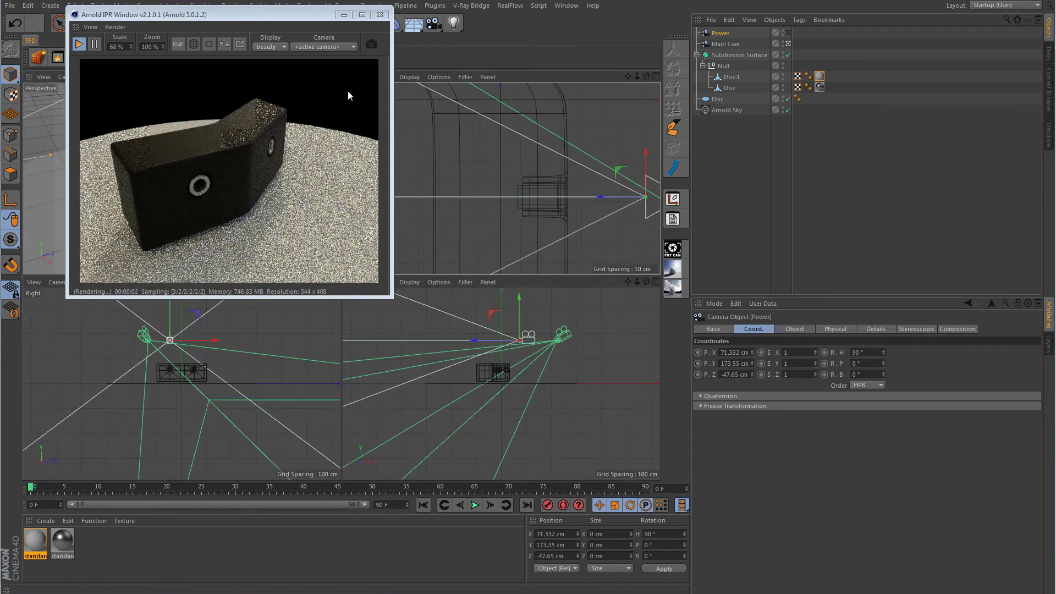
Lower the Power camera and move it toward the block until the icon sits on the front face
{"action": "middle_click", "coordinate": [47, 143]}
{"action": "left_click_drag", "start_coordinate": [484, 250], "coordinate": [490, 332], "text": "alt"}
{"action": "scroll", "coordinate": [490, 332], "scroll_direction": "up", "scroll_amount": 3}
{"action": "left_click_drag", "start_coordinate": [523, 87], "coordinate": [495, 363]}
{"action": "scroll", "coordinate": [517, 326], "scroll_direction": "up", "scroll_amount": 6}
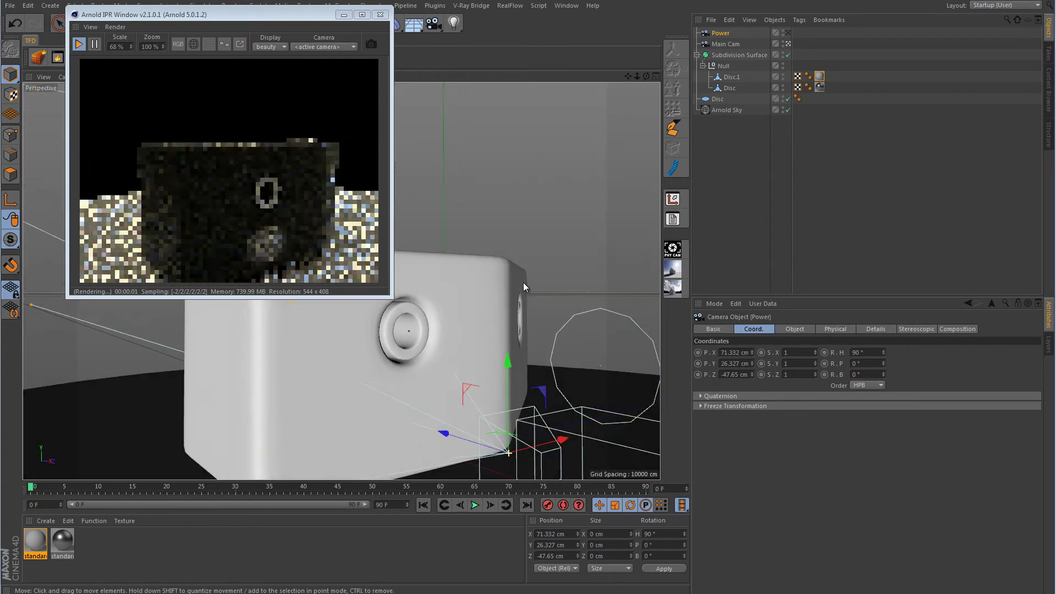
{"action": "left_click_drag", "start_coordinate": [546, 265], "coordinate": [536, 198], "text": "alt"}
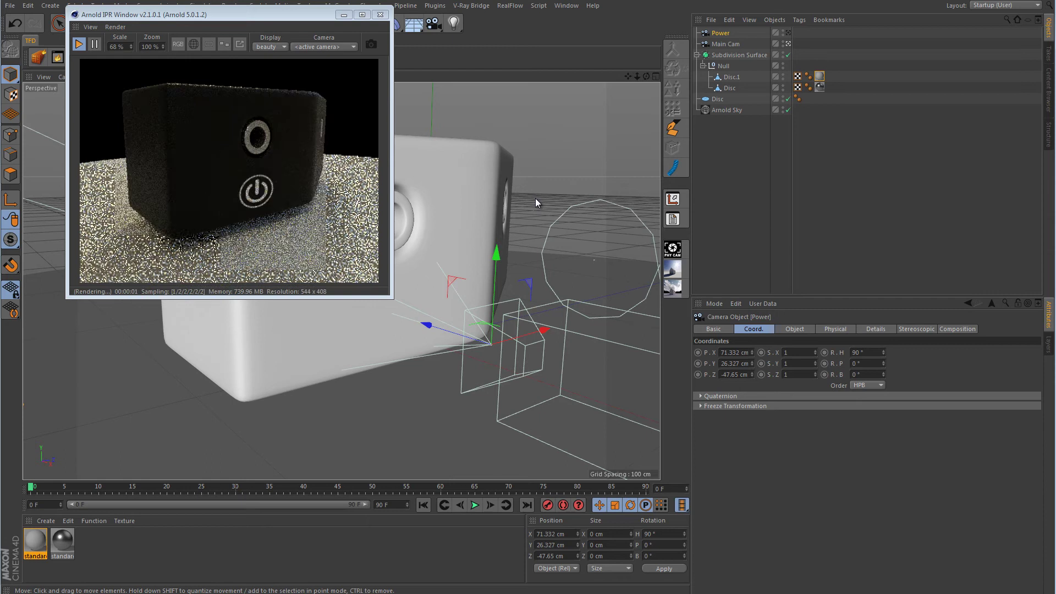
{"action": "left_click_drag", "start_coordinate": [502, 254], "coordinate": [498, 248]}
{"action": "left_click_drag", "start_coordinate": [427, 316], "coordinate": [419, 316]}
{"action": "left_click_drag", "start_coordinate": [461, 207], "coordinate": [502, 216], "text": "alt"}
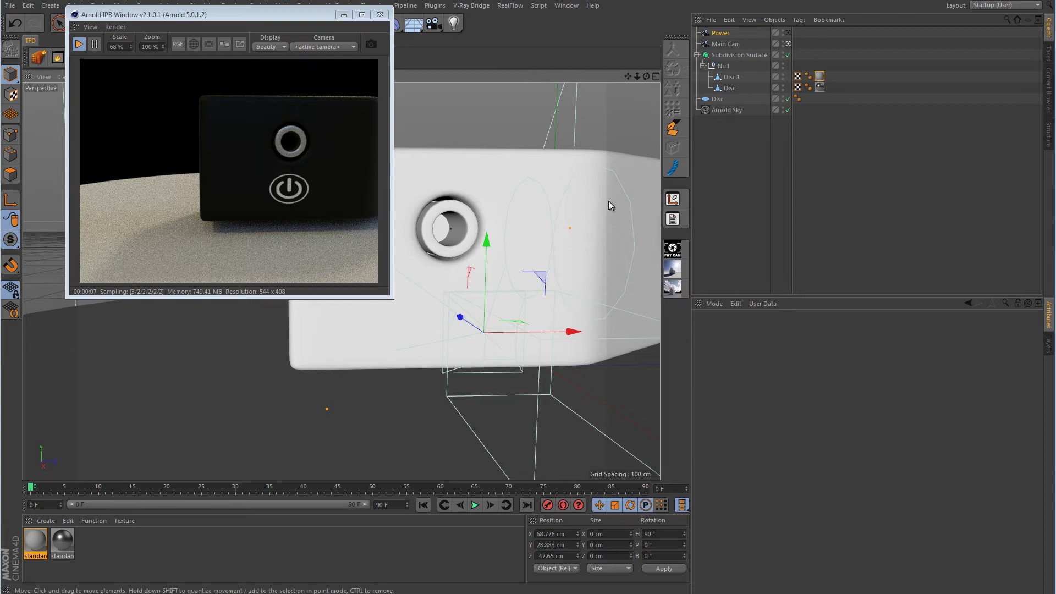
In the label material's shader network, give the camera_projection node an aspect ratio of 1
{"action": "double_click", "coordinate": [42, 541]}
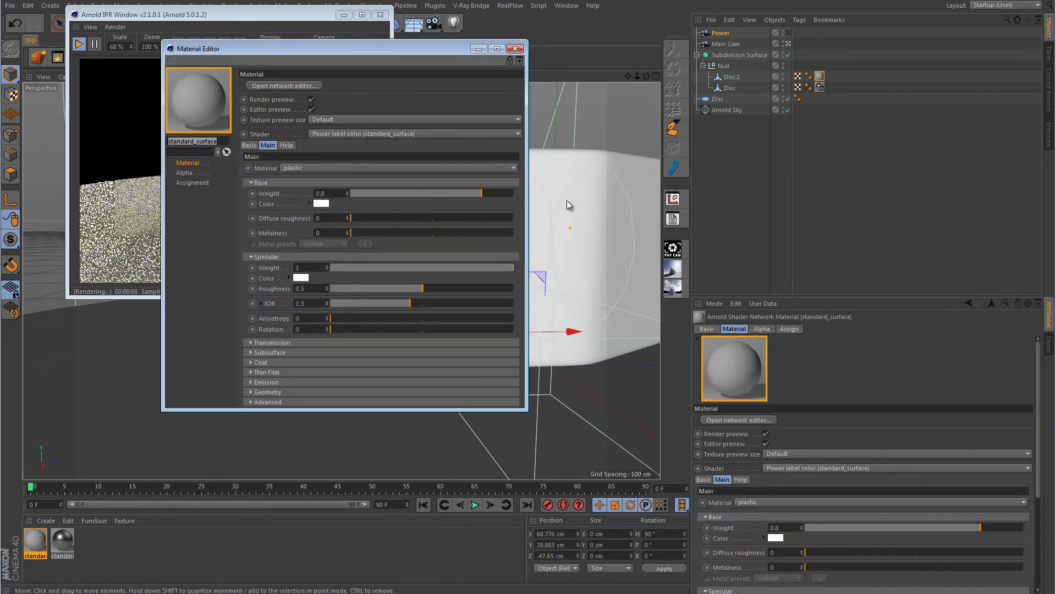
{"action": "left_click", "coordinate": [302, 85]}
{"action": "left_click", "coordinate": [514, 48]}
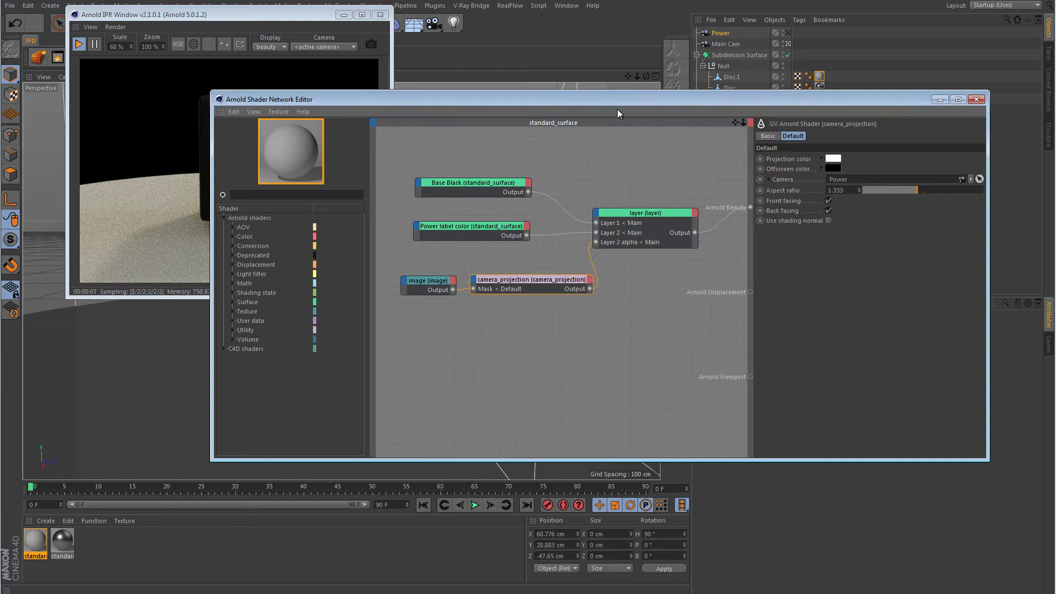
{"action": "left_click_drag", "start_coordinate": [591, 101], "coordinate": [562, 122]}
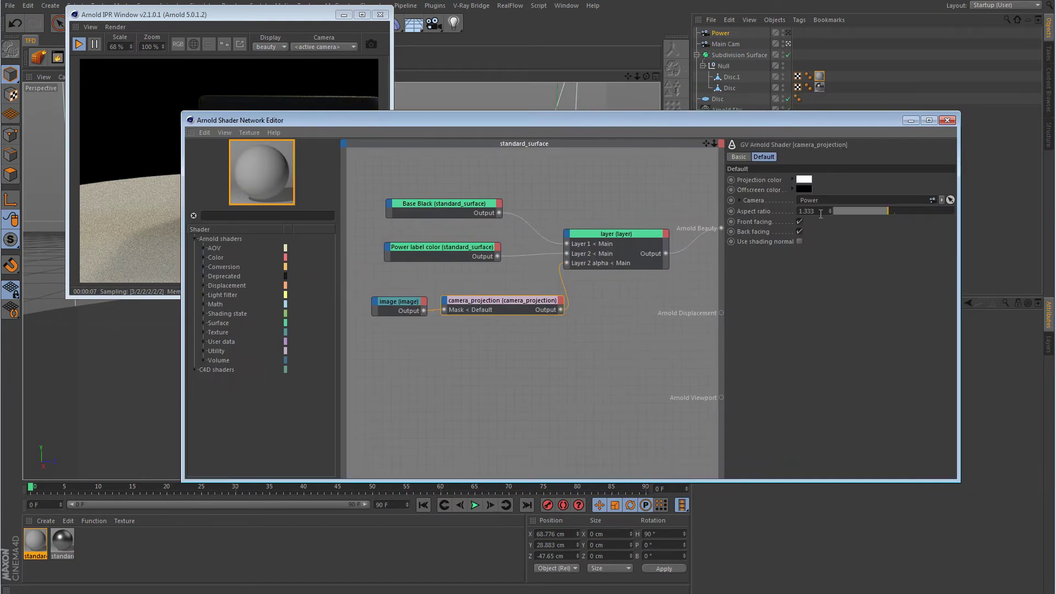
{"action": "key", "text": "Return"}
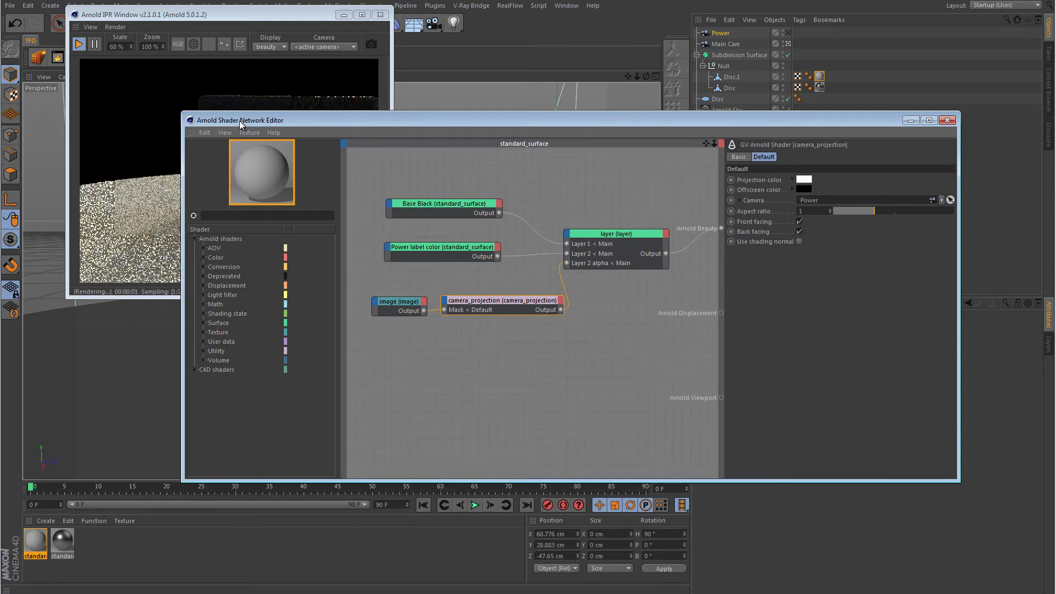
{"action": "left_click_drag", "start_coordinate": [239, 120], "coordinate": [569, 136]}
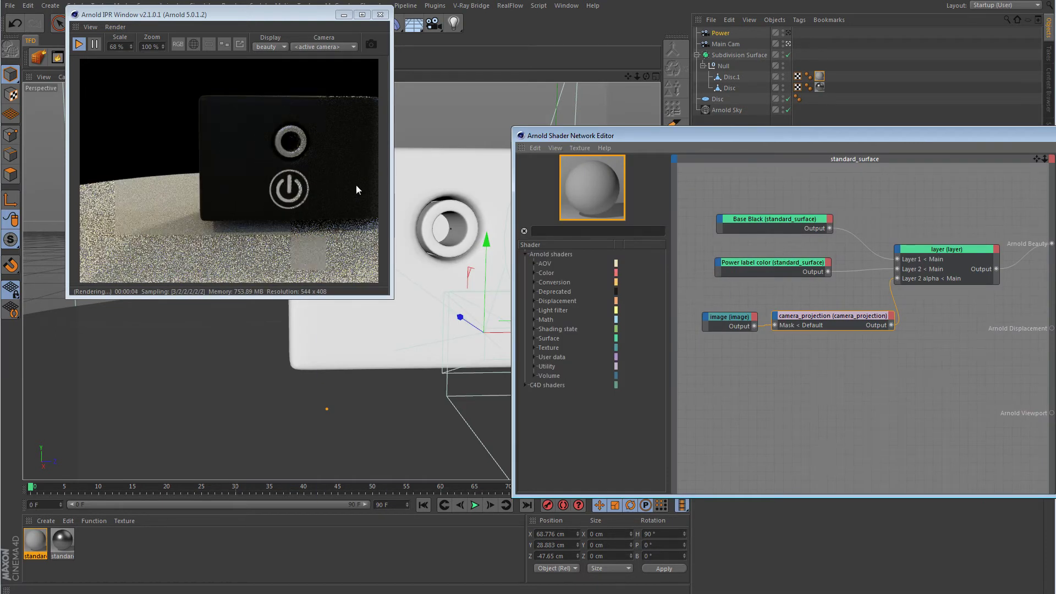
{"action": "left_click_drag", "start_coordinate": [865, 131], "coordinate": [543, 111]}
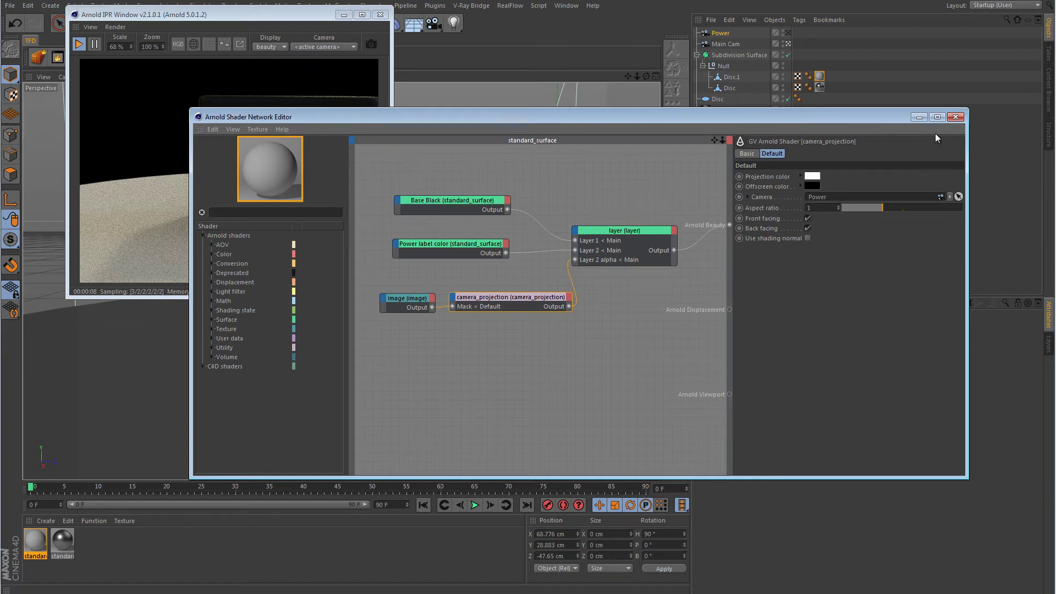
Slide the Power camera along its viewing axis to X 57.672 cm, shrinking the projected icon
{"action": "left_click", "coordinate": [955, 118]}
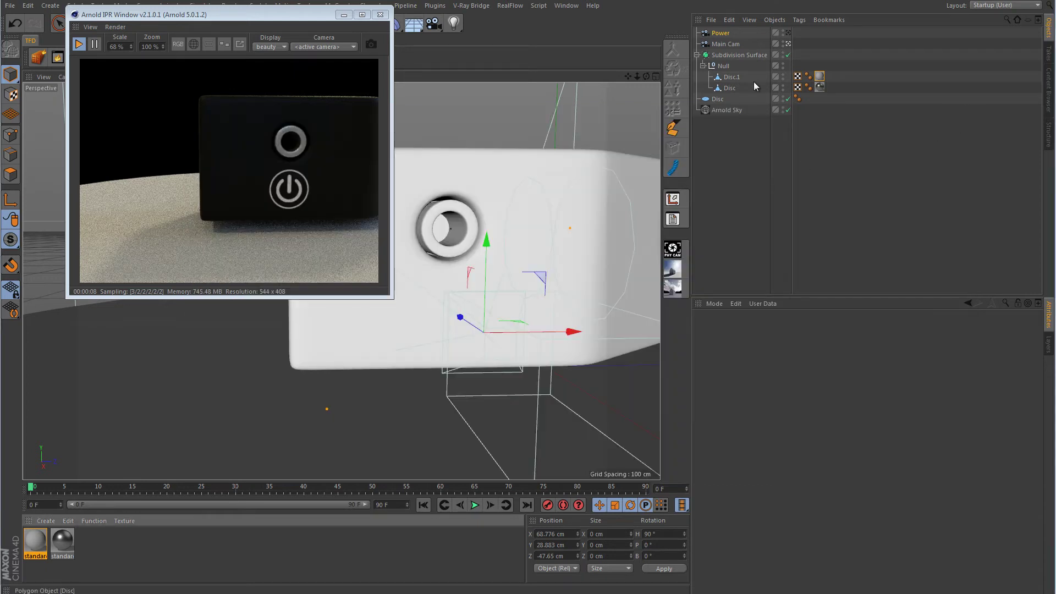
{"action": "left_click", "coordinate": [724, 38]}
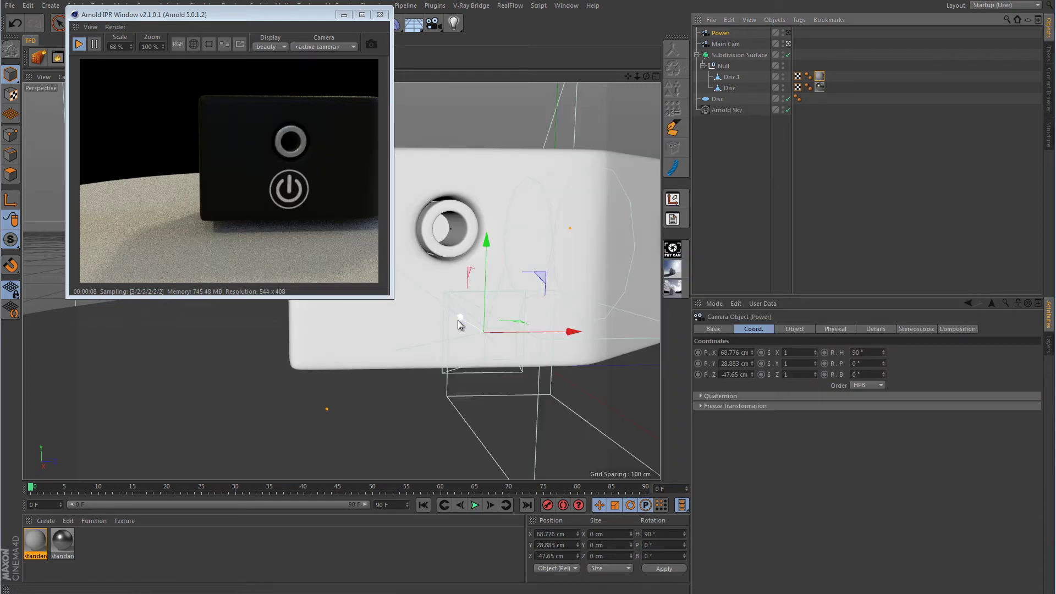
{"action": "mouse_move", "coordinate": [458, 319]}
{"action": "left_mouse_down"}
{"action": "mouse_move", "coordinate": [520, 361]}
{"action": "mouse_move", "coordinate": [444, 315]}
{"action": "left_mouse_up"}
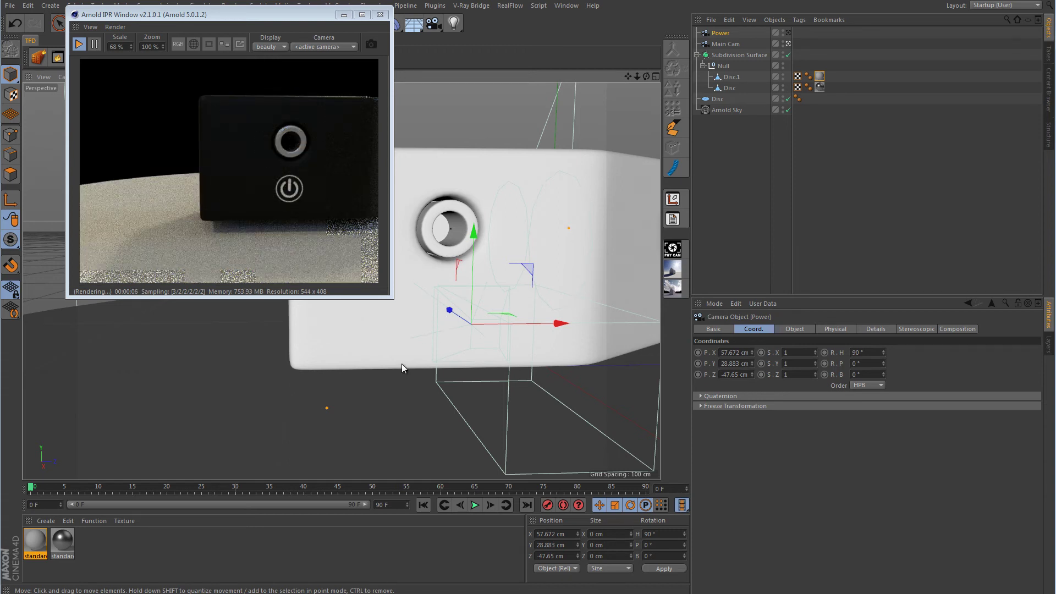
{"action": "scroll", "coordinate": [344, 388], "scroll_direction": "down", "scroll_amount": 5}
{"action": "left_click_drag", "start_coordinate": [344, 387], "coordinate": [445, 414], "text": "alt"}
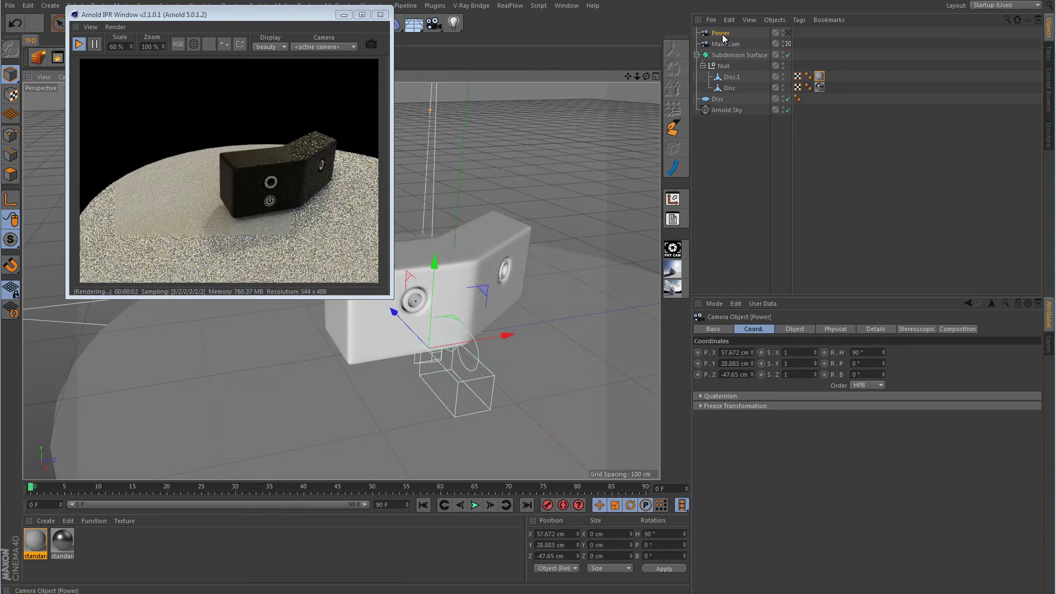
Add an image node loaded with RESET.png and copy the camera_projection node beside it
{"action": "double_click", "coordinate": [35, 541]}
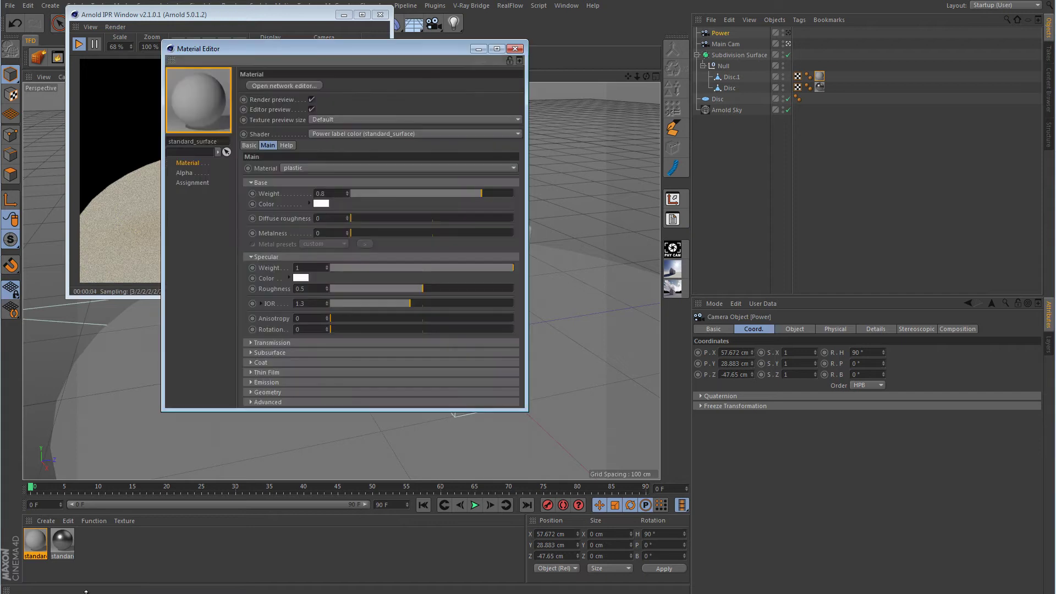
{"action": "left_click", "coordinate": [311, 86]}
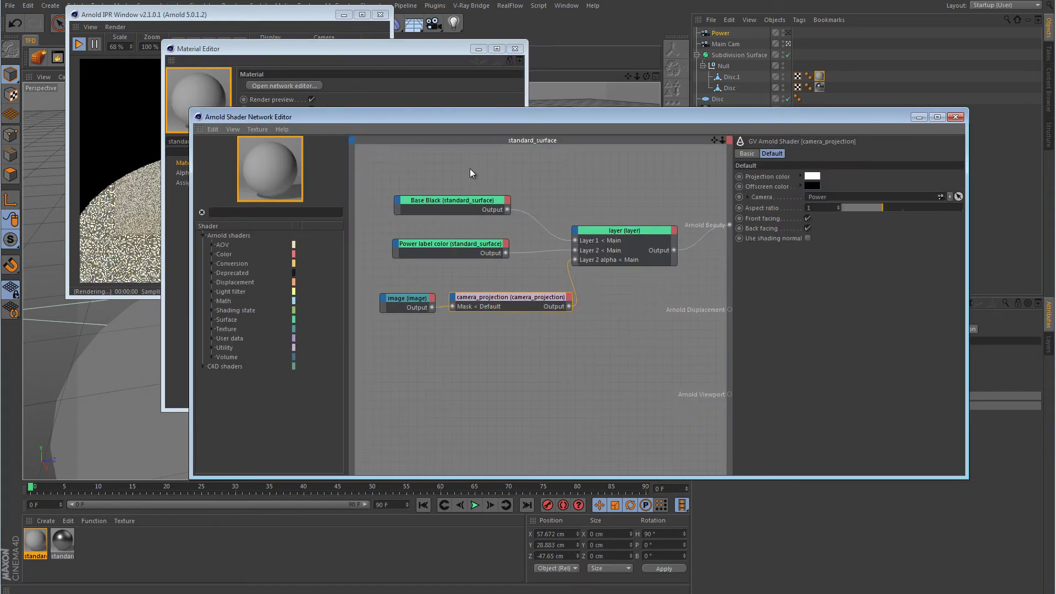
{"action": "type", "text": "image"}
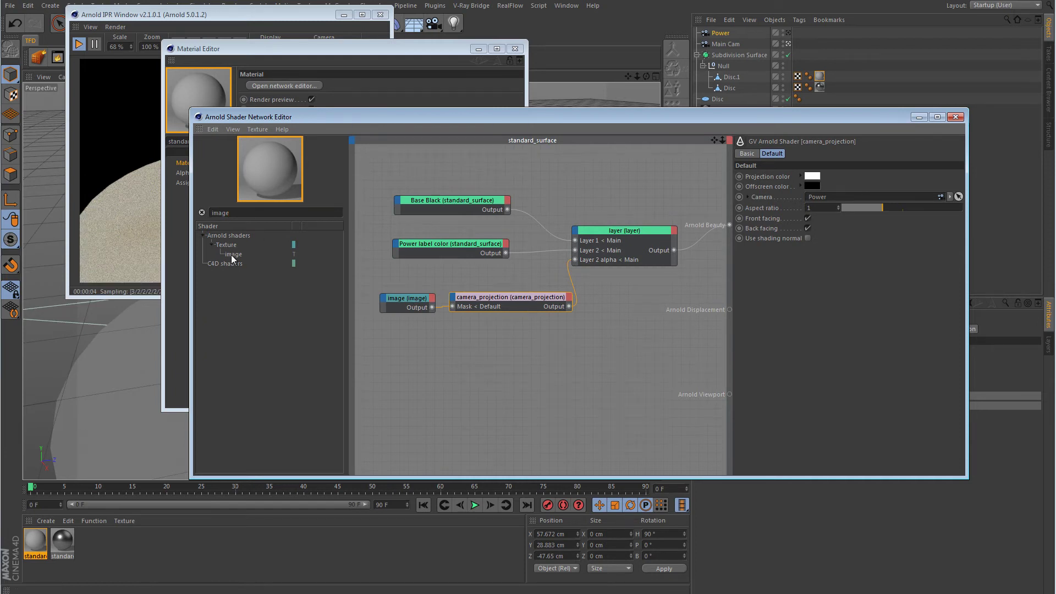
{"action": "left_click_drag", "start_coordinate": [235, 258], "coordinate": [416, 354]}
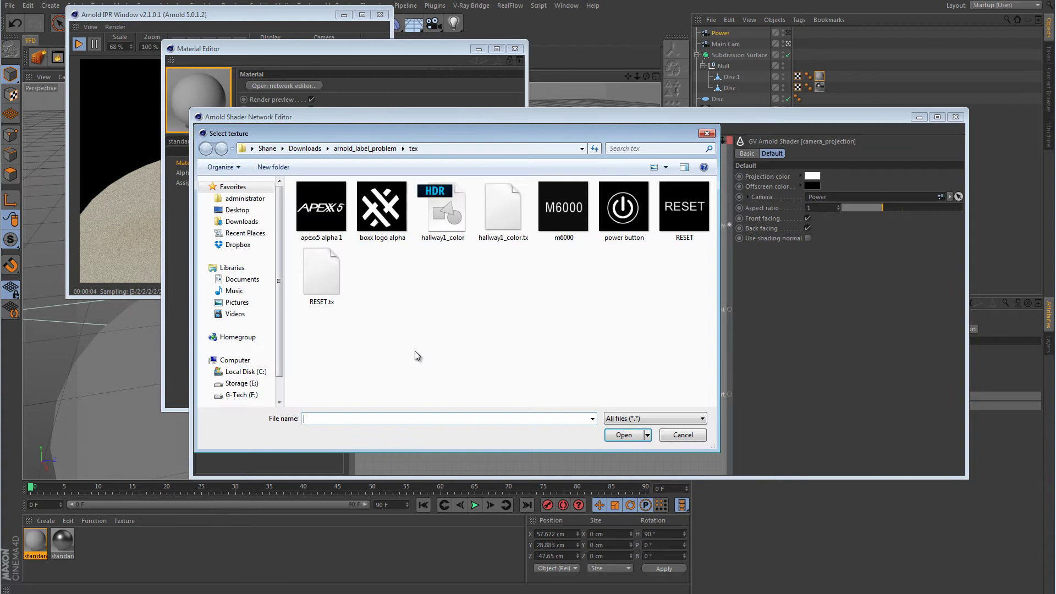
{"action": "left_click", "coordinate": [684, 209]}
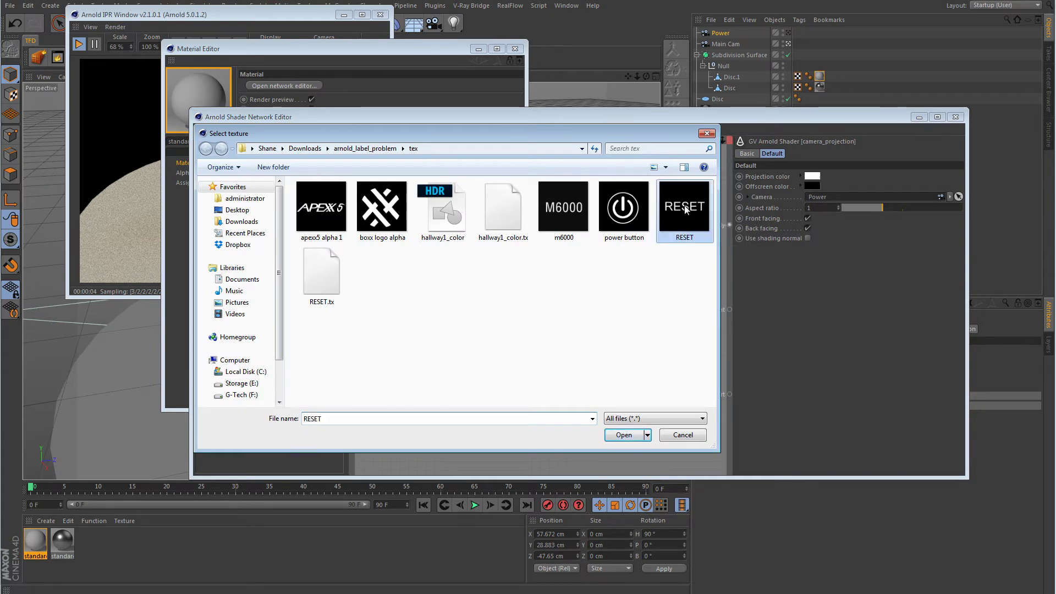
{"action": "left_click", "coordinate": [624, 436]}
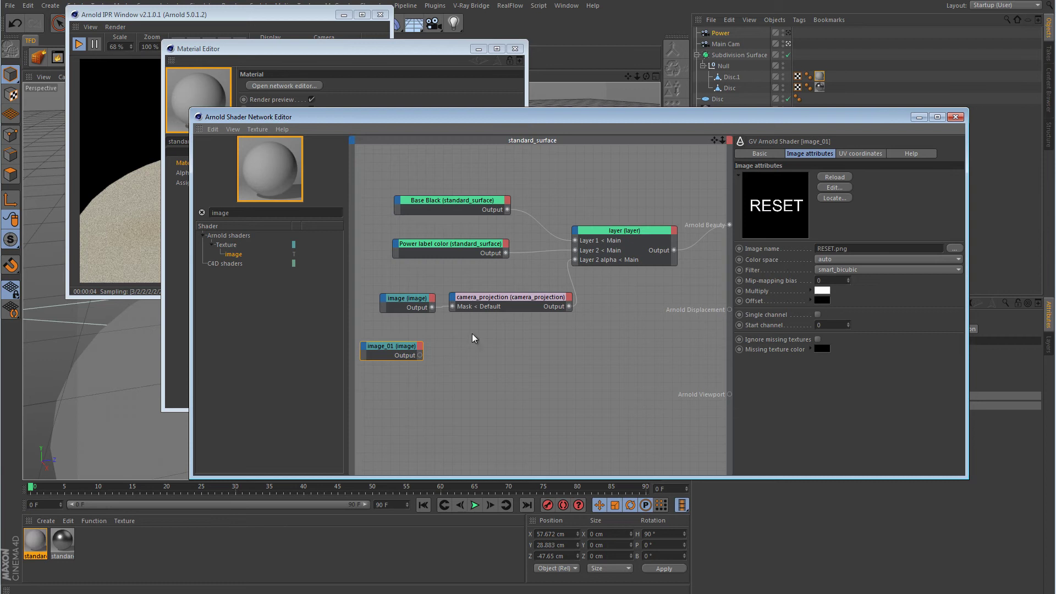
{"action": "left_click", "coordinate": [505, 296]}
{"action": "left_click_drag", "start_coordinate": [505, 296], "coordinate": [478, 352], "text": "ctrl"}
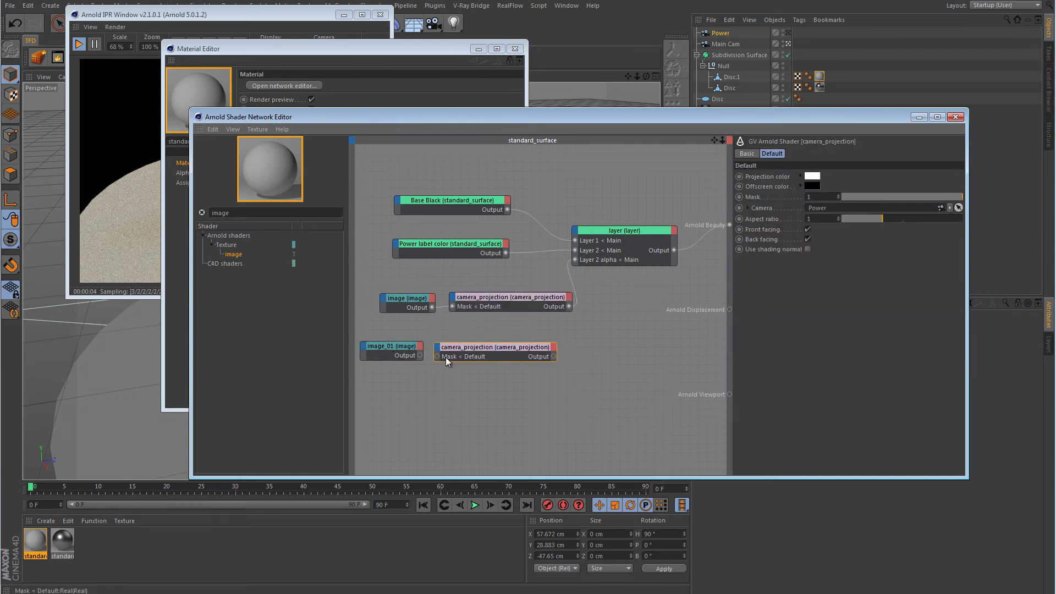
Duplicate the Power camera and rename the copy 'Reset'
{"action": "left_click", "coordinate": [720, 34]}
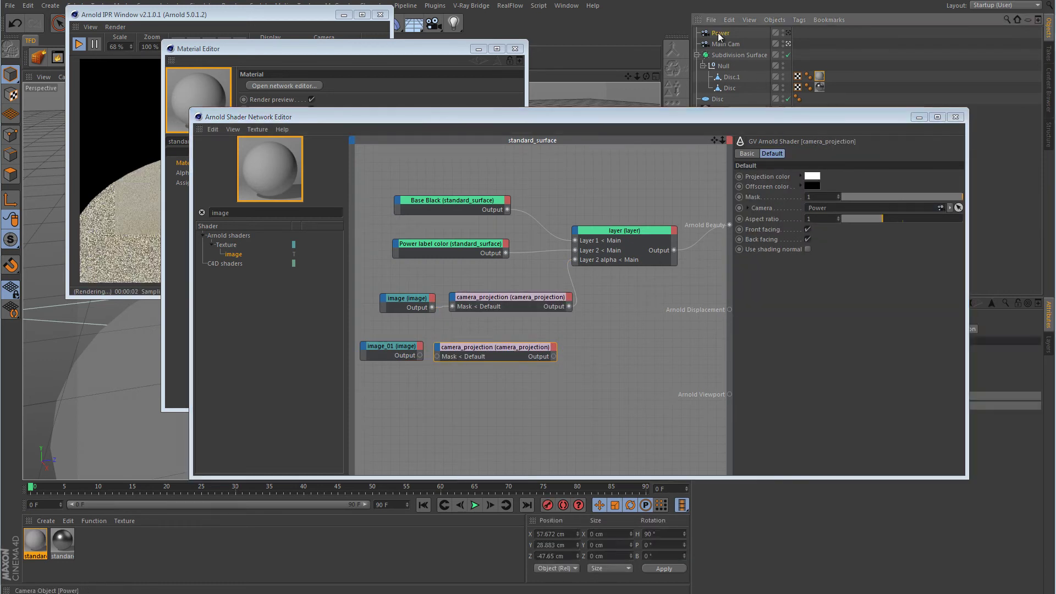
{"action": "key", "text": "ctrl+c"}
{"action": "key", "text": "ctrl+v"}
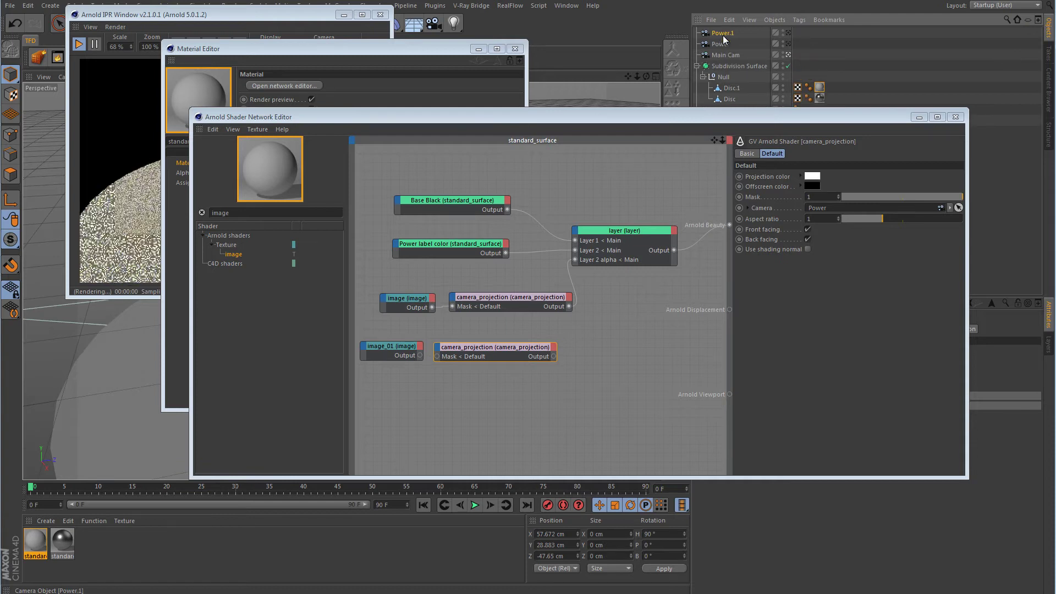
{"action": "double_click", "coordinate": [724, 34]}
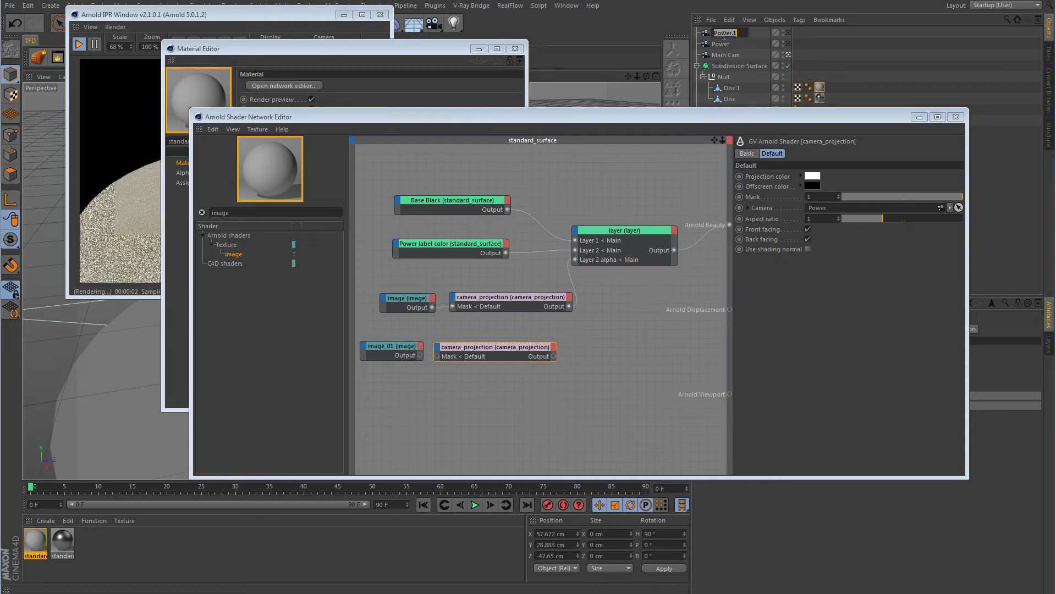
{"action": "type", "text": "Reset"}
{"action": "key", "text": "Return"}
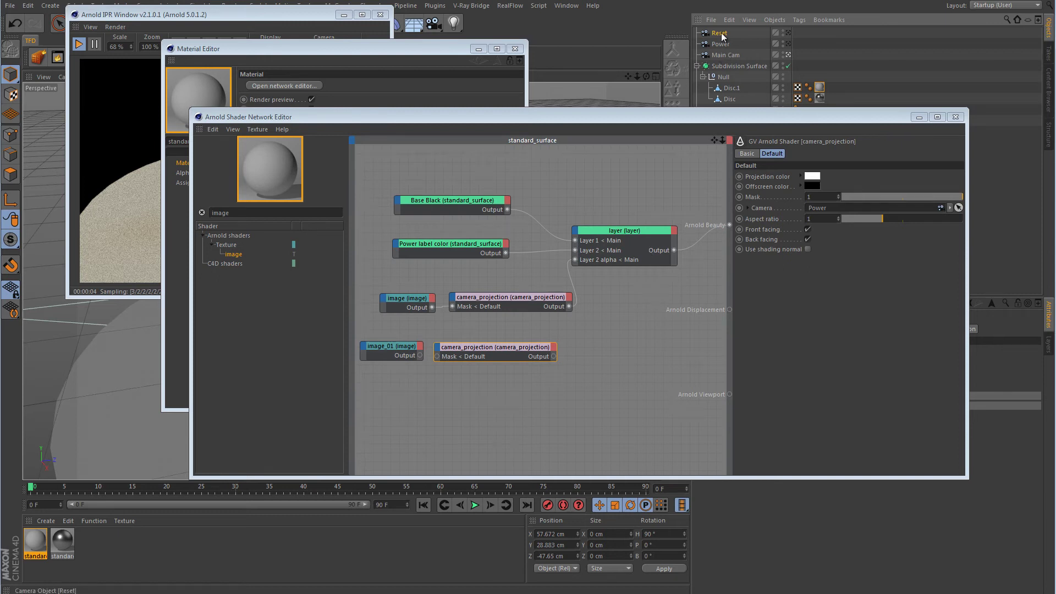
Assign the Reset camera to the second camera_projection and wire image_01 into its Mask
{"action": "left_click_drag", "start_coordinate": [720, 33], "coordinate": [820, 207]}
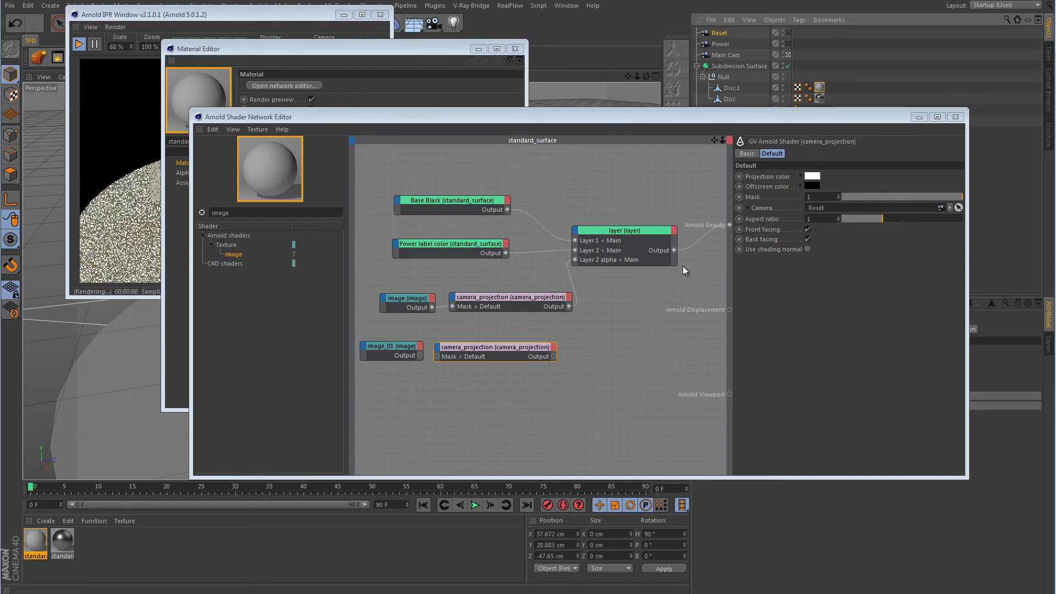
{"action": "left_click", "coordinate": [537, 298]}
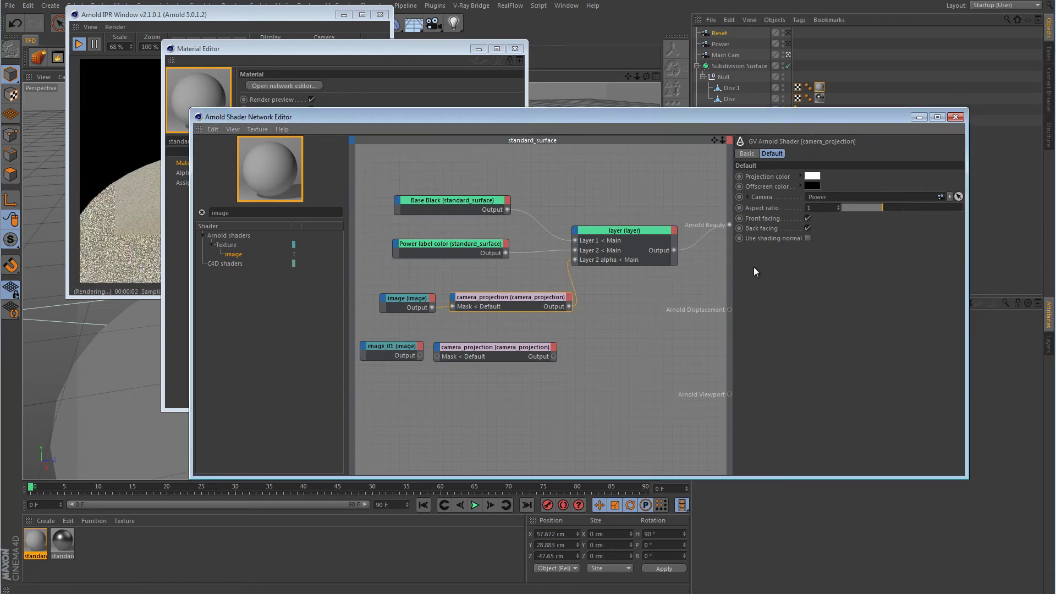
{"action": "left_click", "coordinate": [496, 346]}
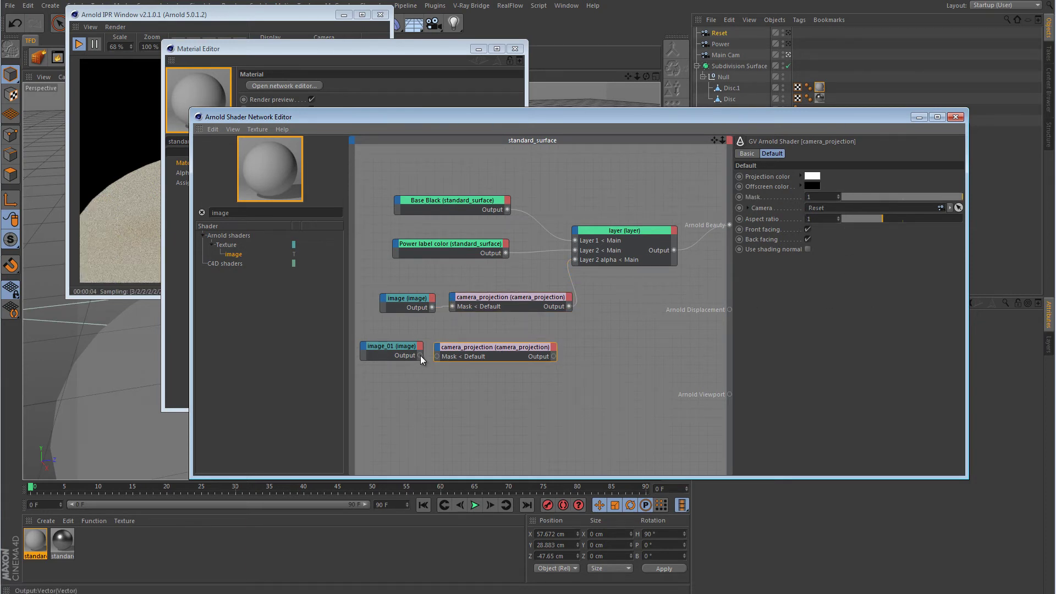
{"action": "left_click_drag", "start_coordinate": [438, 359], "coordinate": [439, 356]}
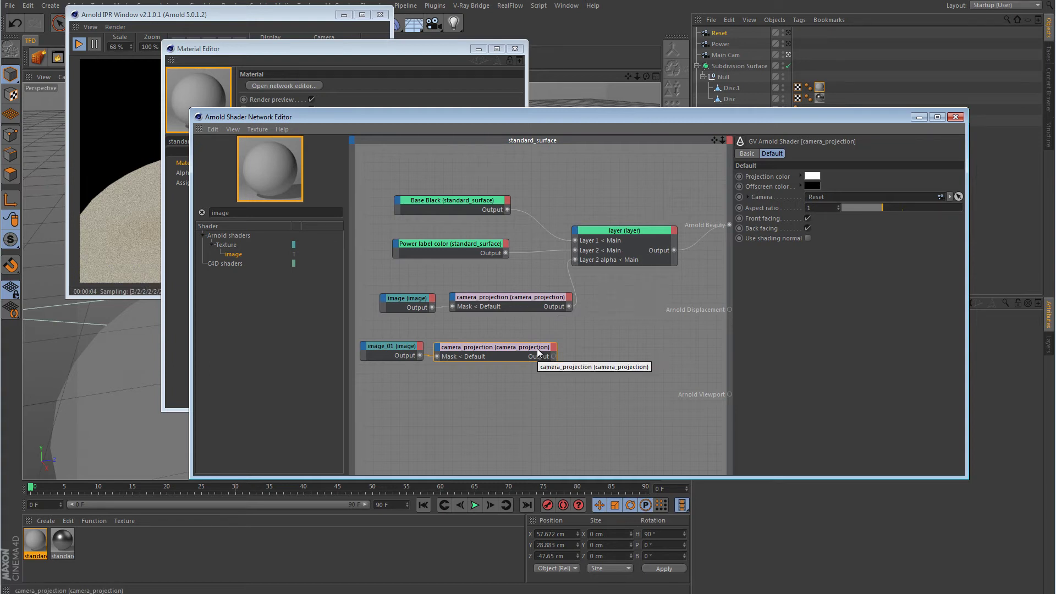
Rearrange the nodes so Power label color sits just below Base Black
{"action": "left_click_drag", "start_coordinate": [484, 200], "coordinate": [498, 181]}
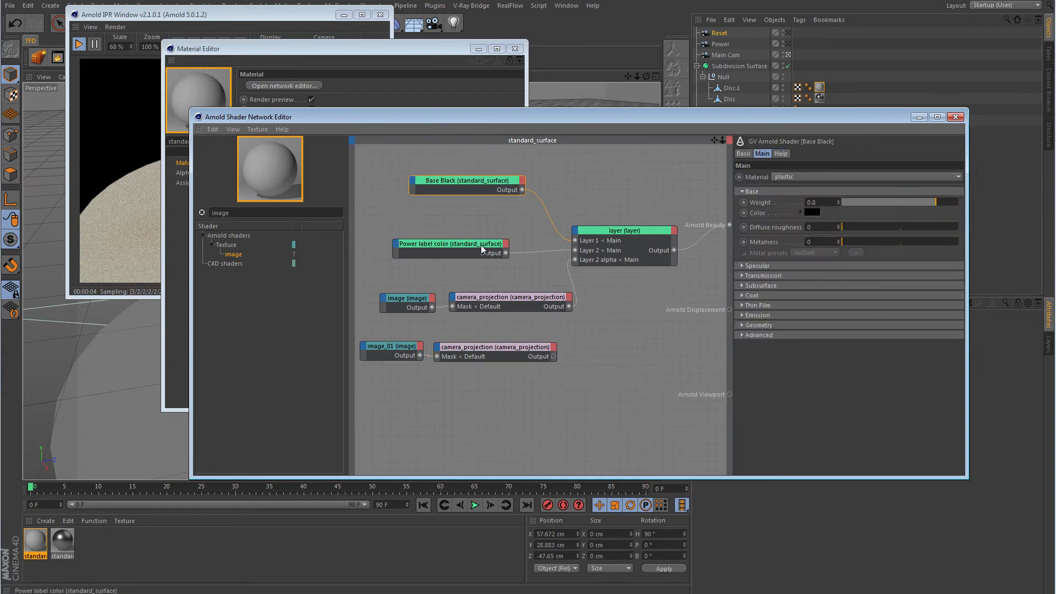
{"action": "left_click_drag", "start_coordinate": [482, 248], "coordinate": [495, 220]}
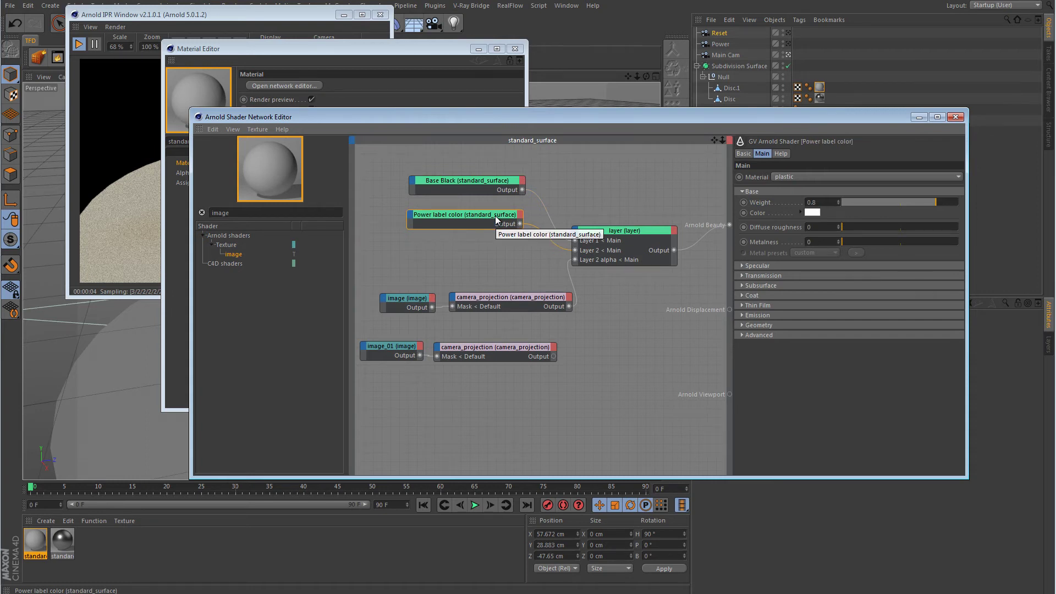
{"action": "left_click_drag", "start_coordinate": [484, 183], "coordinate": [489, 161]}
{"action": "left_click_drag", "start_coordinate": [492, 218], "coordinate": [496, 189]}
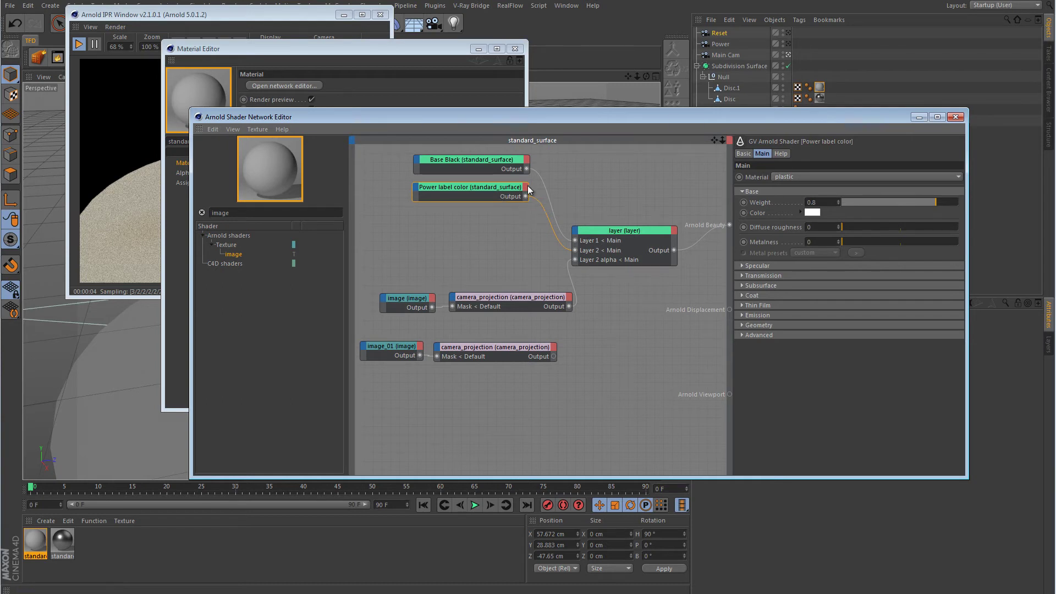
Duplicate the Power label color node and rename the copy 'Reset label color'
{"action": "left_click_drag", "start_coordinate": [488, 187], "coordinate": [481, 216], "text": "ctrl"}
{"action": "left_click", "coordinate": [481, 187]}
{"action": "left_click", "coordinate": [470, 217]}
{"action": "left_click", "coordinate": [743, 153]}
{"action": "left_click_drag", "start_coordinate": [842, 180], "coordinate": [753, 164]}
{"action": "type", "text": "Reset label color"}
{"action": "key", "text": "Return"}
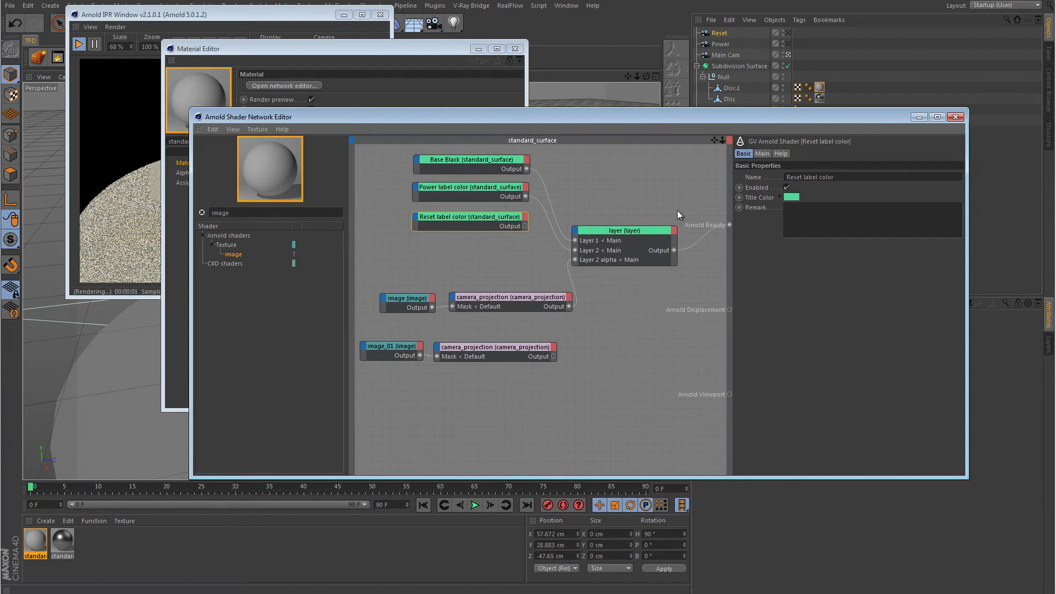
Plug Reset label color into the layer shader's Layer 3 input
{"action": "left_click_drag", "start_coordinate": [524, 227], "coordinate": [575, 233]}
{"action": "mouse_move", "coordinate": [589, 239]}
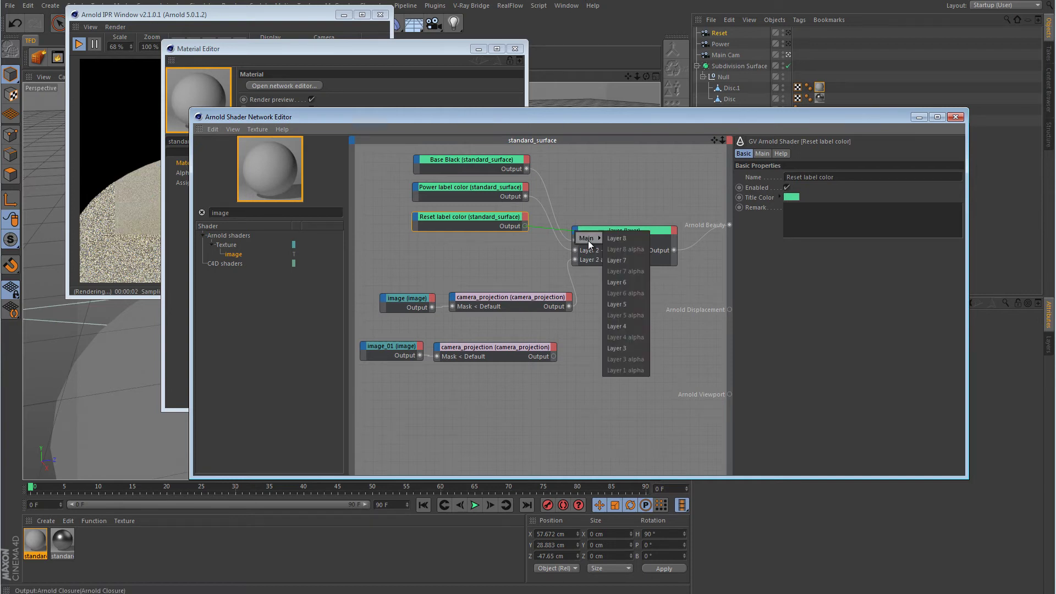
{"action": "left_click", "coordinate": [629, 346]}
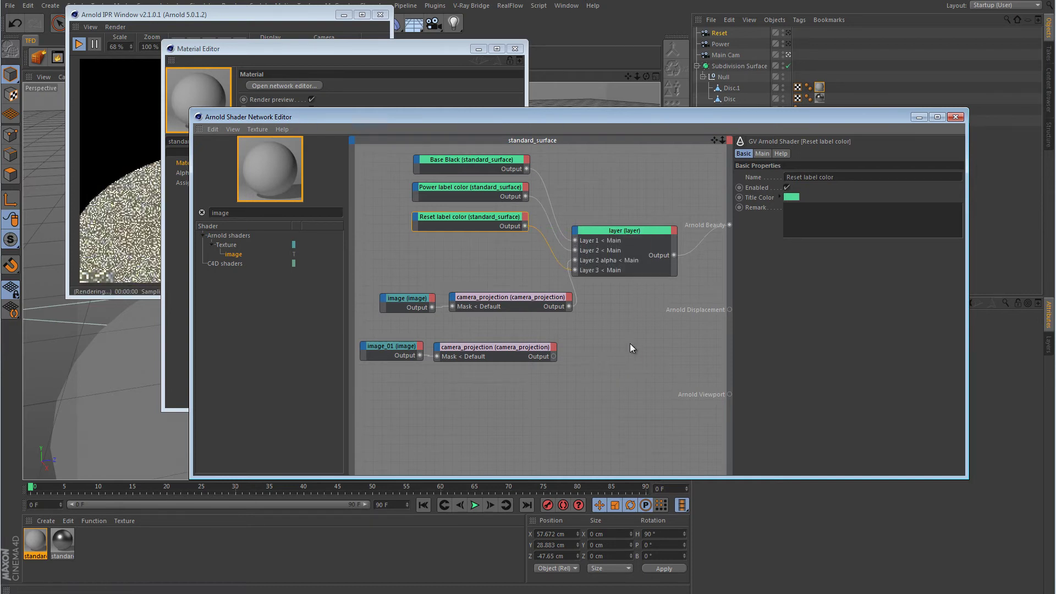
Wire the second camera_projection output into the layer shader's Layer 3 alpha
{"action": "left_click", "coordinate": [517, 347]}
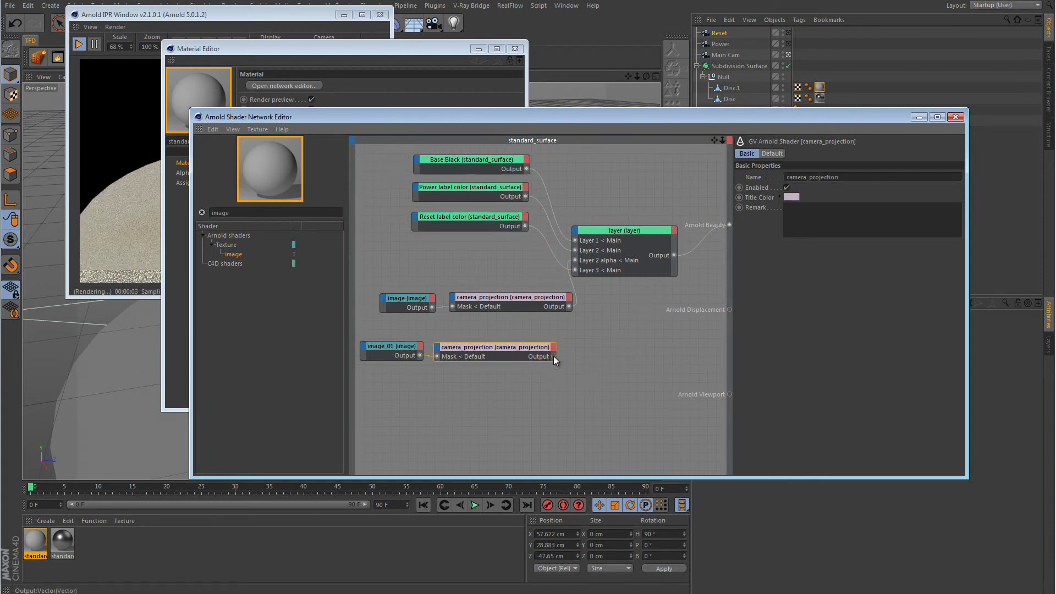
{"action": "left_click_drag", "start_coordinate": [553, 356], "coordinate": [582, 234]}
{"action": "mouse_move", "coordinate": [582, 234]}
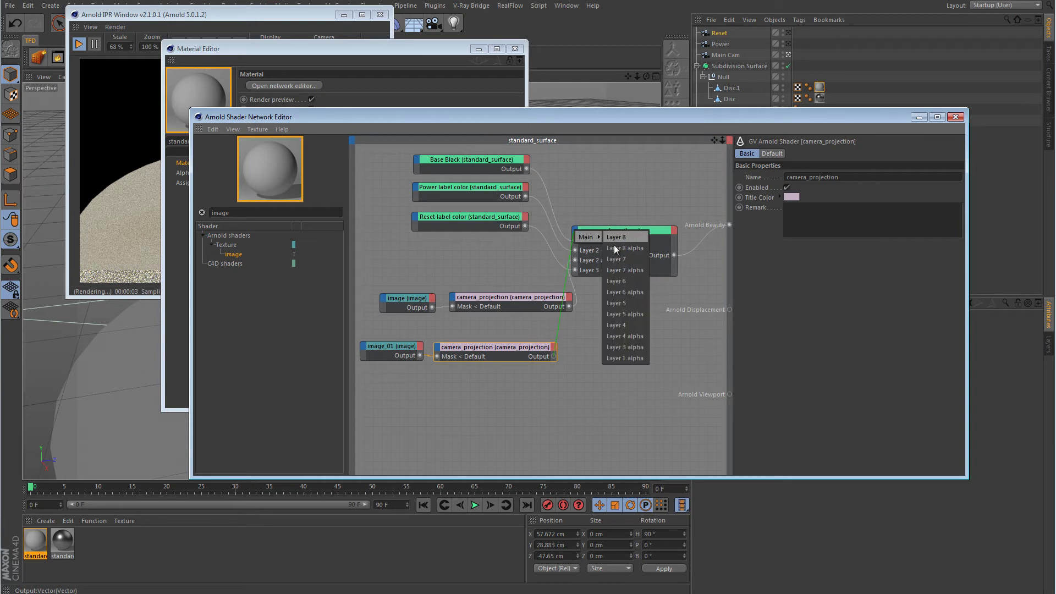
{"action": "left_click", "coordinate": [644, 345]}
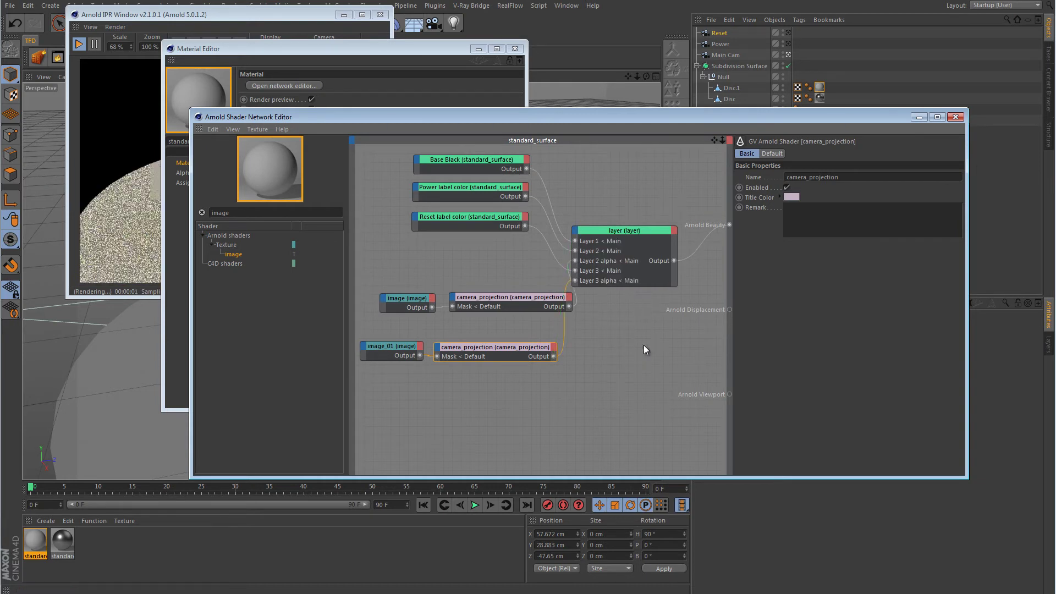
Set Reset label color to blue (H 214°, S 100%) and check the live render
{"action": "left_click", "coordinate": [454, 218]}
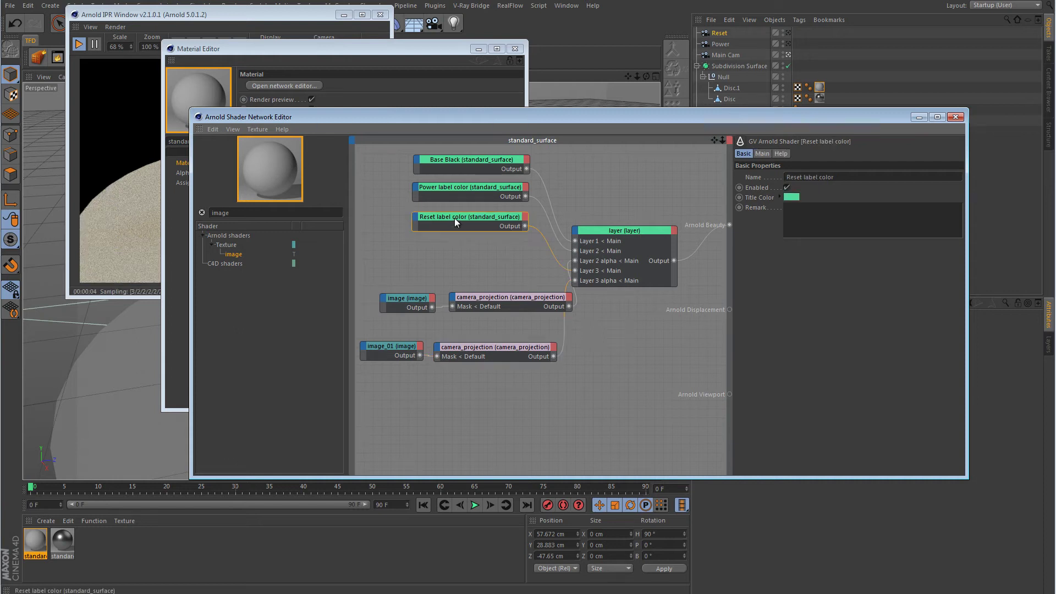
{"action": "left_click", "coordinate": [770, 154]}
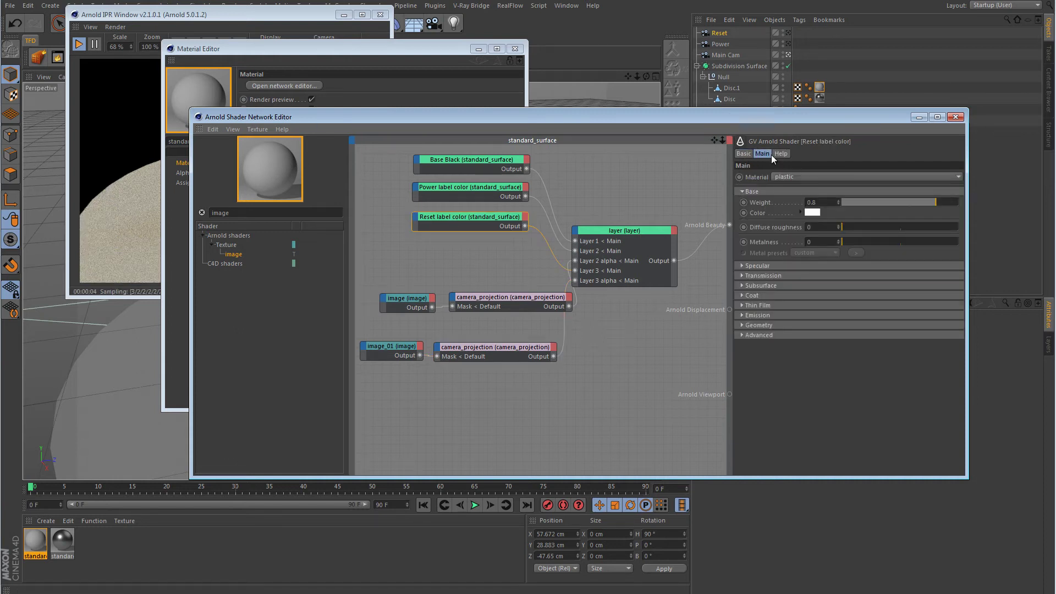
{"action": "left_click", "coordinate": [813, 214]}
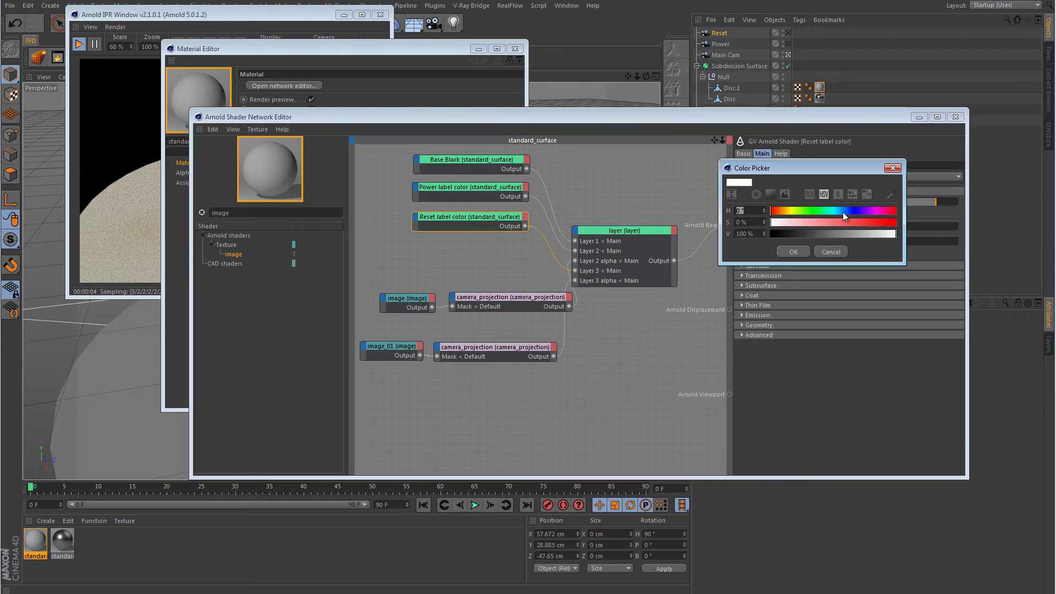
{"action": "left_click_drag", "start_coordinate": [843, 212], "coordinate": [846, 212]}
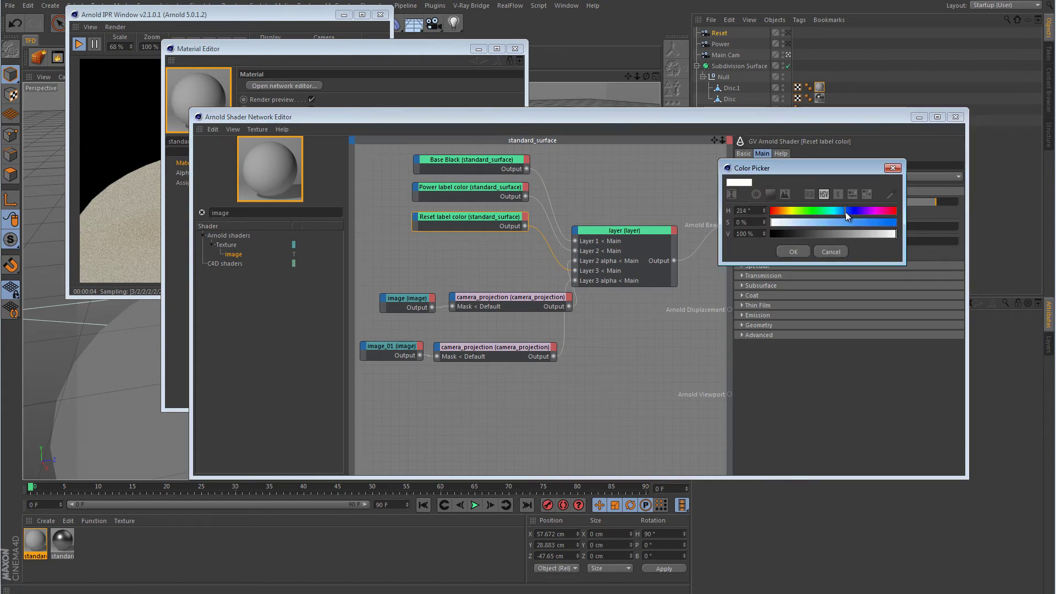
{"action": "left_click", "coordinate": [896, 222]}
{"action": "left_click", "coordinate": [803, 251]}
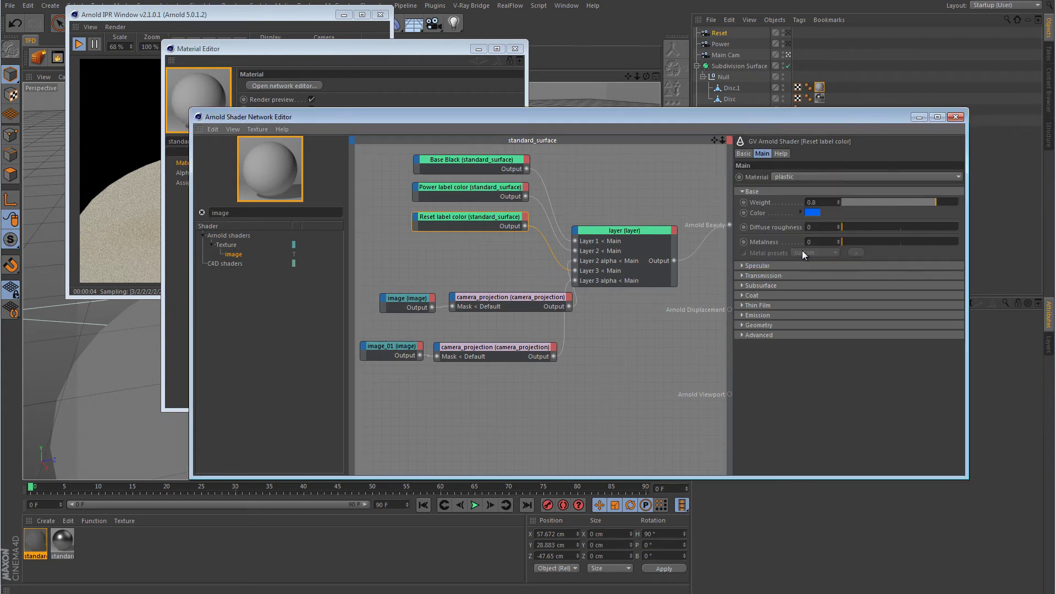
{"action": "left_click", "coordinate": [286, 15]}
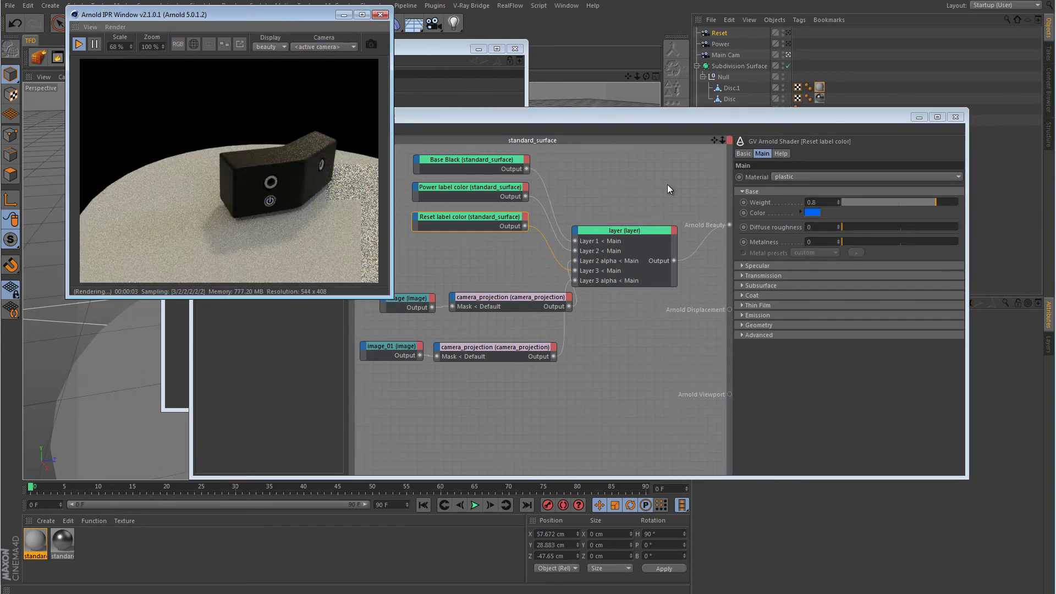
{"action": "left_click", "coordinate": [723, 35]}
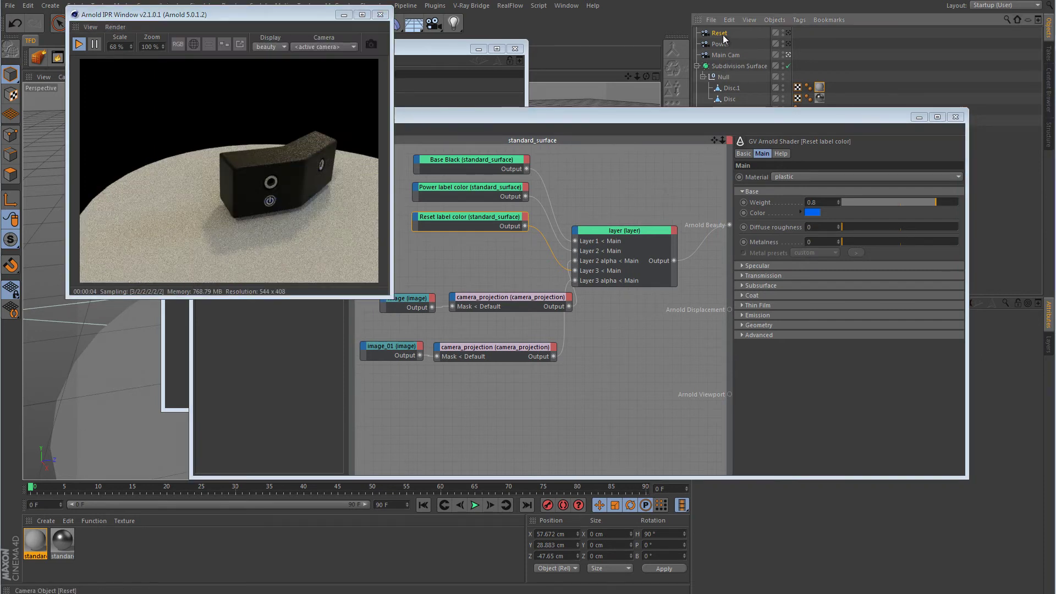
In Top view, shift the Reset camera along Z and X and turn its heading to about 122°
{"action": "left_click", "coordinate": [919, 117]}
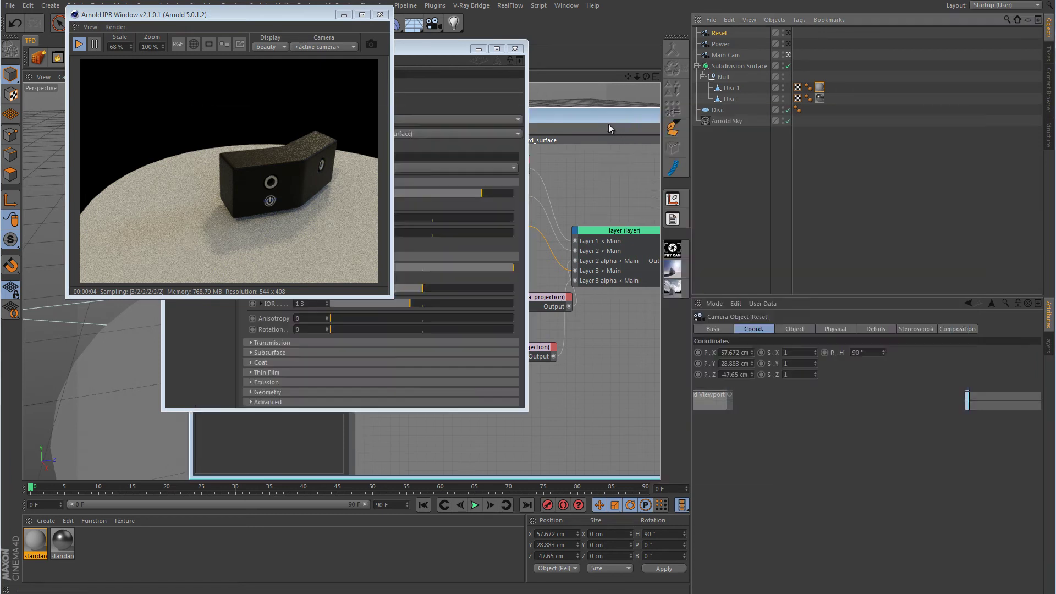
{"action": "left_click", "coordinate": [515, 49]}
{"action": "middle_click", "coordinate": [568, 230]}
{"action": "middle_click", "coordinate": [553, 194]}
{"action": "scroll", "coordinate": [548, 242], "scroll_direction": "down", "scroll_amount": 5}
{"action": "left_click_drag", "start_coordinate": [585, 250], "coordinate": [596, 92]}
{"action": "left_click_drag", "start_coordinate": [519, 179], "coordinate": [430, 179]}
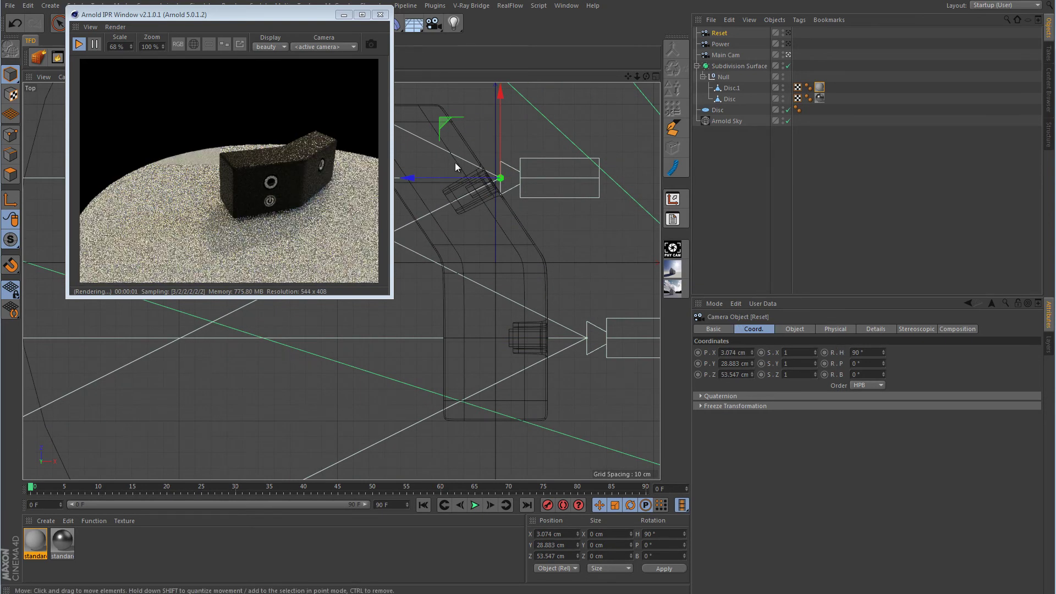
{"action": "scroll", "coordinate": [570, 170], "scroll_direction": "up", "scroll_amount": 5}
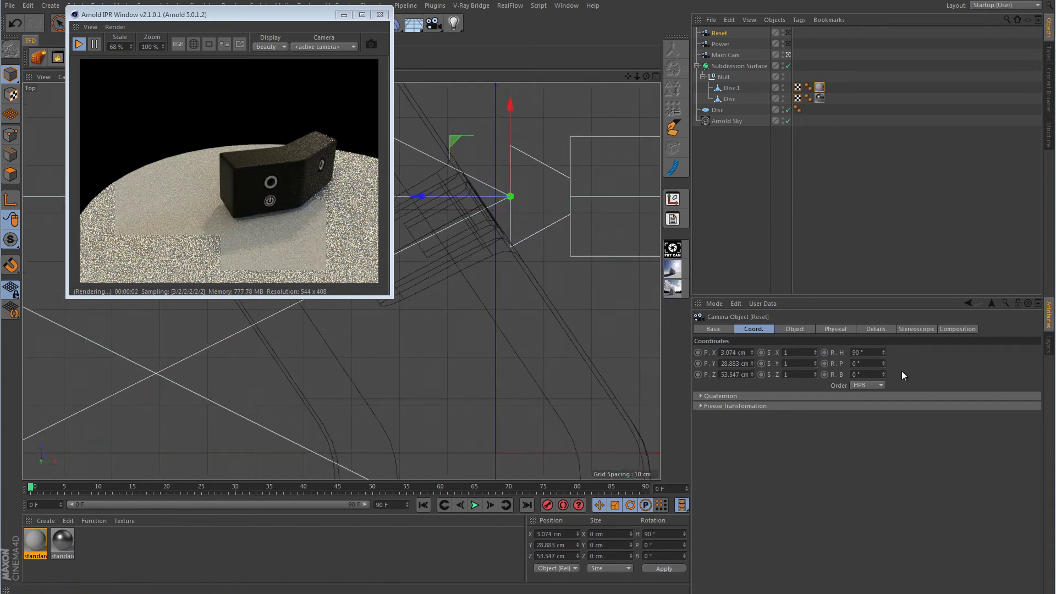
{"action": "mouse_move", "coordinate": [883, 352]}
{"action": "left_mouse_down"}
{"action": "mouse_move", "coordinate": [882, 341]}
{"action": "mouse_move", "coordinate": [883, 356]}
{"action": "left_mouse_up"}
{"action": "left_click_drag", "start_coordinate": [432, 185], "coordinate": [415, 185]}
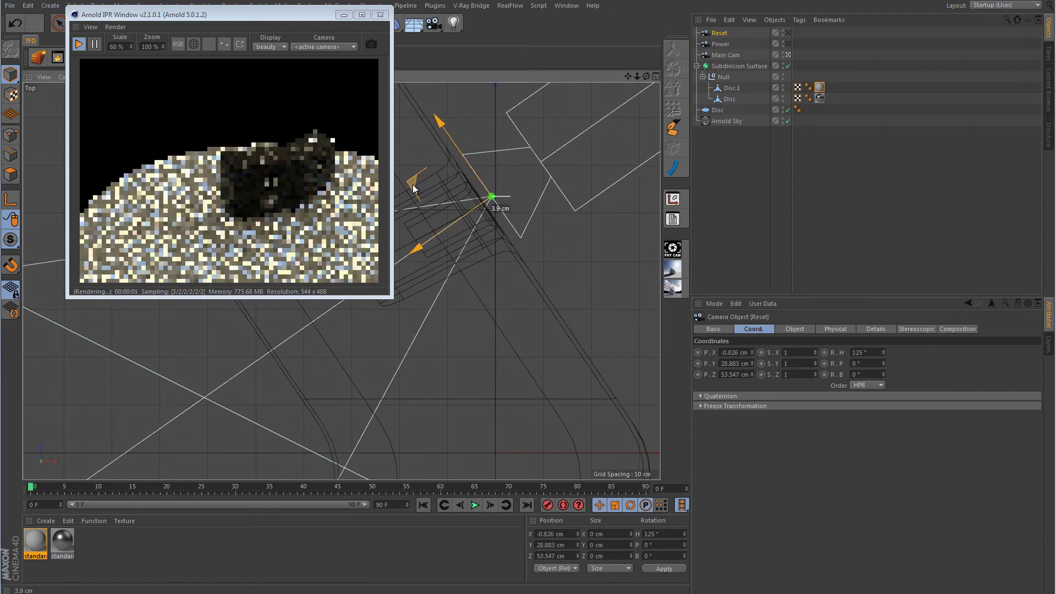
{"action": "left_click_drag", "start_coordinate": [413, 189], "coordinate": [411, 188]}
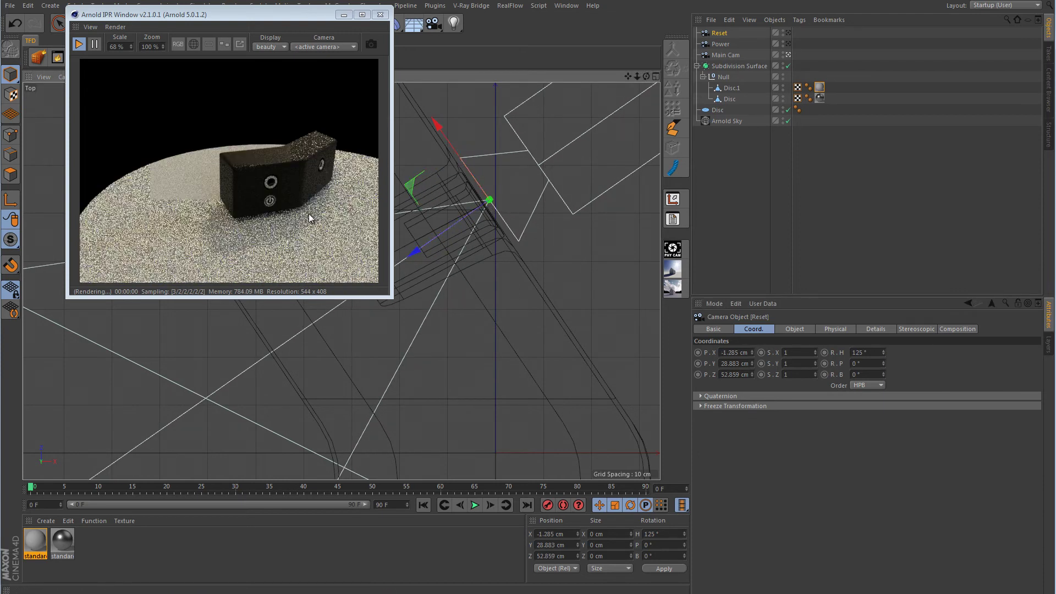
In Perspective view, fine-tune the Reset camera along Z until the blue RESET label sits on the block
{"action": "middle_click", "coordinate": [465, 302]}
{"action": "middle_click", "coordinate": [53, 165]}
{"action": "scroll", "coordinate": [575, 294], "scroll_direction": "up", "scroll_amount": 5}
{"action": "left_click_drag", "start_coordinate": [415, 319], "coordinate": [658, 356]}
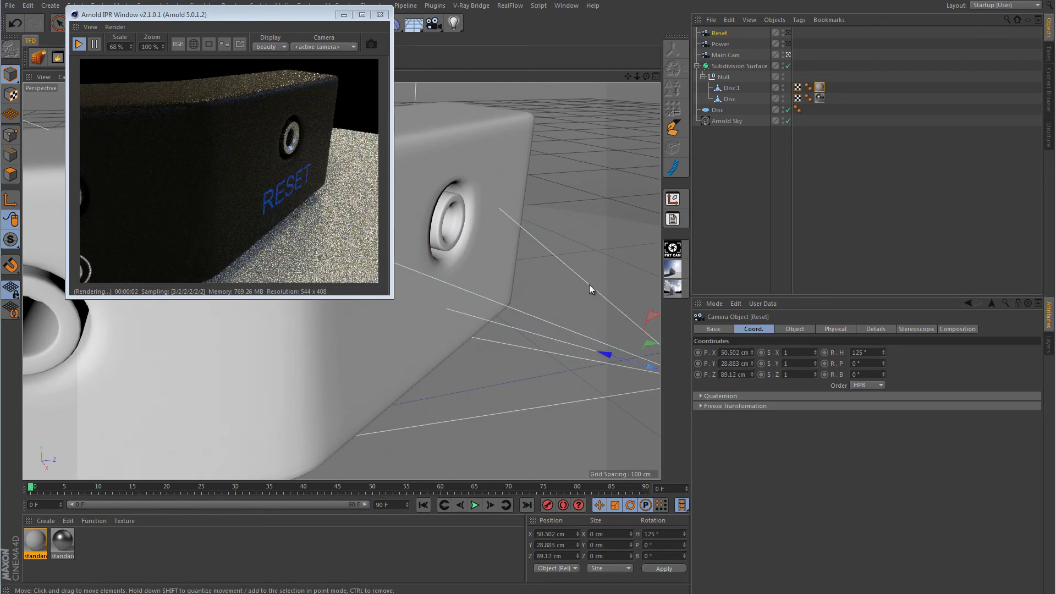
{"action": "left_click_drag", "start_coordinate": [585, 319], "coordinate": [604, 277], "text": "alt"}
{"action": "left_click_drag", "start_coordinate": [509, 337], "coordinate": [491, 338]}
{"action": "left_click_drag", "start_coordinate": [497, 256], "coordinate": [503, 257], "text": "alt"}
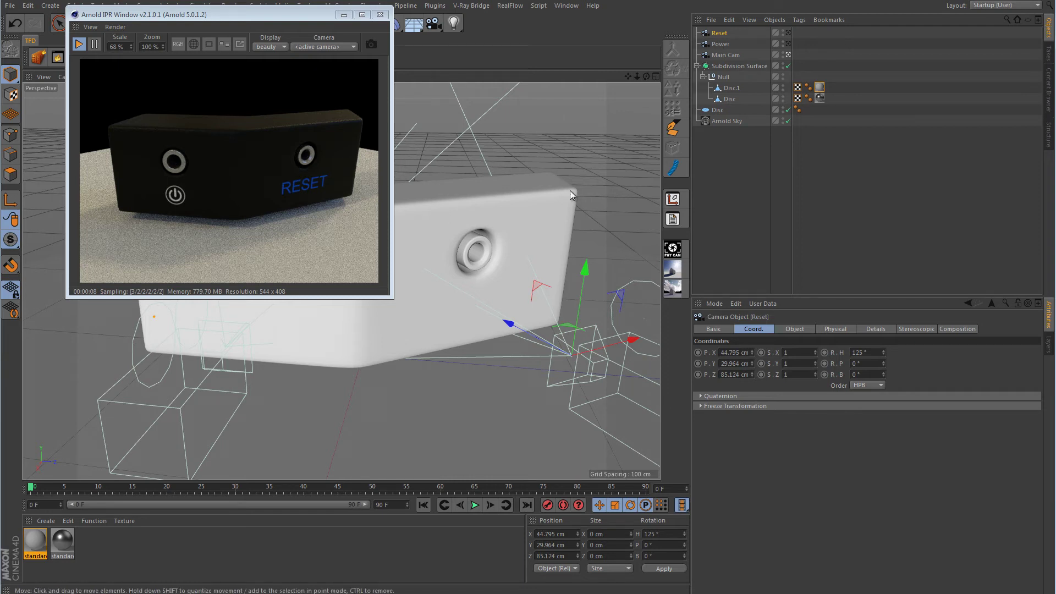
{"action": "left_click", "coordinate": [725, 77]}
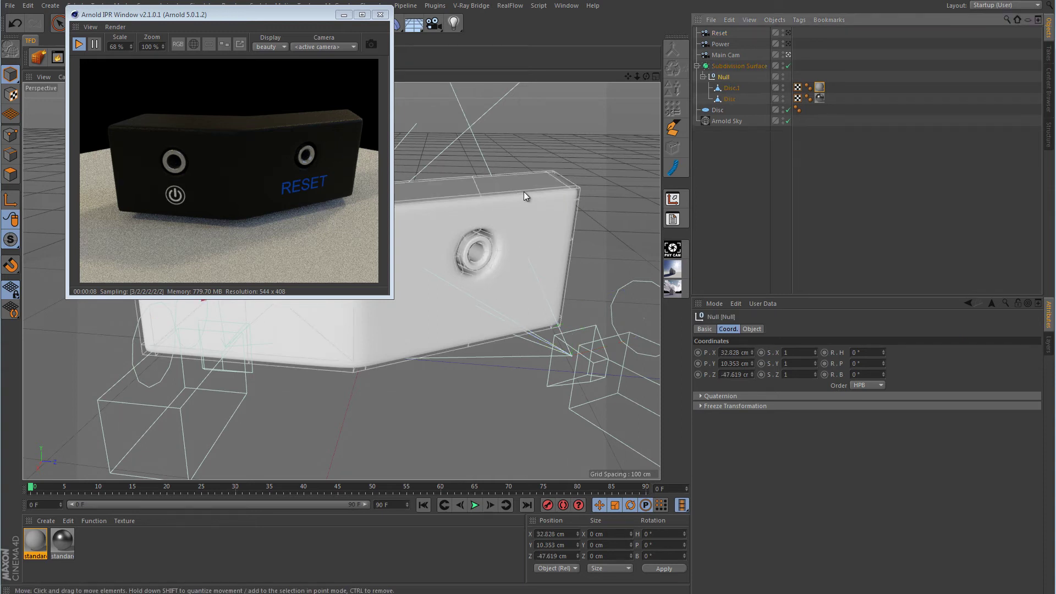
{"action": "left_click_drag", "start_coordinate": [884, 354], "coordinate": [882, 345]}
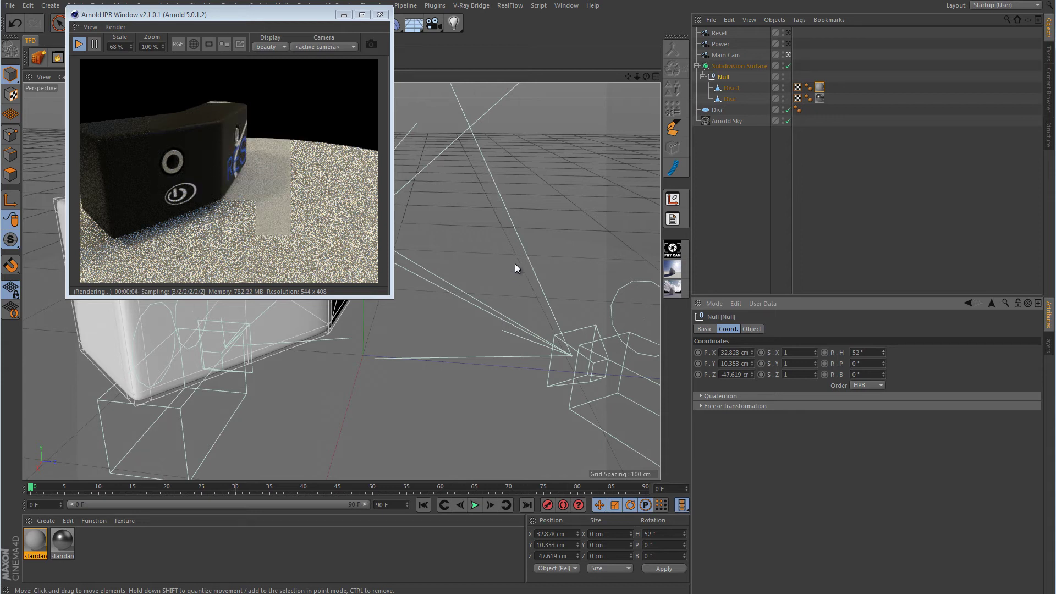
{"action": "left_click_drag", "start_coordinate": [567, 256], "coordinate": [494, 249], "text": "alt"}
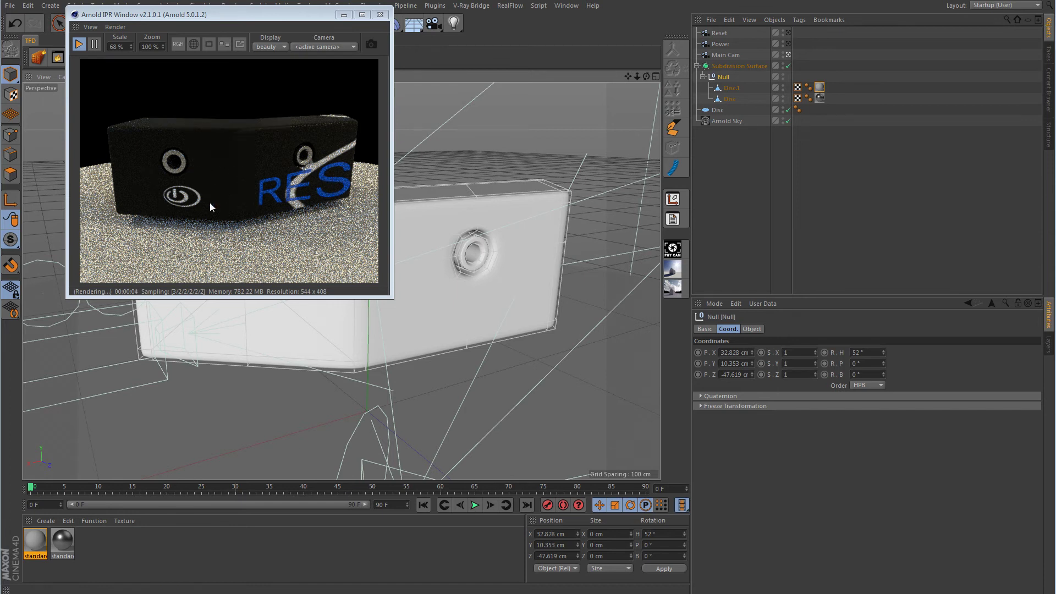
{"action": "key", "text": "ctrl+z"}
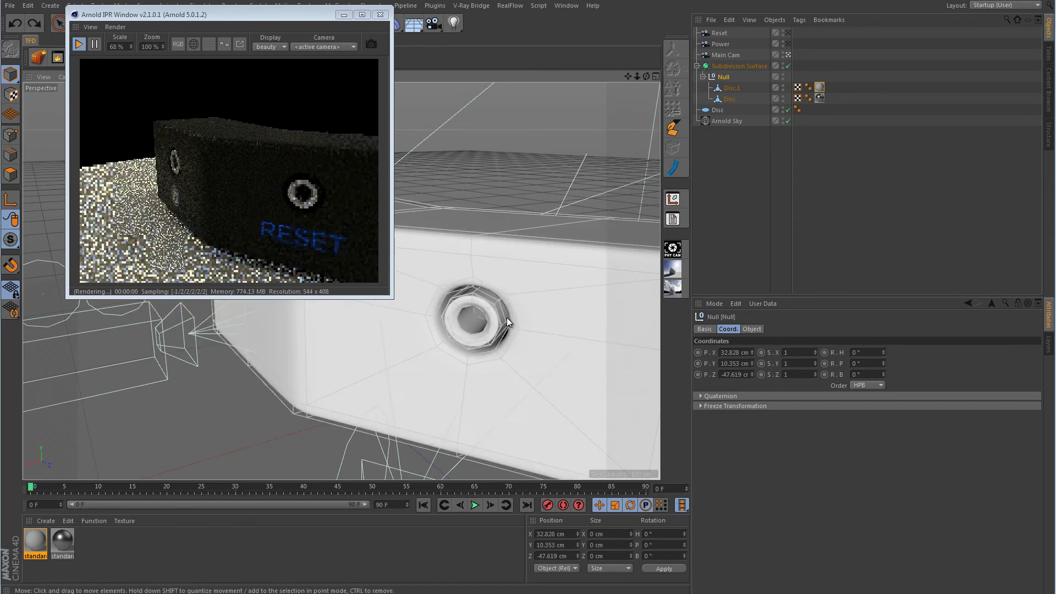
{"action": "scroll", "coordinate": [503, 335], "scroll_direction": "down", "scroll_amount": 5}
{"action": "left_click_drag", "start_coordinate": [536, 355], "coordinate": [569, 321], "text": "alt"}
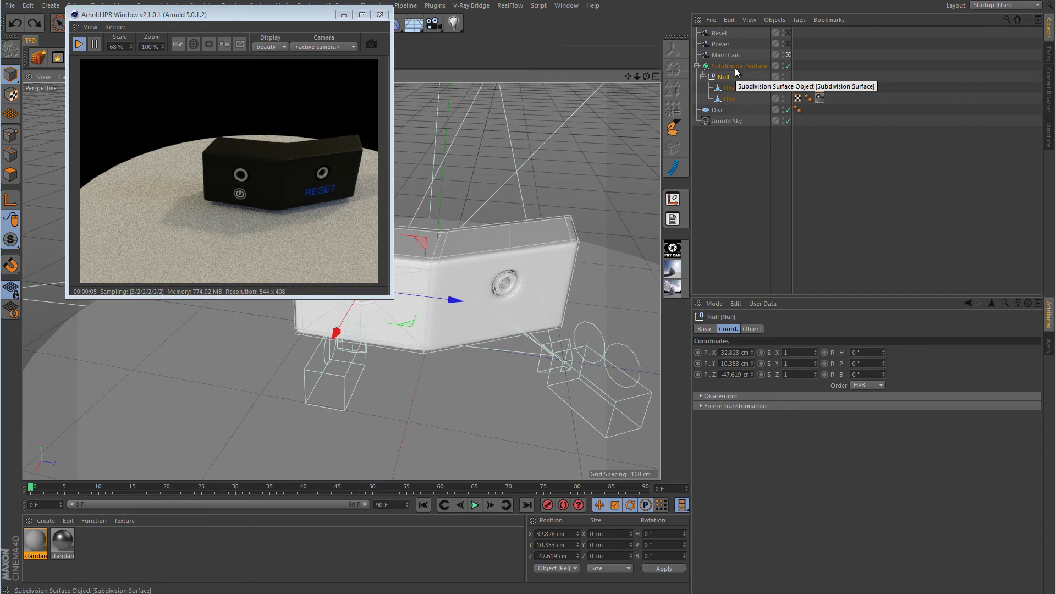
Add a new Null and raise it to 37.633 cm on Y
{"action": "left_click_drag", "start_coordinate": [285, 17], "coordinate": [277, 32]}
{"action": "left_click", "coordinate": [50, 6]}
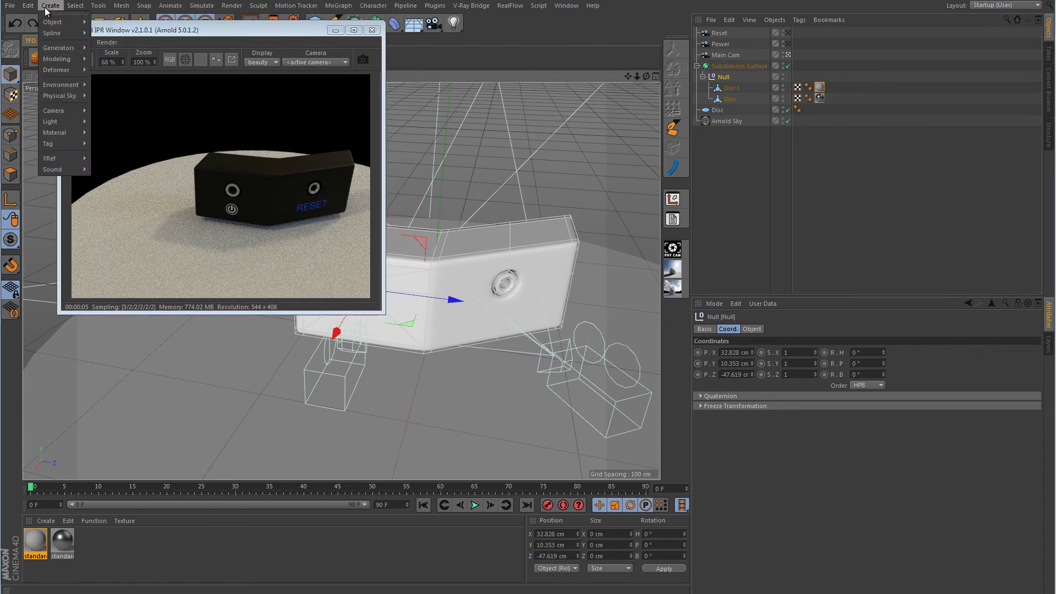
{"action": "mouse_move", "coordinate": [55, 22]}
{"action": "left_click", "coordinate": [110, 22]}
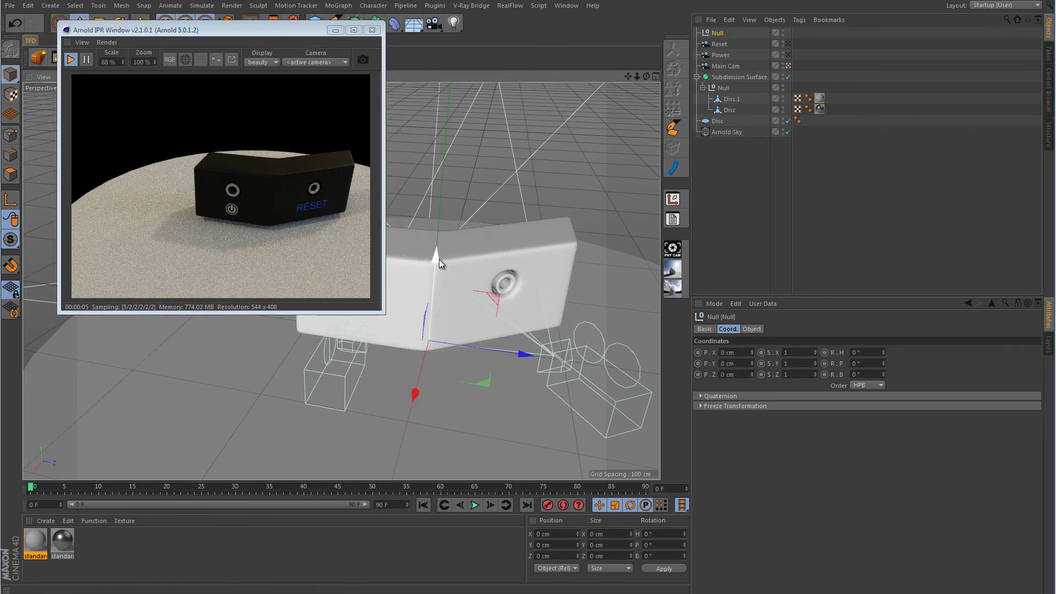
{"action": "left_click_drag", "start_coordinate": [439, 259], "coordinate": [442, 213]}
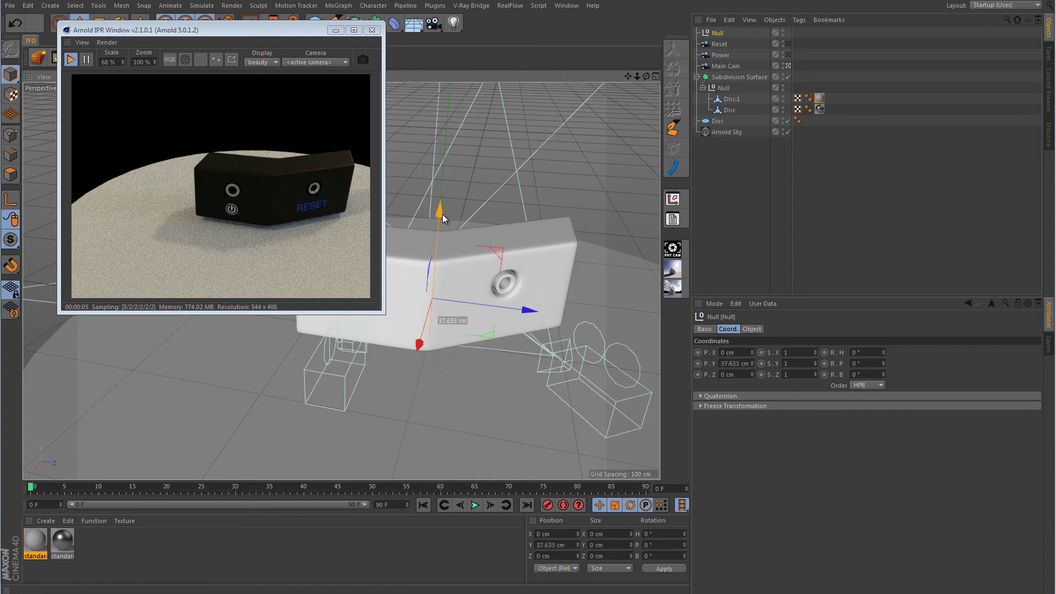
Parent the Reset camera, Power camera and Subdivision Surface block under the new Null
{"action": "left_click", "coordinate": [723, 46]}
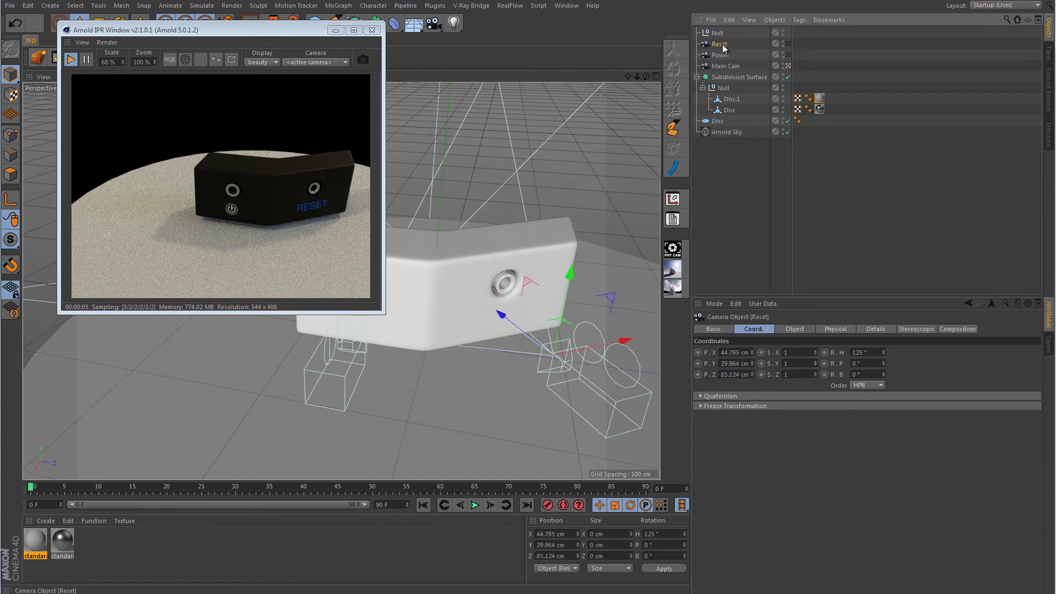
{"action": "left_click", "coordinate": [723, 55], "text": "ctrl"}
{"action": "left_click", "coordinate": [733, 78], "text": "ctrl"}
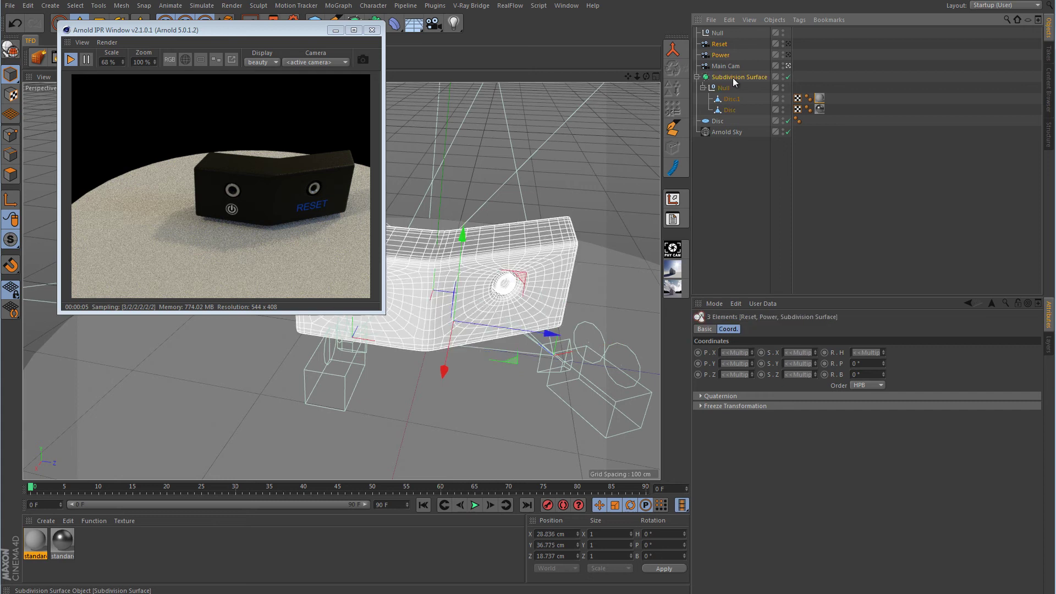
{"action": "left_click_drag", "start_coordinate": [725, 54], "coordinate": [722, 35]}
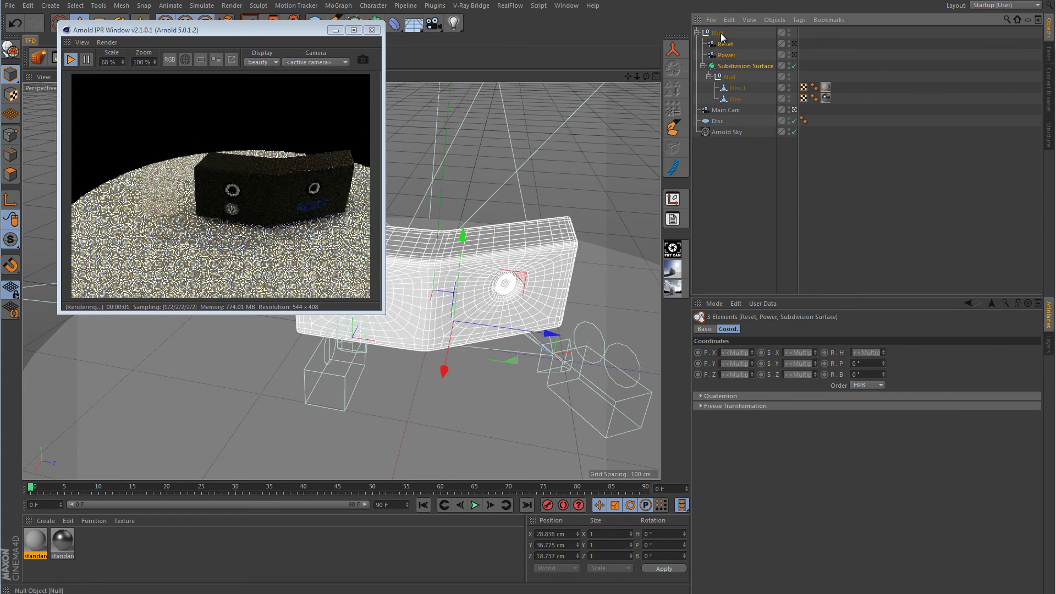
{"action": "left_click", "coordinate": [722, 34]}
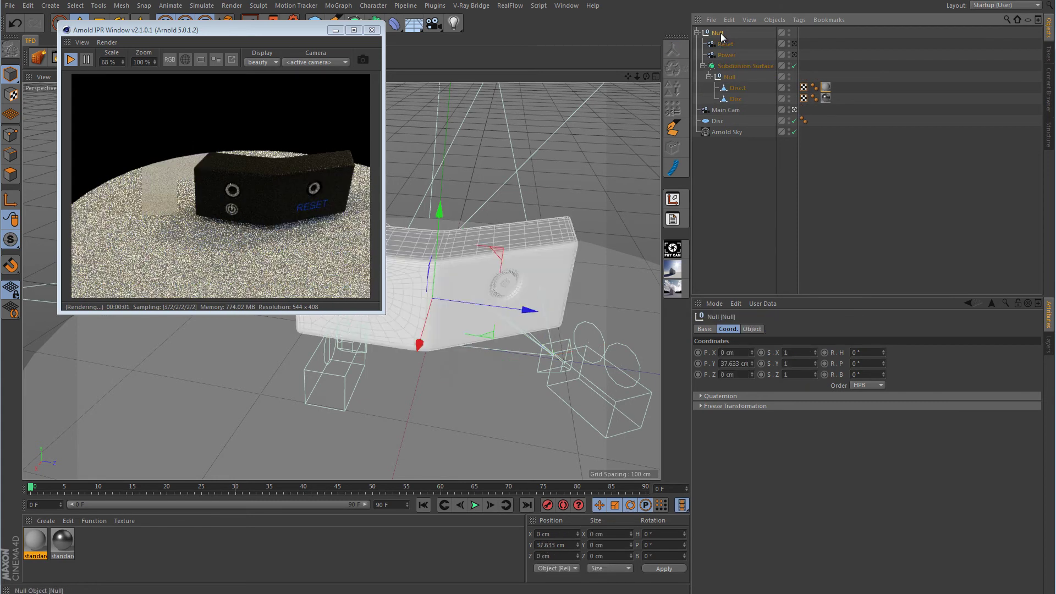
Test-rotate the Null group to -56° heading, then undo back to 0°
{"action": "left_click", "coordinate": [883, 355]}
{"action": "left_click_drag", "start_coordinate": [883, 354], "coordinate": [883, 362]}
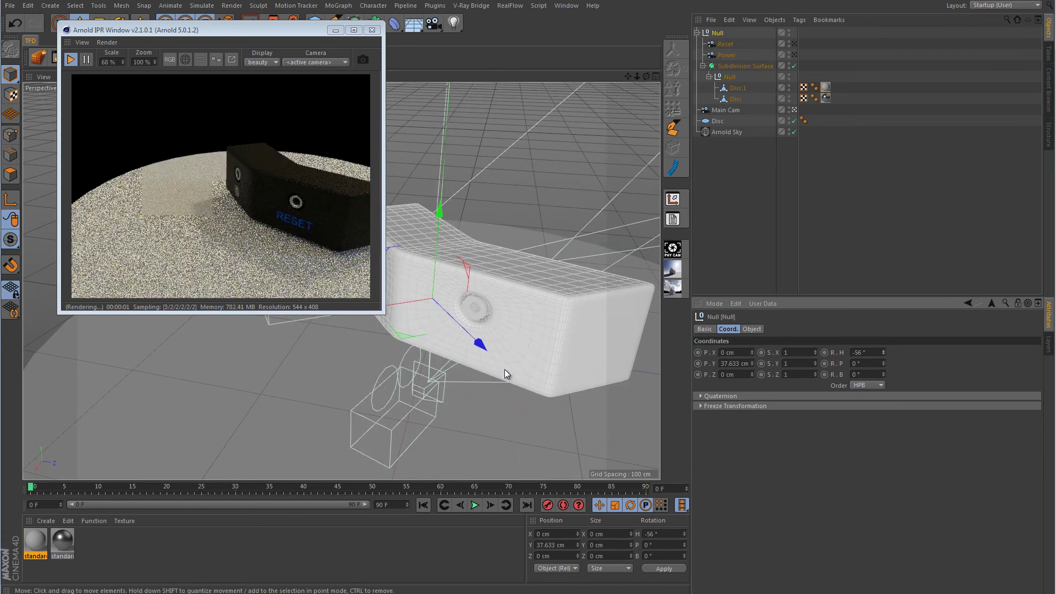
{"action": "left_click_drag", "start_coordinate": [459, 375], "coordinate": [510, 378], "text": "alt"}
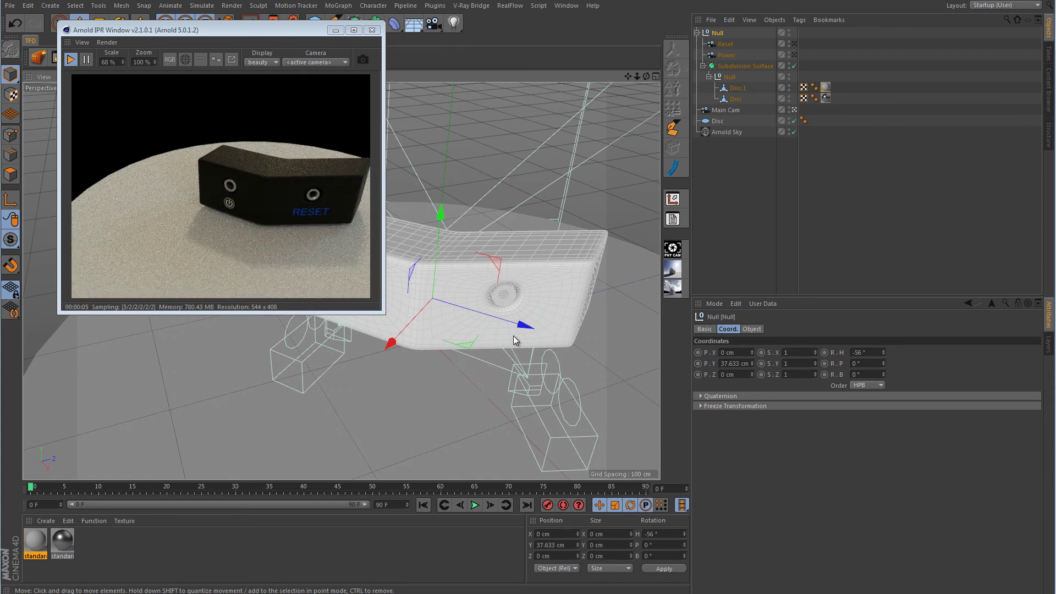
{"action": "key", "text": "ctrl+z"}
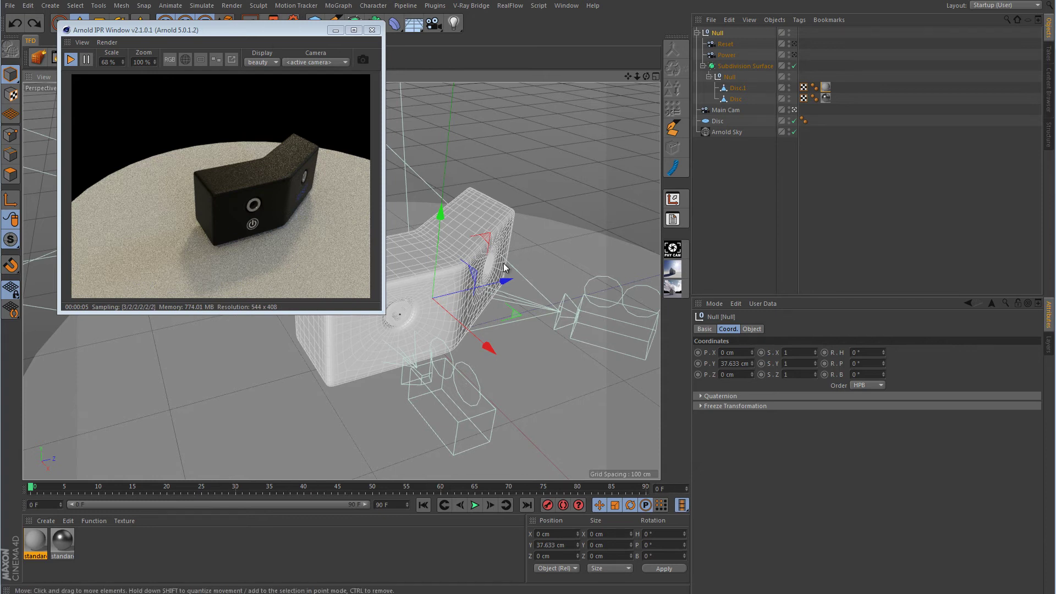
{"action": "left_click_drag", "start_coordinate": [566, 344], "coordinate": [464, 326], "text": "alt"}
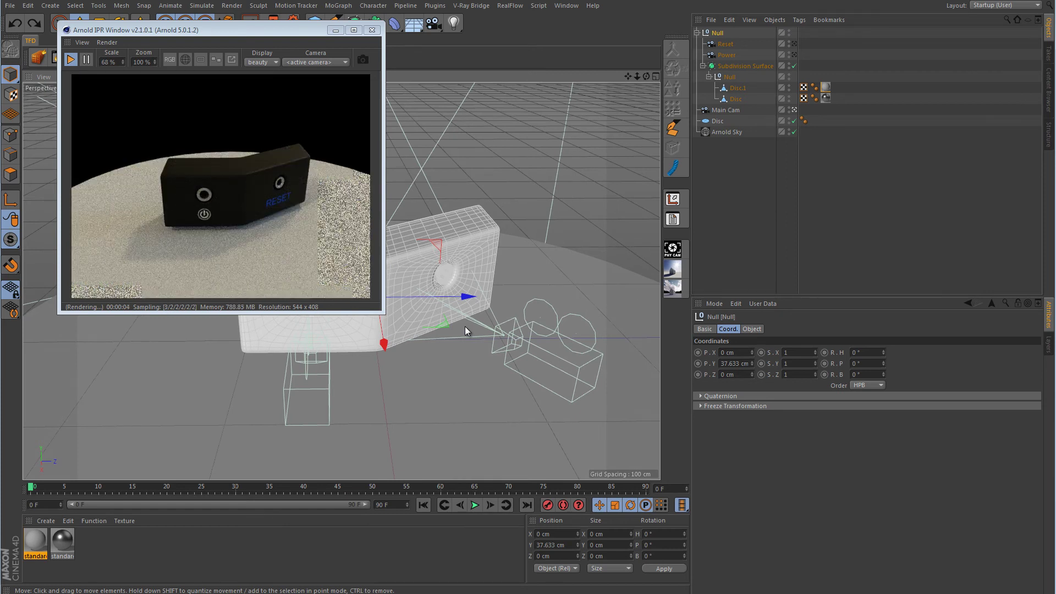
Add a cube and shrink it into a thin slab about 49.6 cm deep
{"action": "left_click", "coordinate": [293, 37]}
{"action": "left_click_drag", "start_coordinate": [293, 38], "coordinate": [268, 85]}
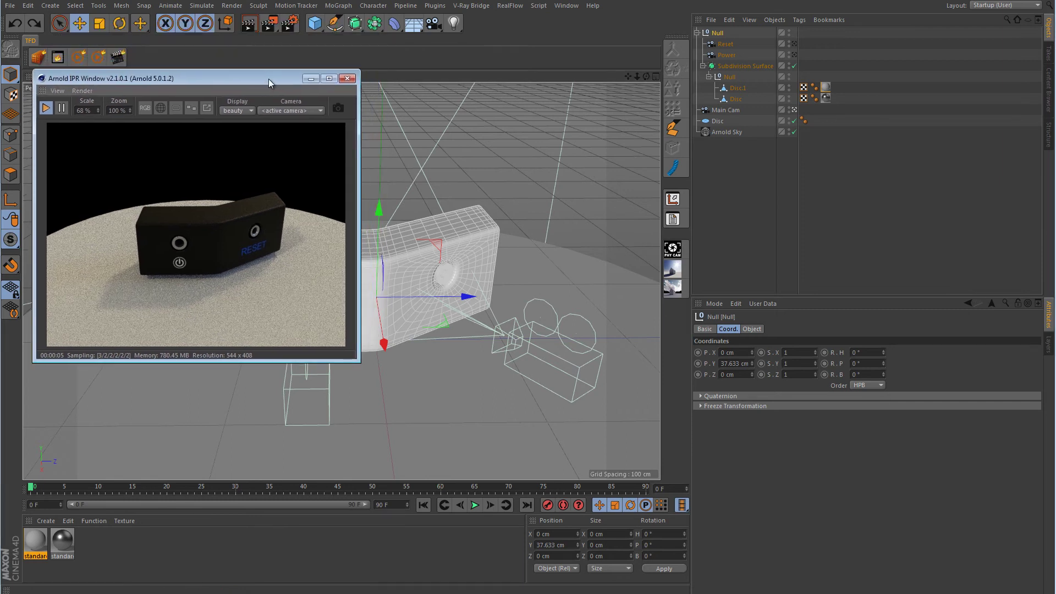
{"action": "left_click", "coordinate": [316, 23]}
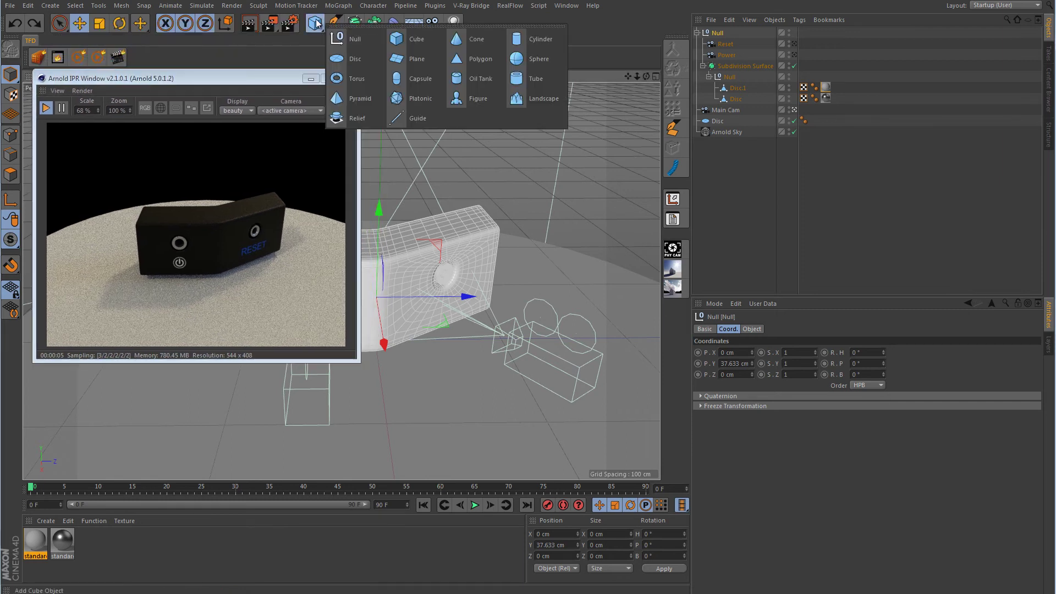
{"action": "left_click", "coordinate": [417, 39]}
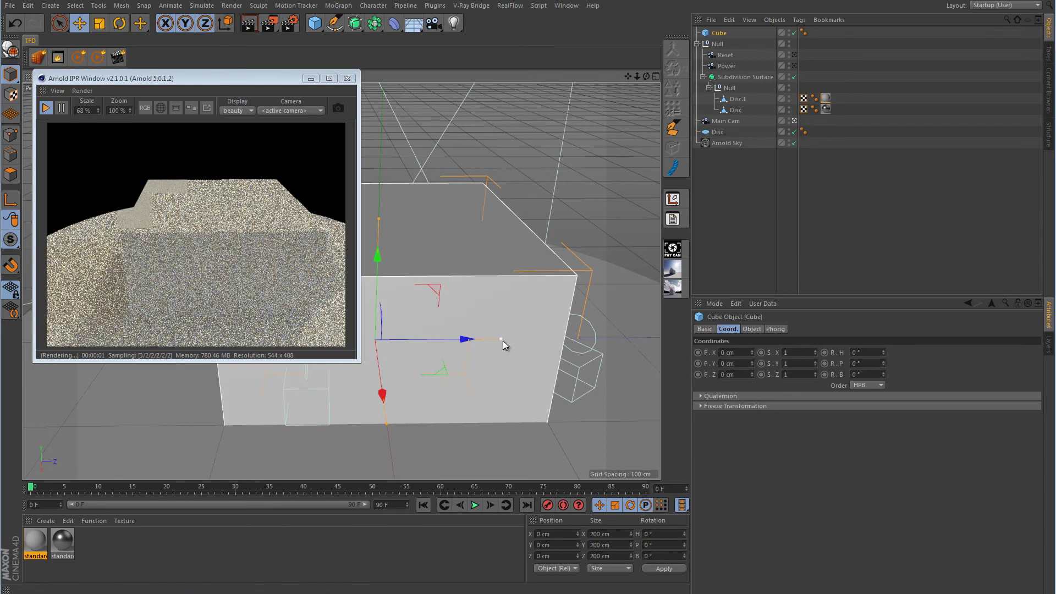
{"action": "left_click_drag", "start_coordinate": [488, 343], "coordinate": [440, 349]}
{"action": "left_click_drag", "start_coordinate": [610, 406], "coordinate": [527, 393]}
{"action": "left_click_drag", "start_coordinate": [531, 305], "coordinate": [494, 294]}
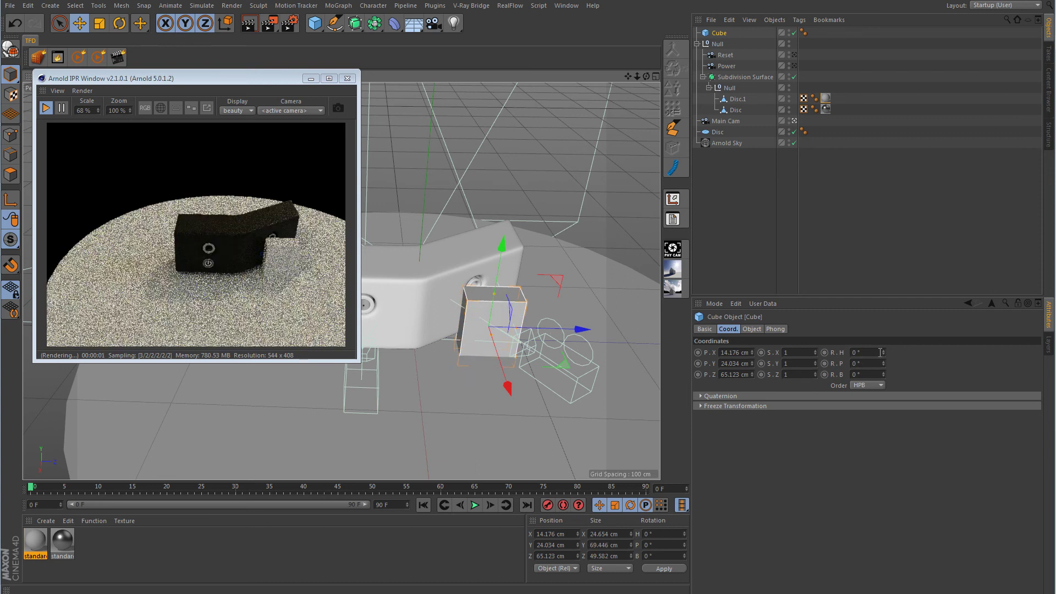
Rotate the slab 35° in heading and slide it along X in front of the block
{"action": "mouse_move", "coordinate": [883, 352]}
{"action": "left_mouse_down"}
{"action": "mouse_move", "coordinate": [881, 339]}
{"action": "mouse_move", "coordinate": [884, 355]}
{"action": "left_mouse_up"}
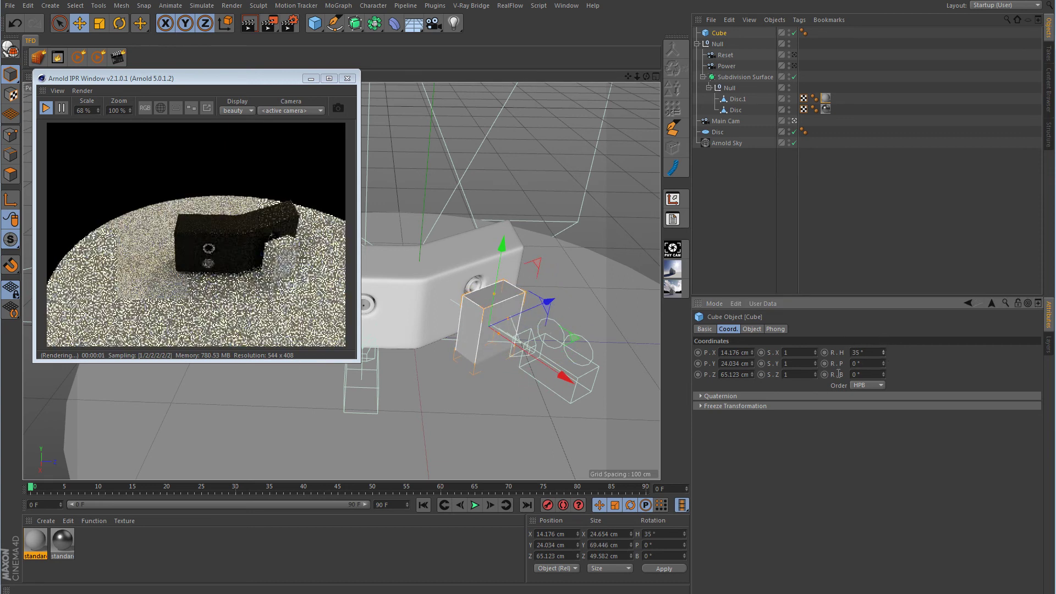
{"action": "left_click_drag", "start_coordinate": [509, 308], "coordinate": [506, 374], "text": "alt"}
{"action": "left_click_drag", "start_coordinate": [455, 407], "coordinate": [434, 337]}
{"action": "right_click_drag", "start_coordinate": [434, 337], "coordinate": [556, 329], "text": "alt"}
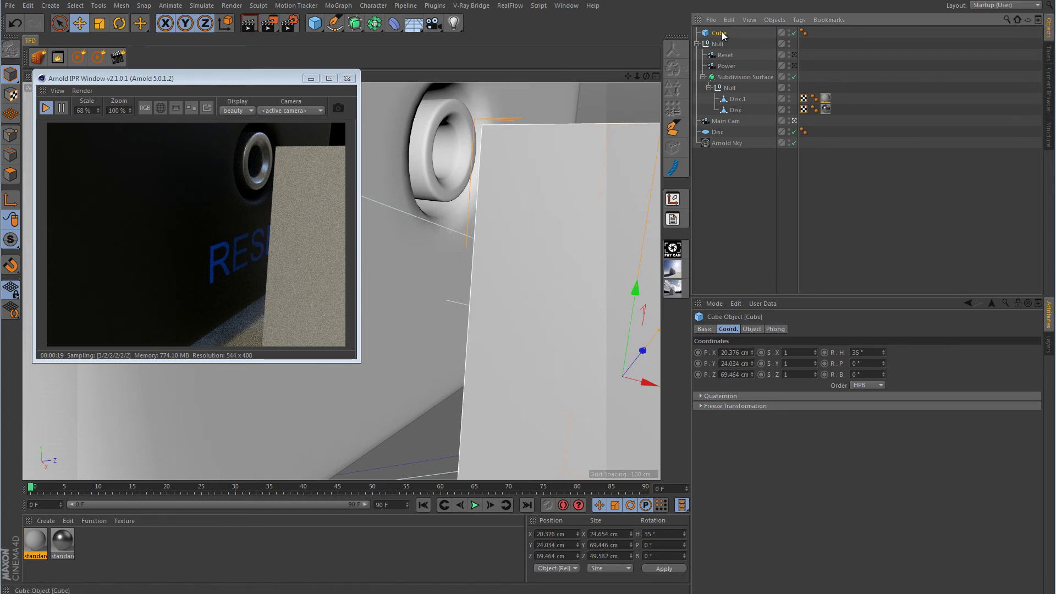
Delete the test cube and orbit around to view the block's back
{"action": "key", "text": "Delete"}
{"action": "left_click_drag", "start_coordinate": [434, 317], "coordinate": [613, 327], "text": "alt"}
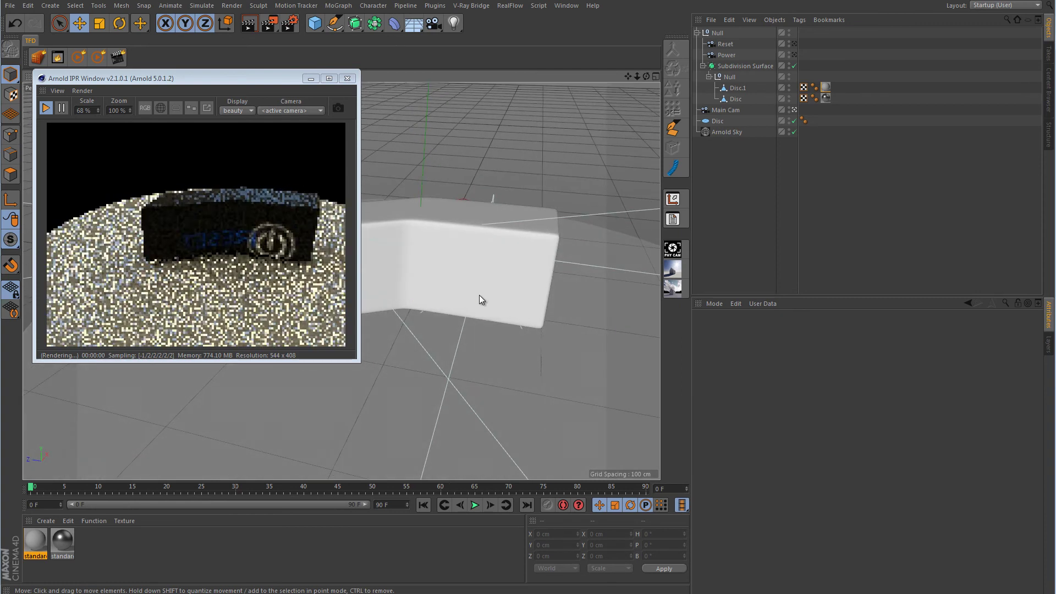
{"action": "scroll", "coordinate": [491, 292], "scroll_direction": "up", "scroll_amount": 5}
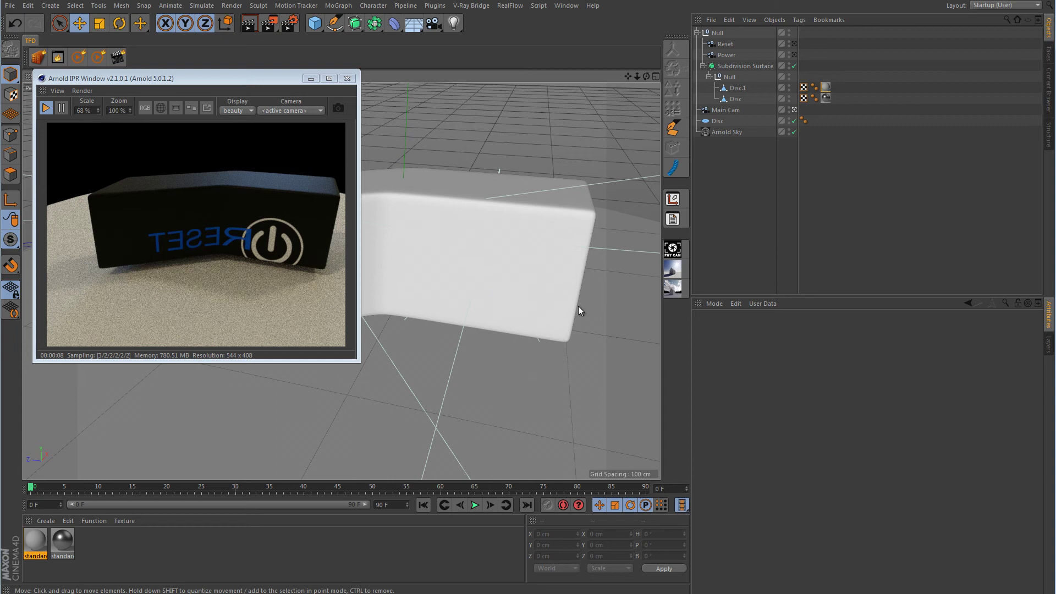
Turn off back facing on both the Power and Reset camera_projection nodes
{"action": "double_click", "coordinate": [35, 540]}
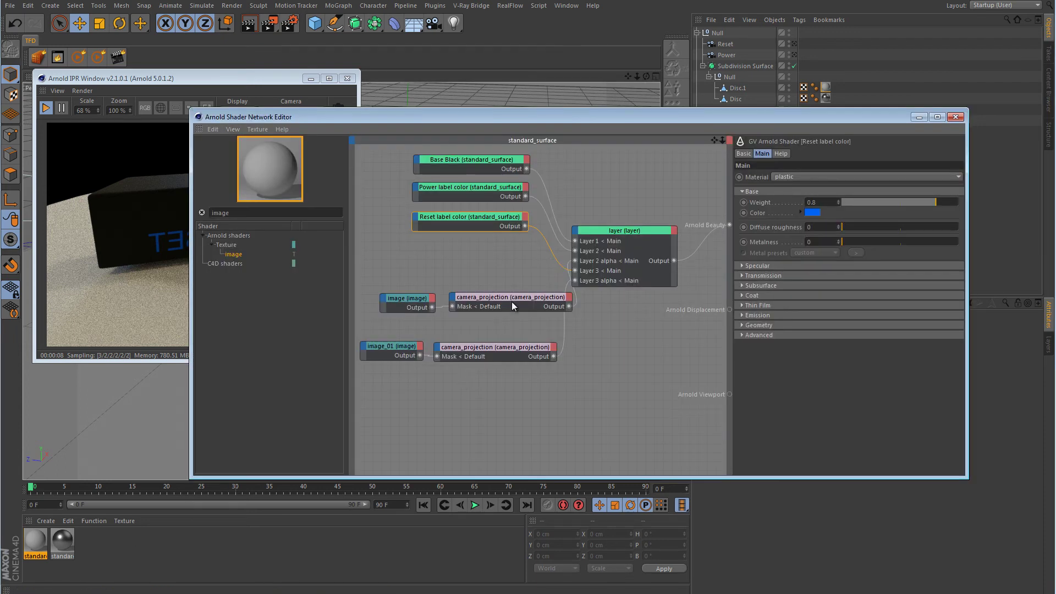
{"action": "left_click", "coordinate": [512, 299]}
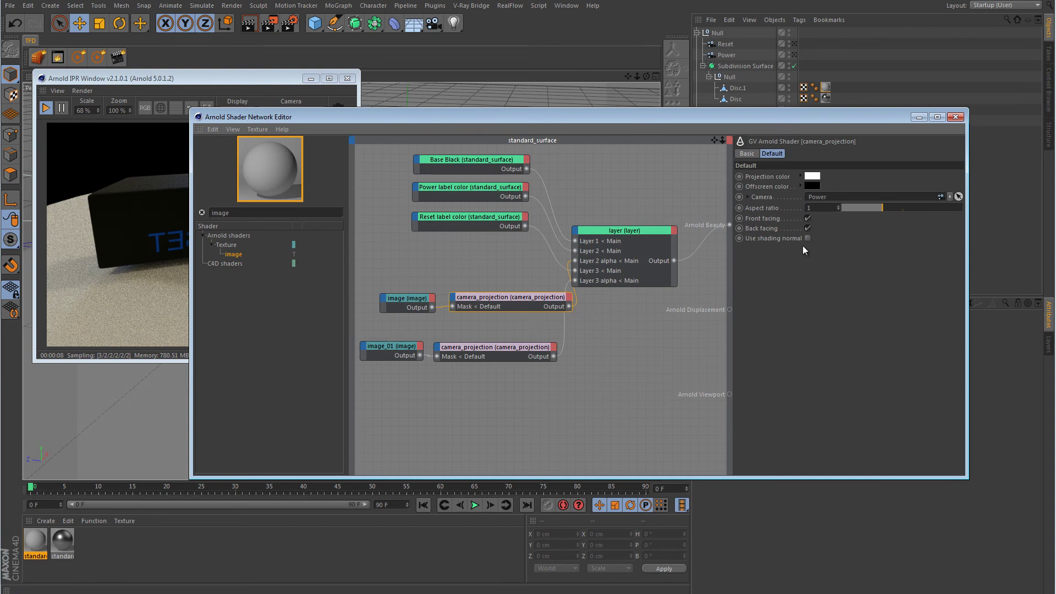
{"action": "left_click", "coordinate": [808, 228]}
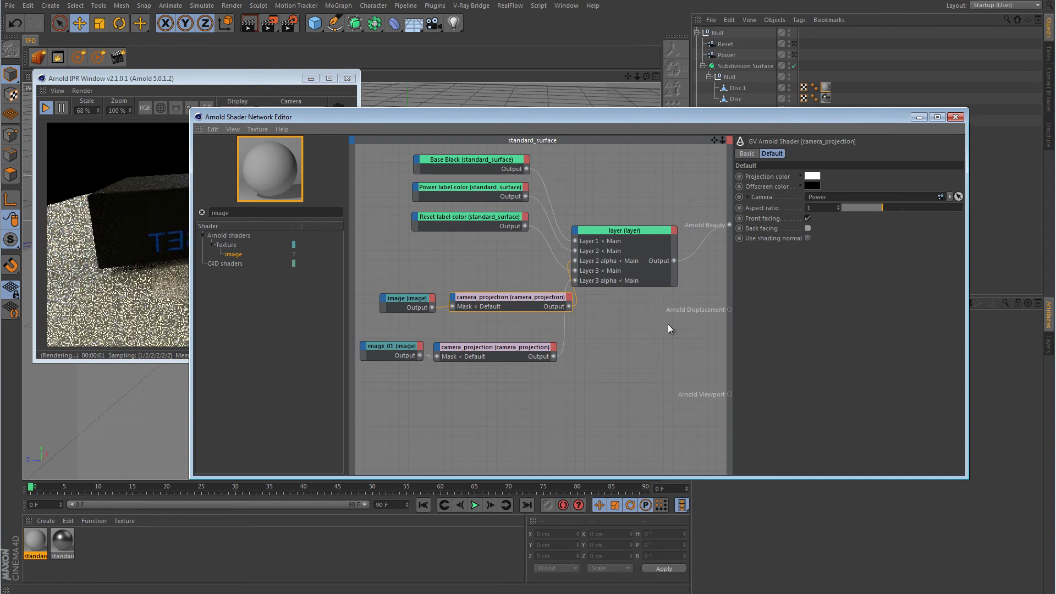
{"action": "left_click", "coordinate": [519, 347]}
{"action": "left_click", "coordinate": [807, 229]}
{"action": "left_click", "coordinate": [956, 117]}
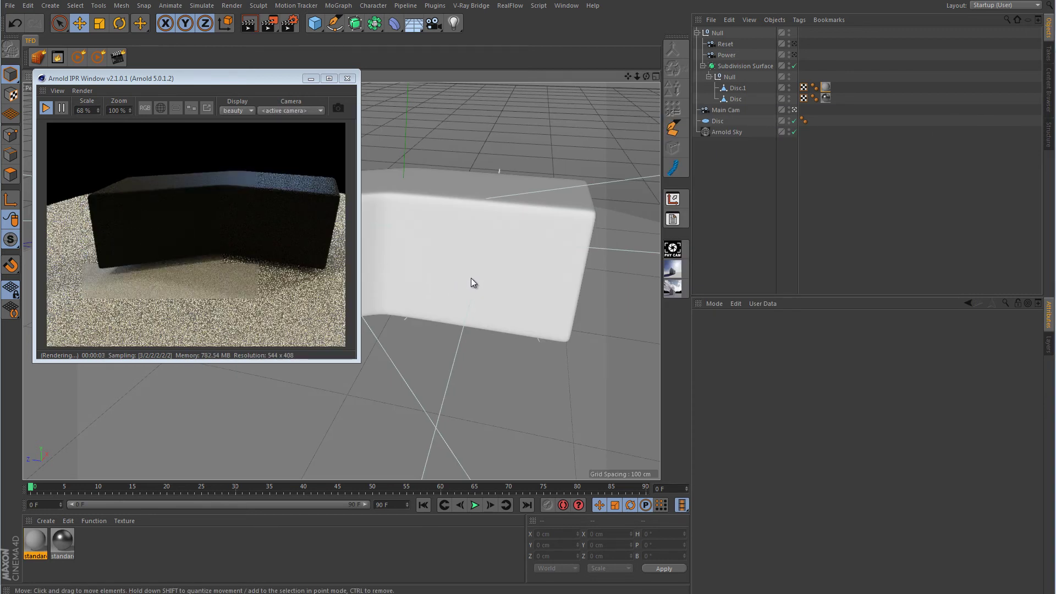
{"action": "left_click_drag", "start_coordinate": [536, 254], "coordinate": [420, 262], "text": "alt"}
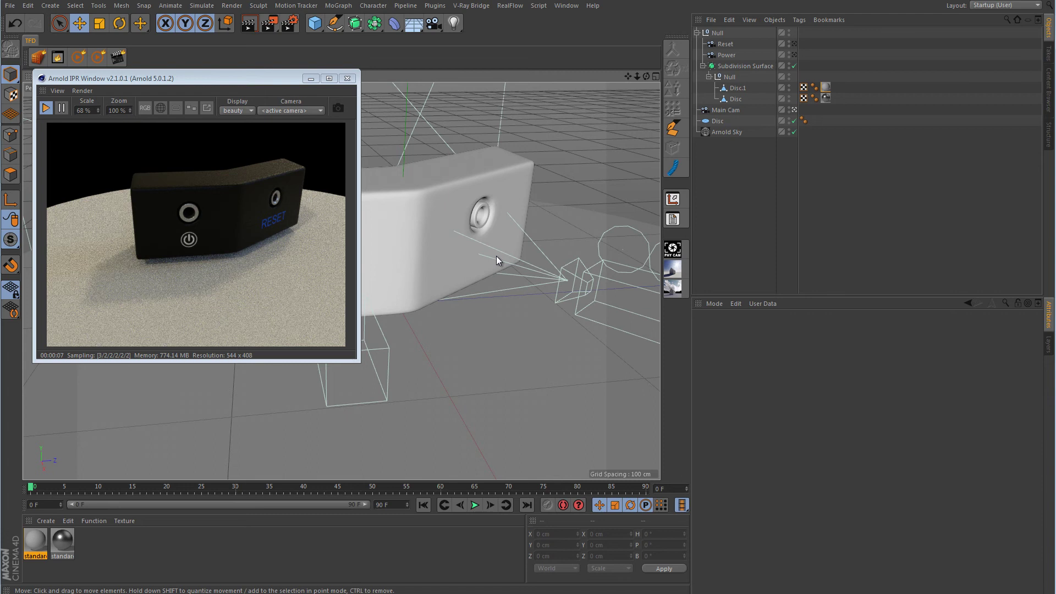
Close the Arnold IPR, add a cube, move it along Z and Y, and make a 51.64 × 200 × 386.351 cm slab
{"action": "left_click", "coordinate": [347, 78]}
{"action": "left_click", "coordinate": [316, 29]}
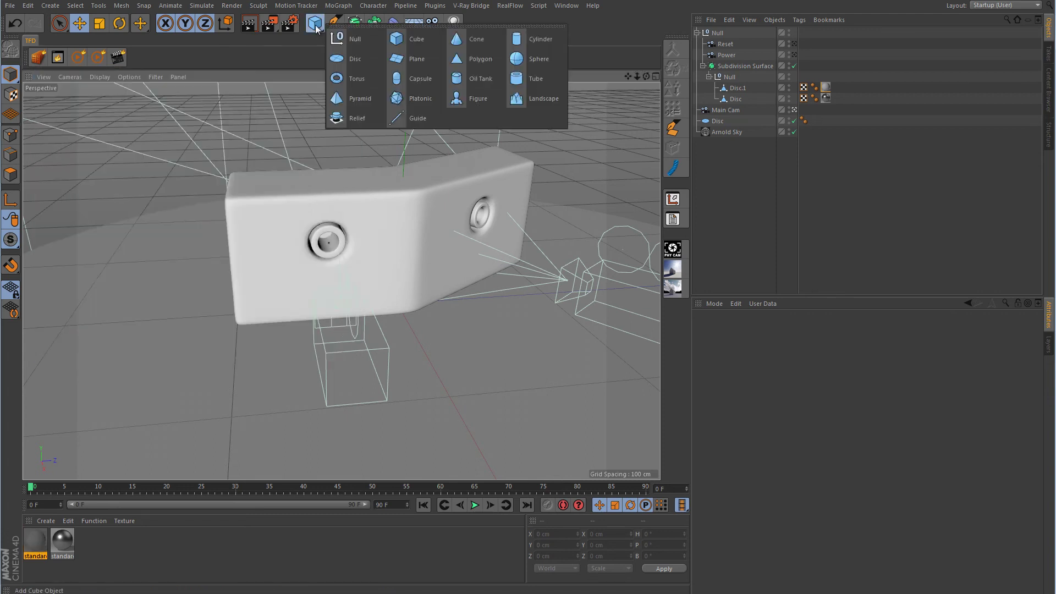
{"action": "left_click", "coordinate": [411, 45]}
{"action": "scroll", "coordinate": [395, 268], "scroll_direction": "down", "scroll_amount": 10}
{"action": "left_click_drag", "start_coordinate": [395, 268], "coordinate": [450, 277], "text": "alt"}
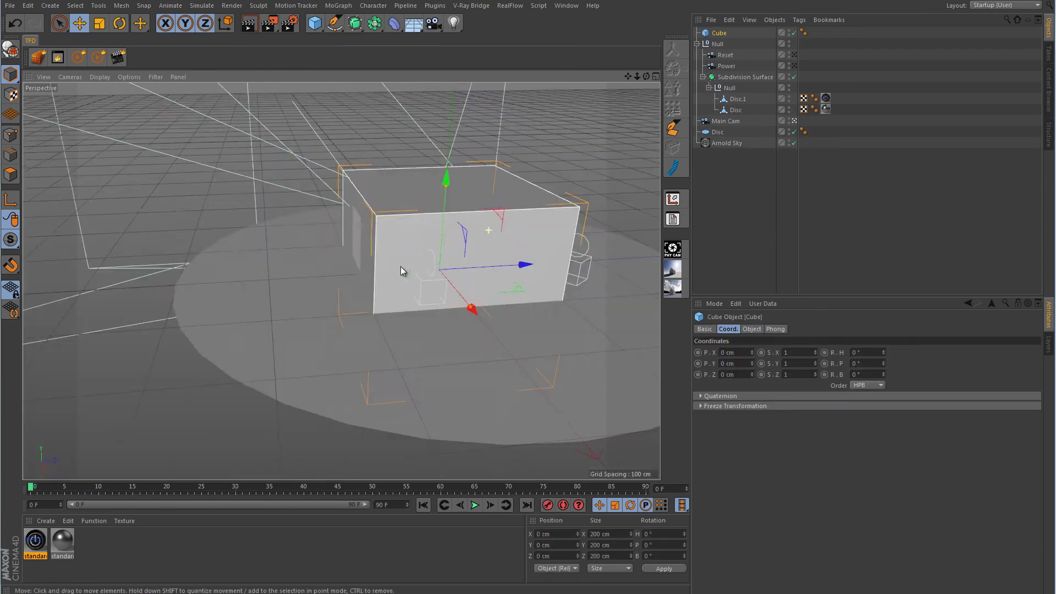
{"action": "left_click_drag", "start_coordinate": [519, 230], "coordinate": [352, 269]}
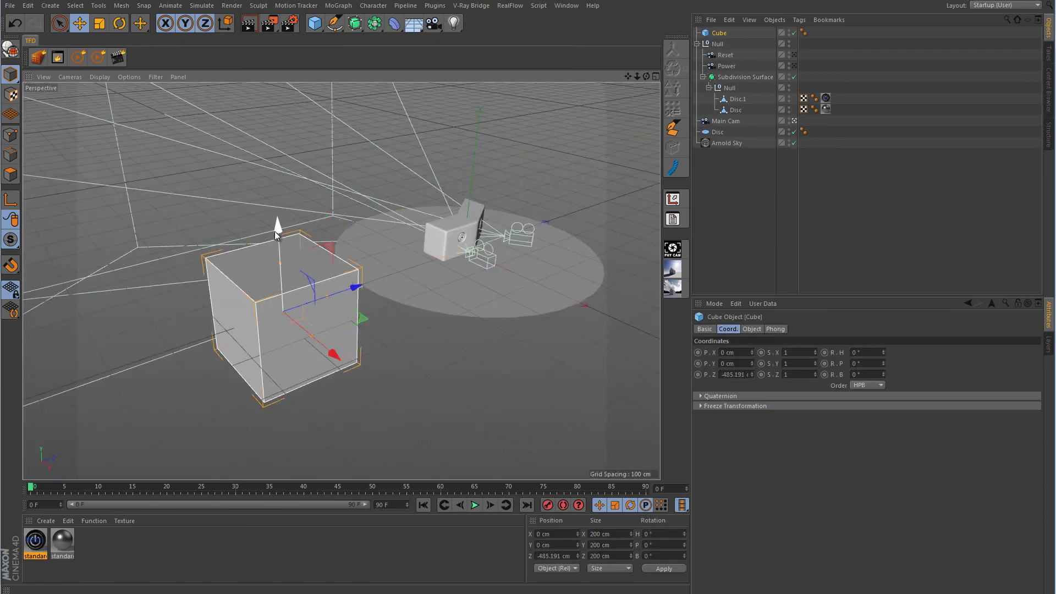
{"action": "left_click_drag", "start_coordinate": [275, 230], "coordinate": [275, 162]}
{"action": "left_click_drag", "start_coordinate": [345, 230], "coordinate": [366, 222]}
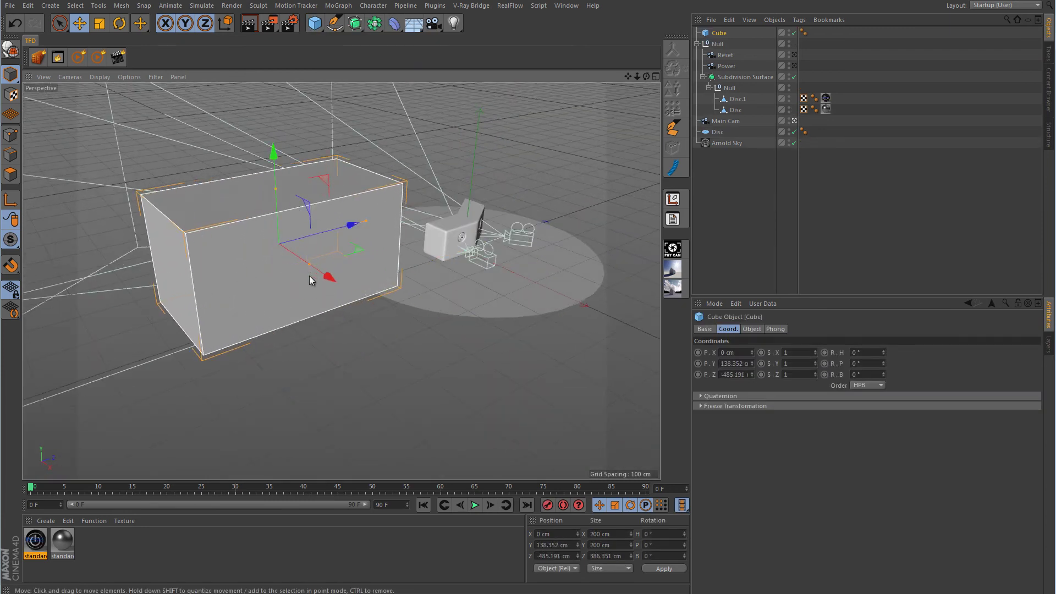
{"action": "left_click_drag", "start_coordinate": [309, 265], "coordinate": [285, 250]}
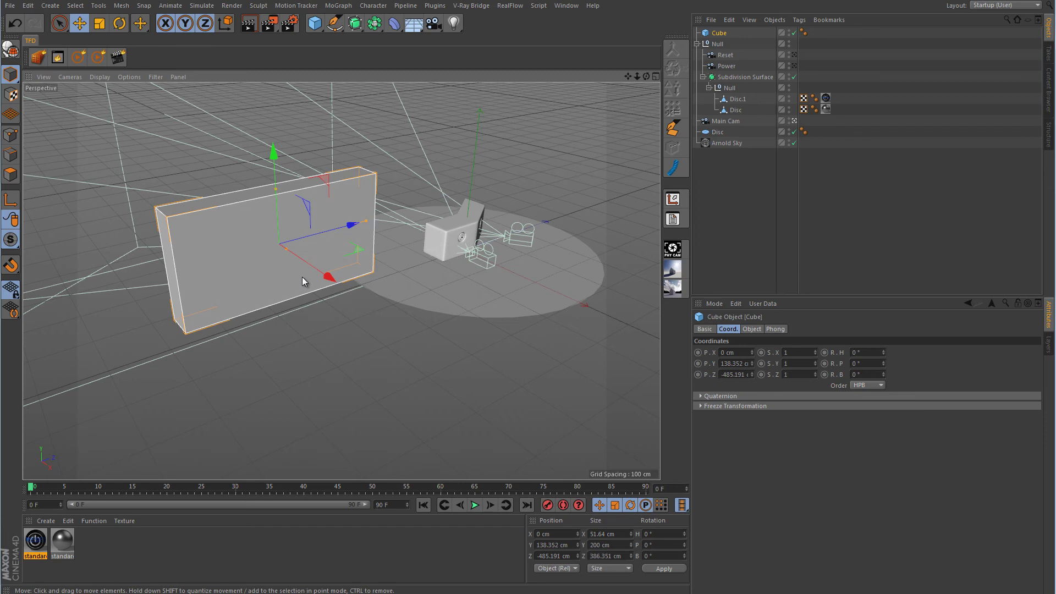
Create material Mat with Reflectance off and RESET.png loaded as its Color texture
{"action": "left_click", "coordinate": [46, 520]}
{"action": "double_click", "coordinate": [200, 553]}
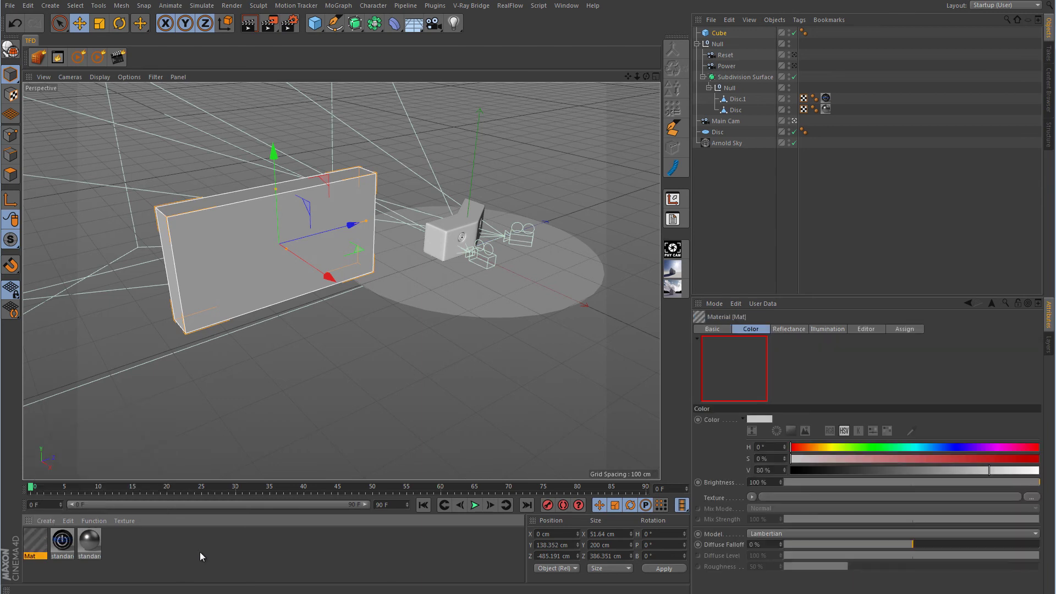
{"action": "double_click", "coordinate": [34, 541]}
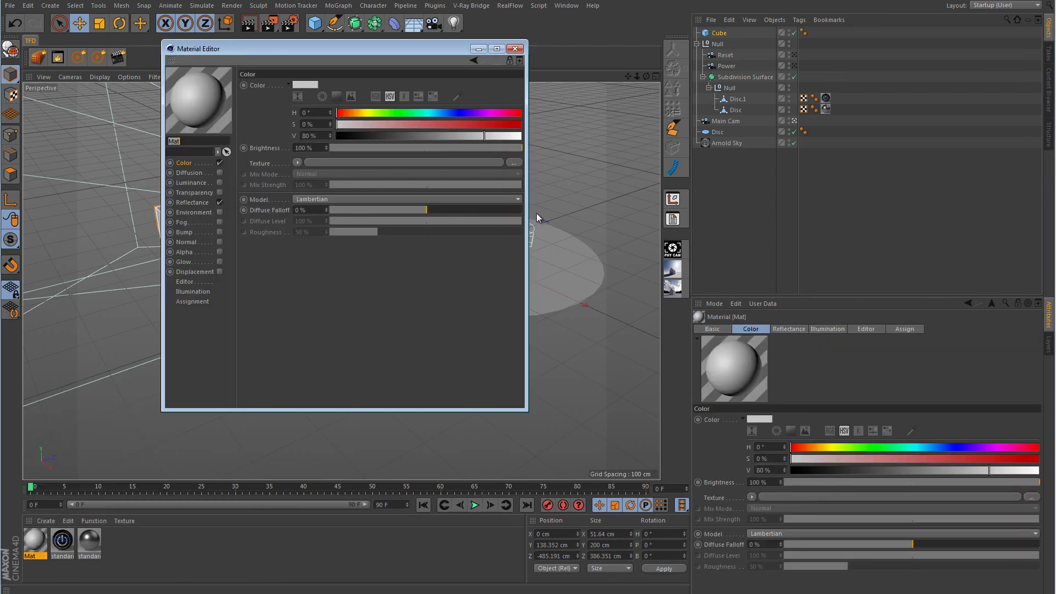
{"action": "left_click_drag", "start_coordinate": [417, 47], "coordinate": [575, 95]}
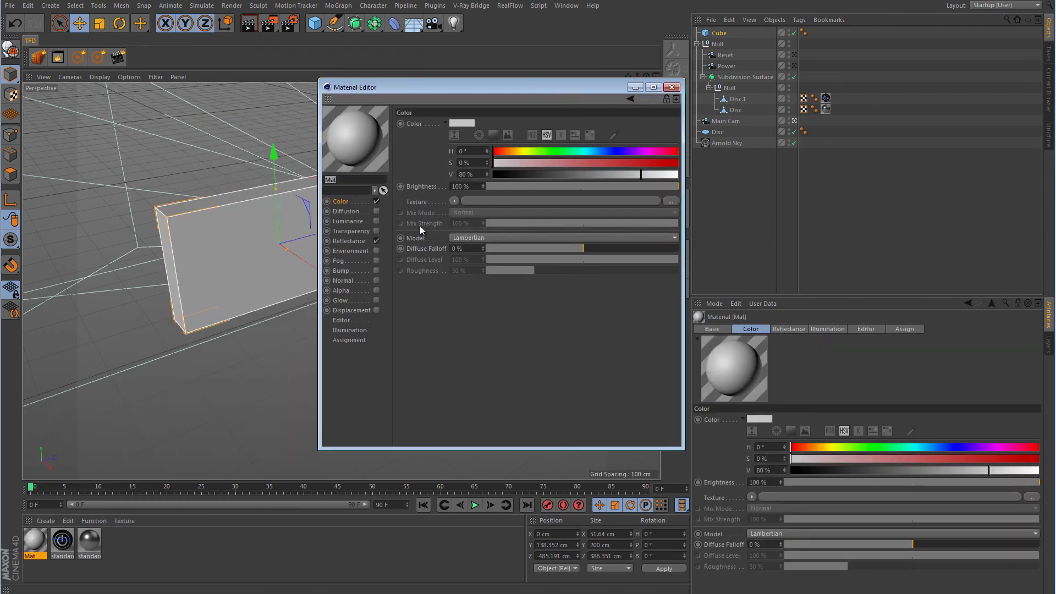
{"action": "left_click", "coordinate": [376, 241]}
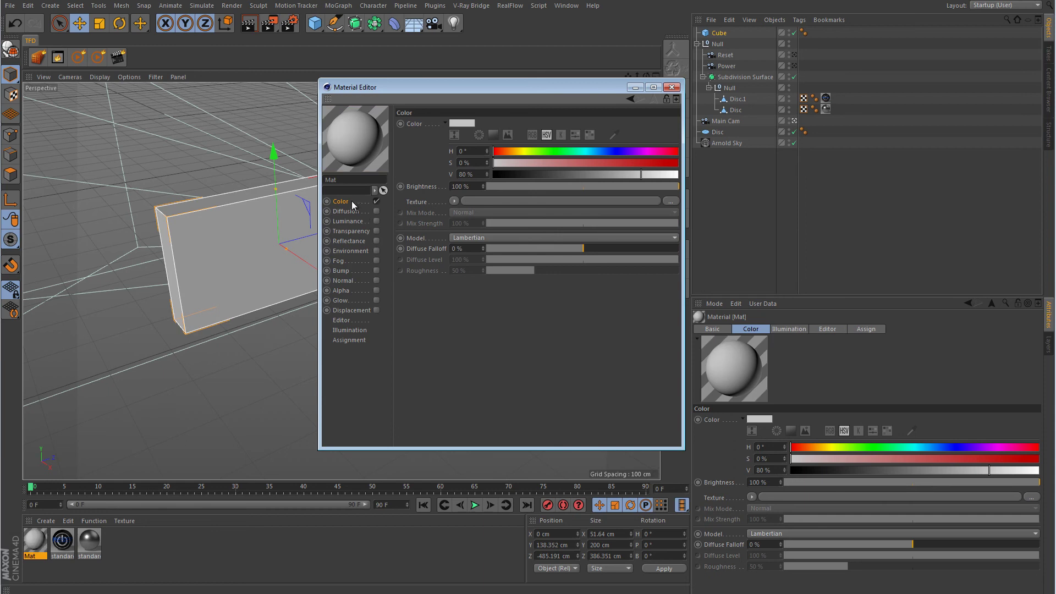
{"action": "left_click", "coordinate": [453, 201]}
{"action": "left_click", "coordinate": [468, 222]}
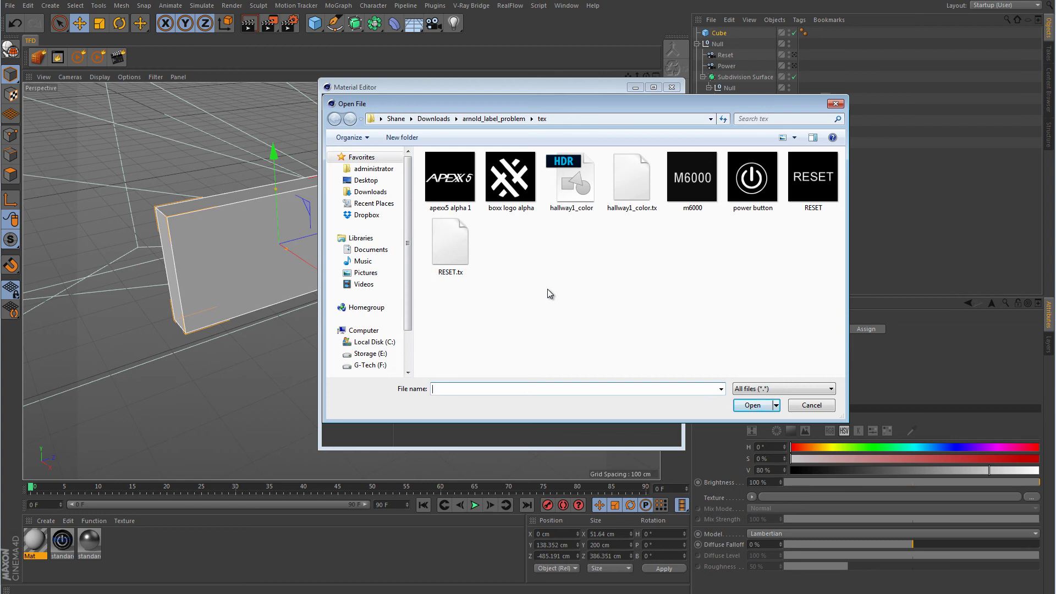
{"action": "left_click", "coordinate": [814, 181]}
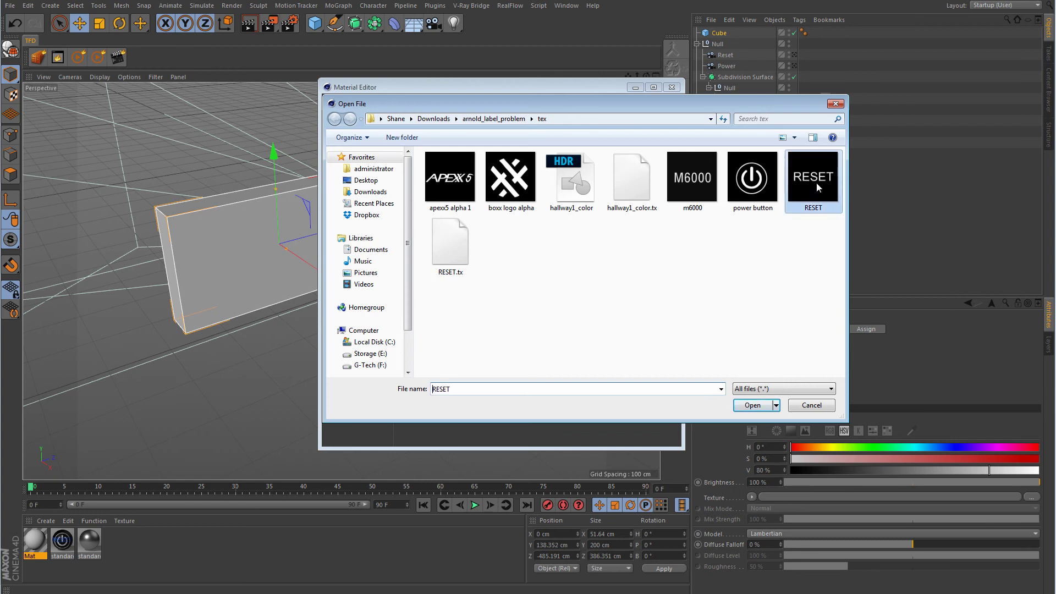
{"action": "left_click", "coordinate": [753, 405]}
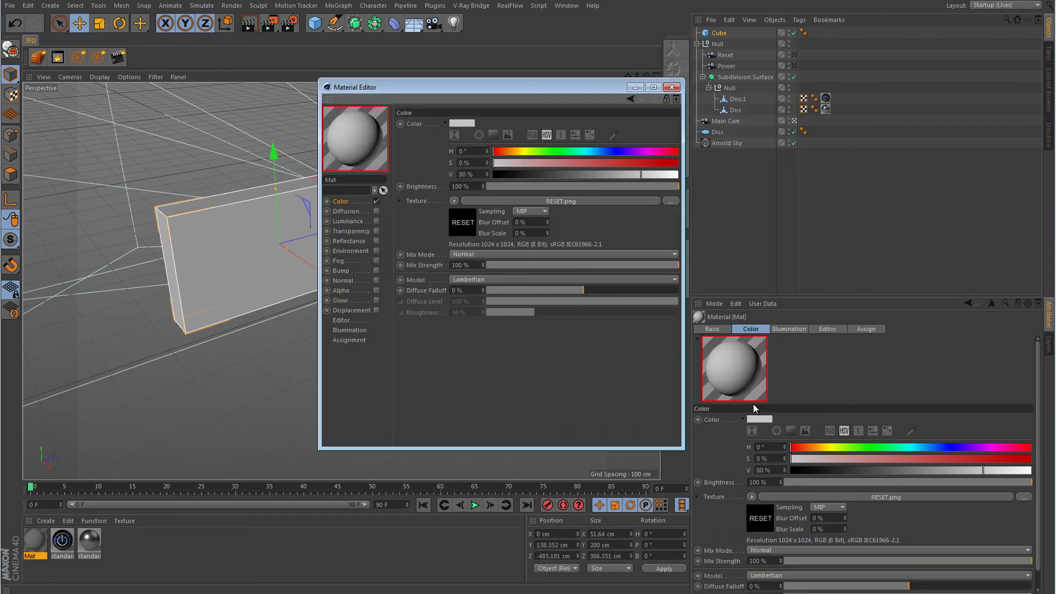
{"action": "left_click", "coordinate": [672, 88]}
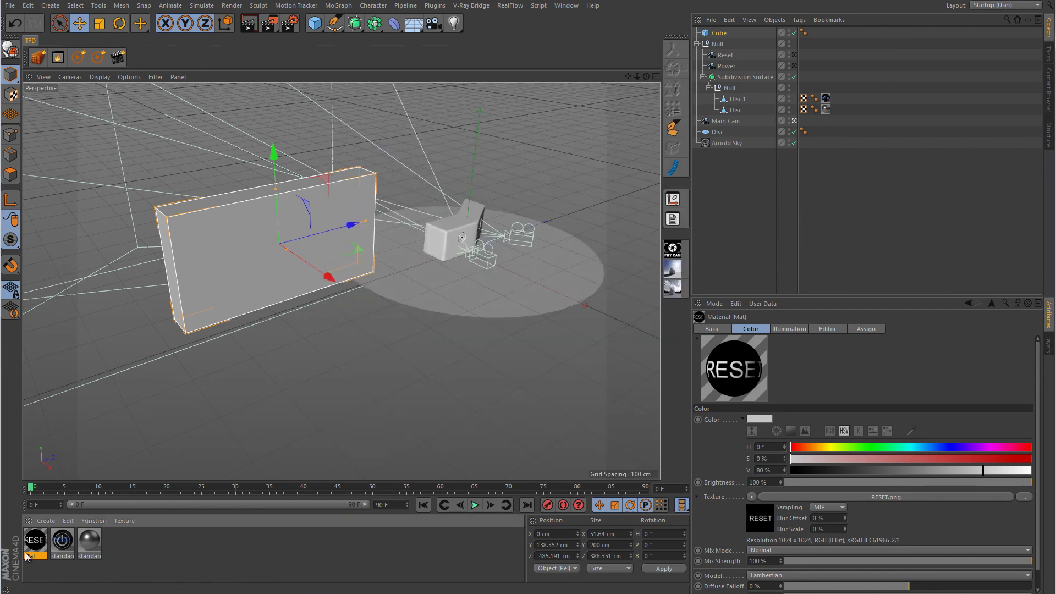
Apply Mat to the Cube with Flat projection and switch to Texture mode
{"action": "left_click_drag", "start_coordinate": [303, 429], "coordinate": [725, 36]}
{"action": "left_click", "coordinate": [802, 373]}
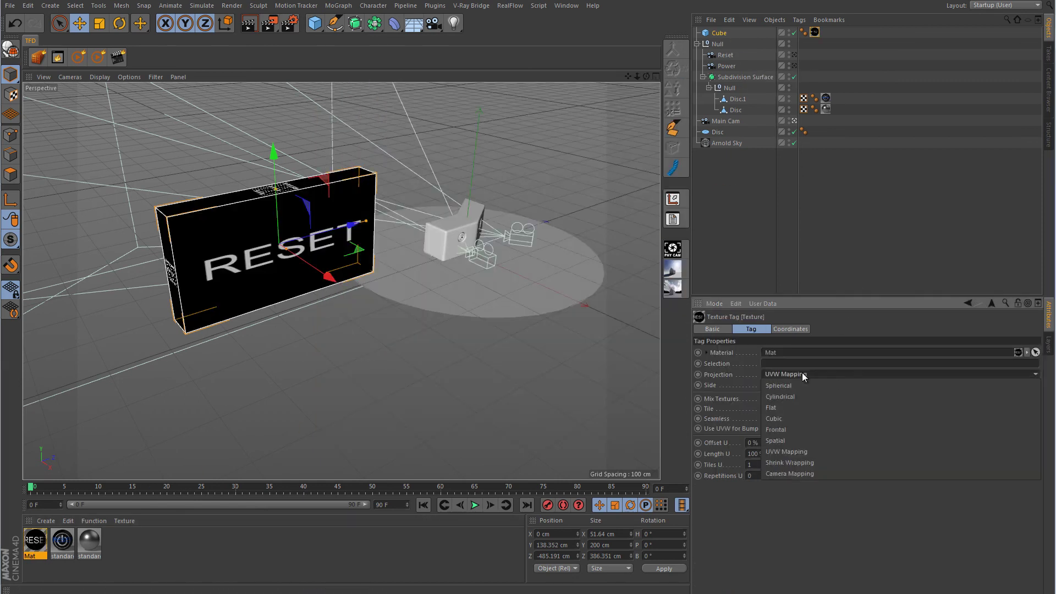
{"action": "left_click", "coordinate": [803, 403]}
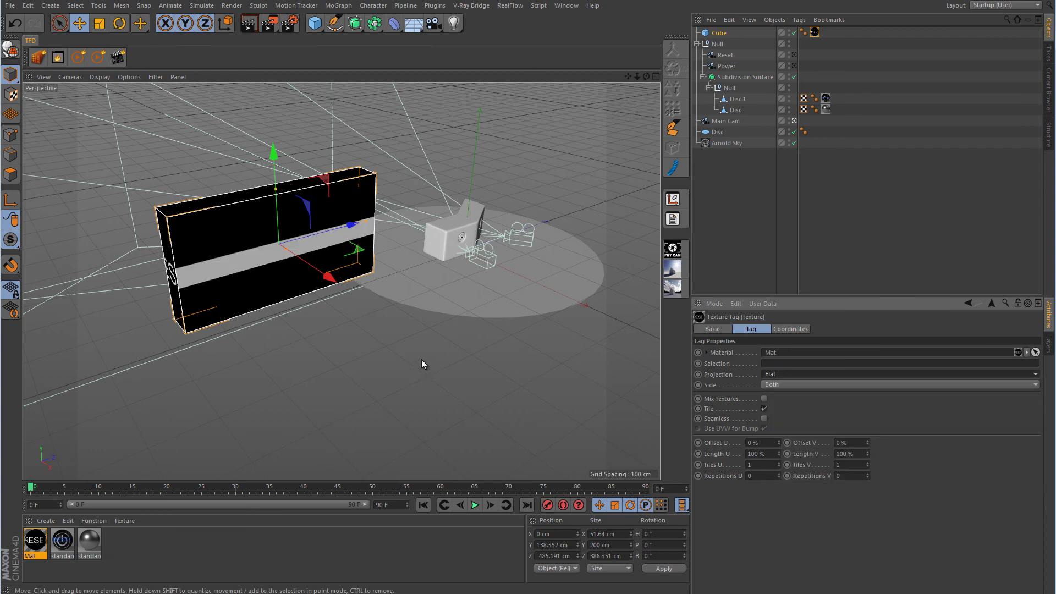
{"action": "left_click", "coordinate": [10, 94]}
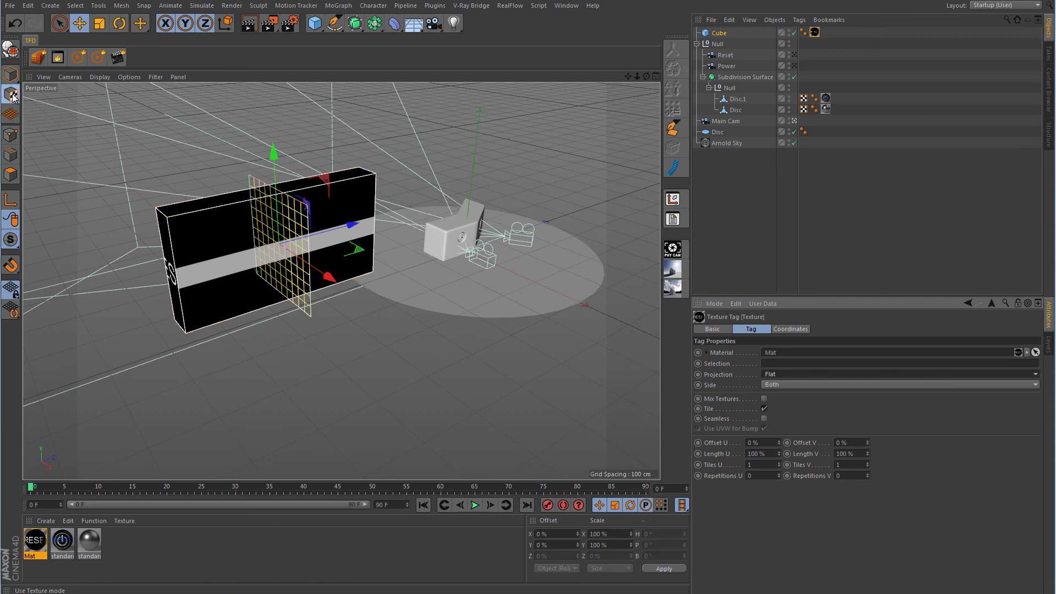
Enable Axis and slide the flat projection 283.692 cm along X, checking it from side views
{"action": "left_click", "coordinate": [9, 204]}
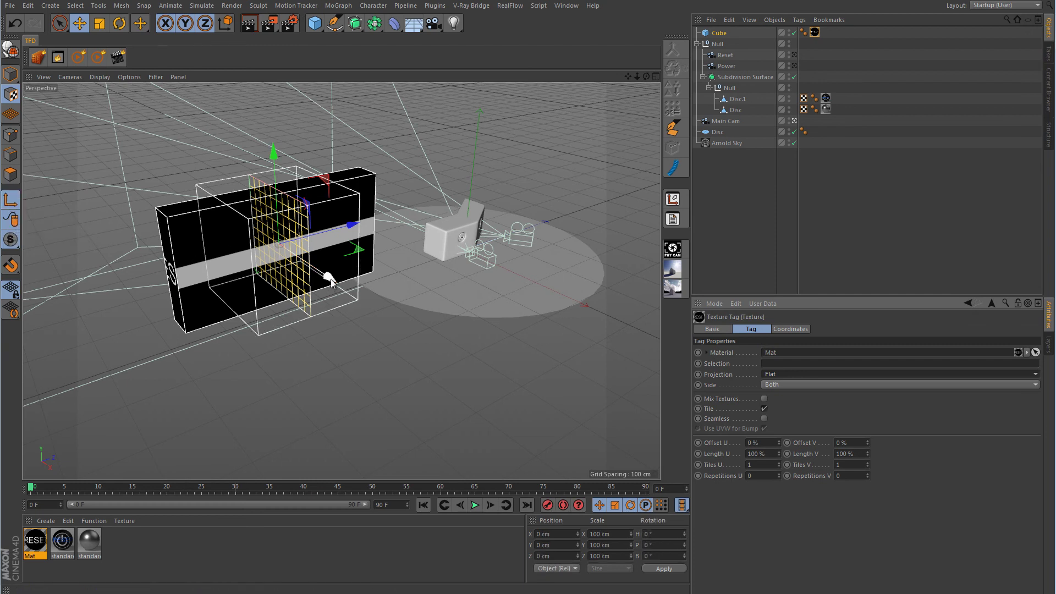
{"action": "left_click_drag", "start_coordinate": [330, 279], "coordinate": [437, 372]}
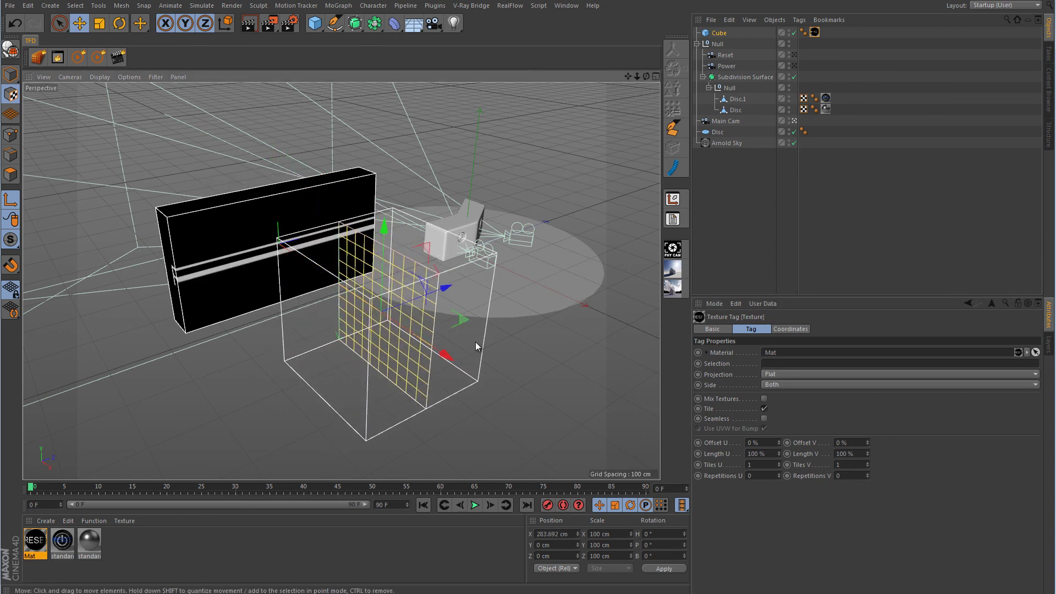
{"action": "left_click_drag", "start_coordinate": [493, 351], "coordinate": [559, 330], "text": "alt"}
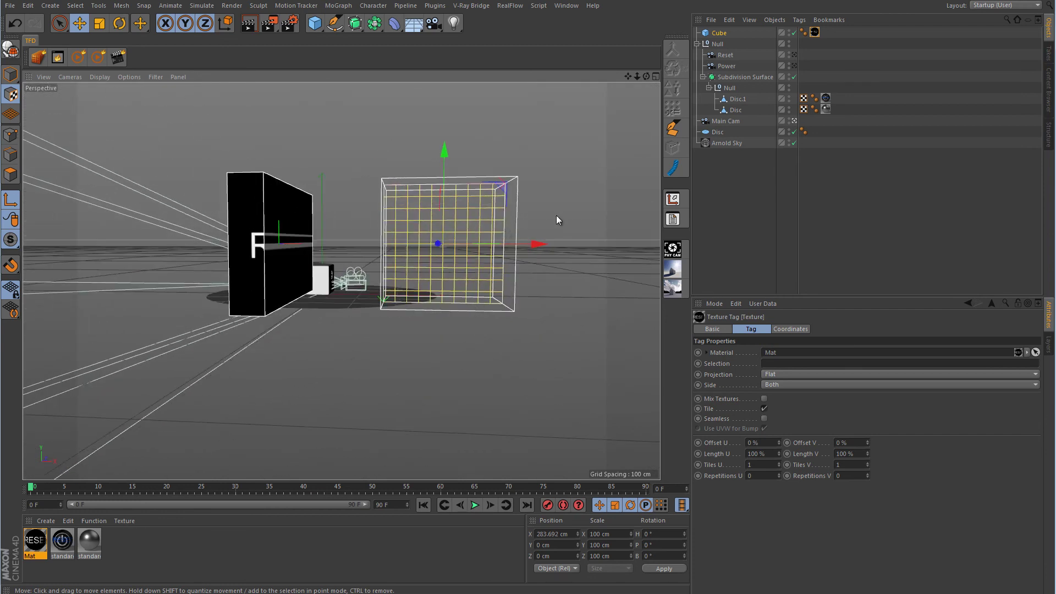
{"action": "left_click_drag", "start_coordinate": [557, 216], "coordinate": [521, 231], "text": "alt"}
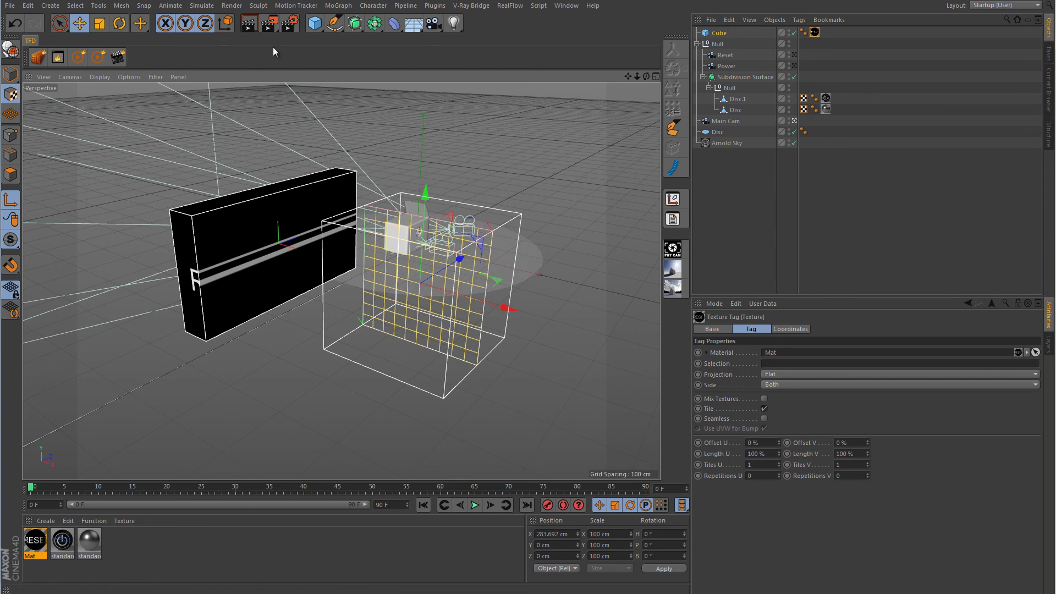
Try stretching the texture projection along X with Scale, then undo it
{"action": "left_click", "coordinate": [101, 25]}
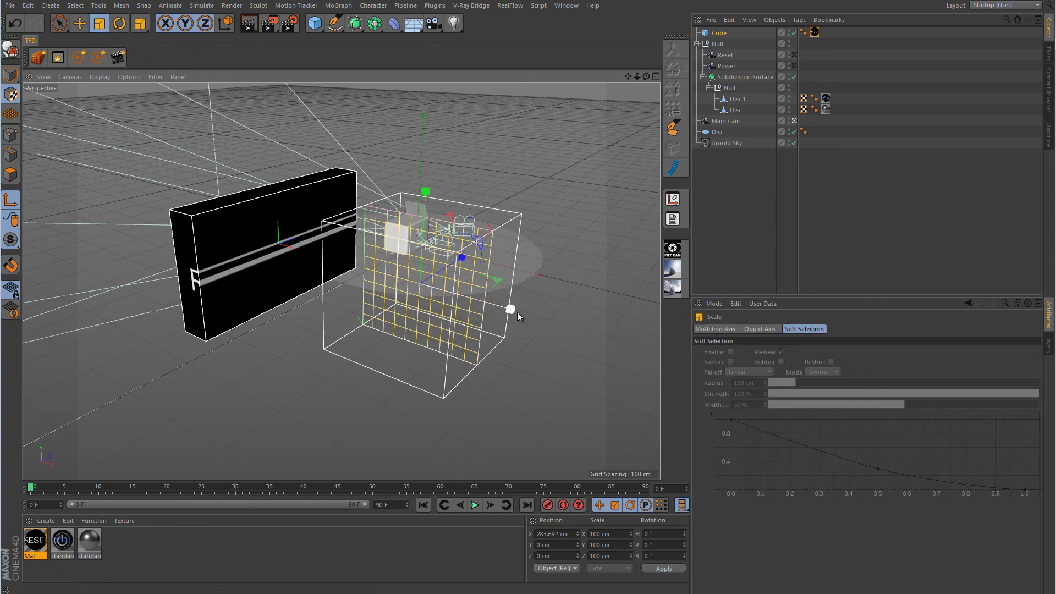
{"action": "left_click_drag", "start_coordinate": [511, 310], "coordinate": [607, 350]}
{"action": "key", "text": "ctrl+z"}
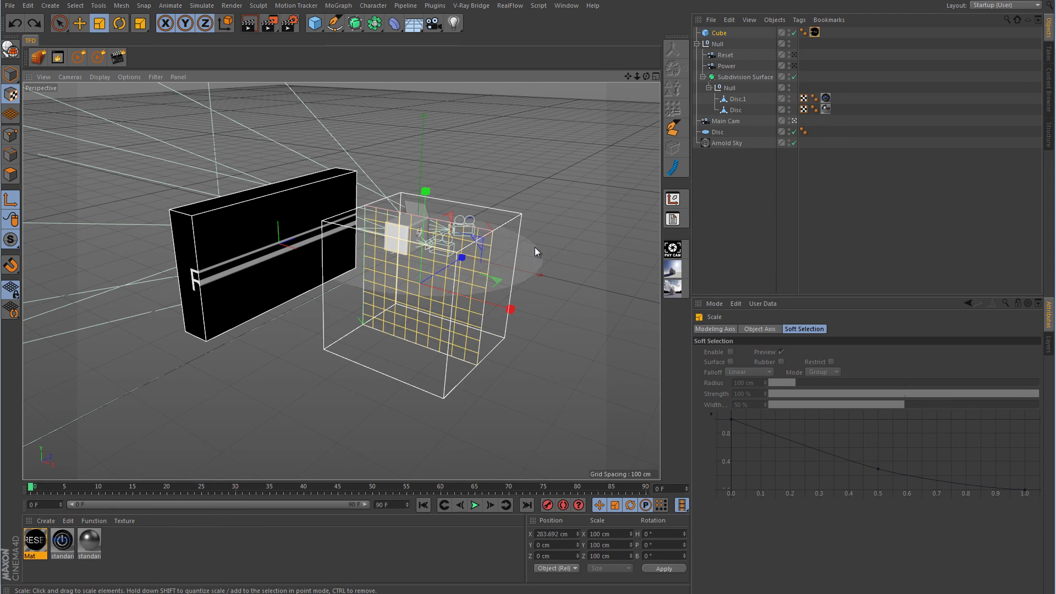
Rotate the projection to 90° heading, then try another X stretch and undo it
{"action": "left_click", "coordinate": [120, 23]}
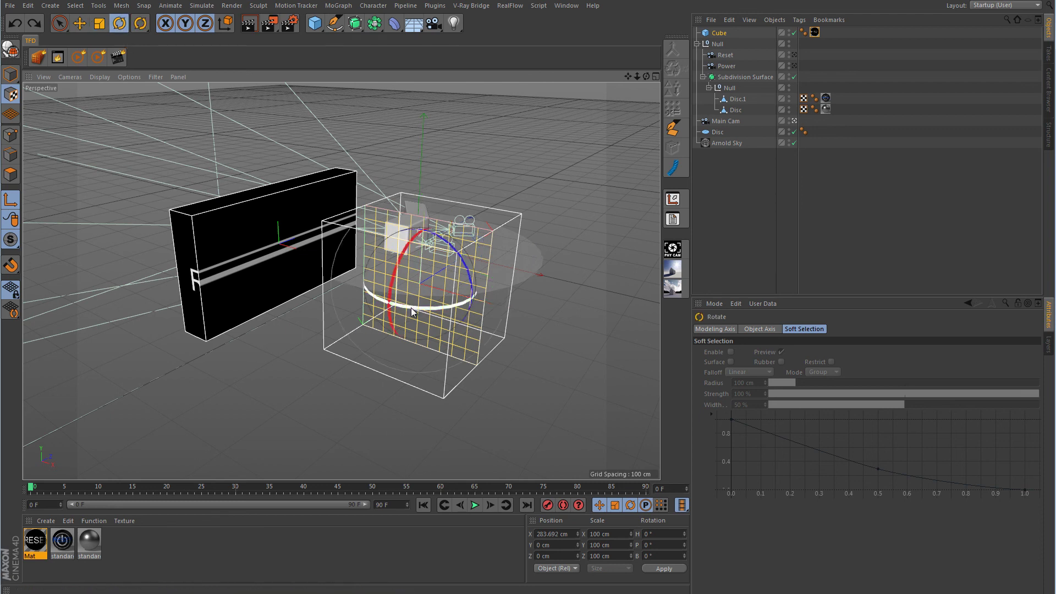
{"action": "left_click_drag", "start_coordinate": [413, 312], "coordinate": [480, 314]}
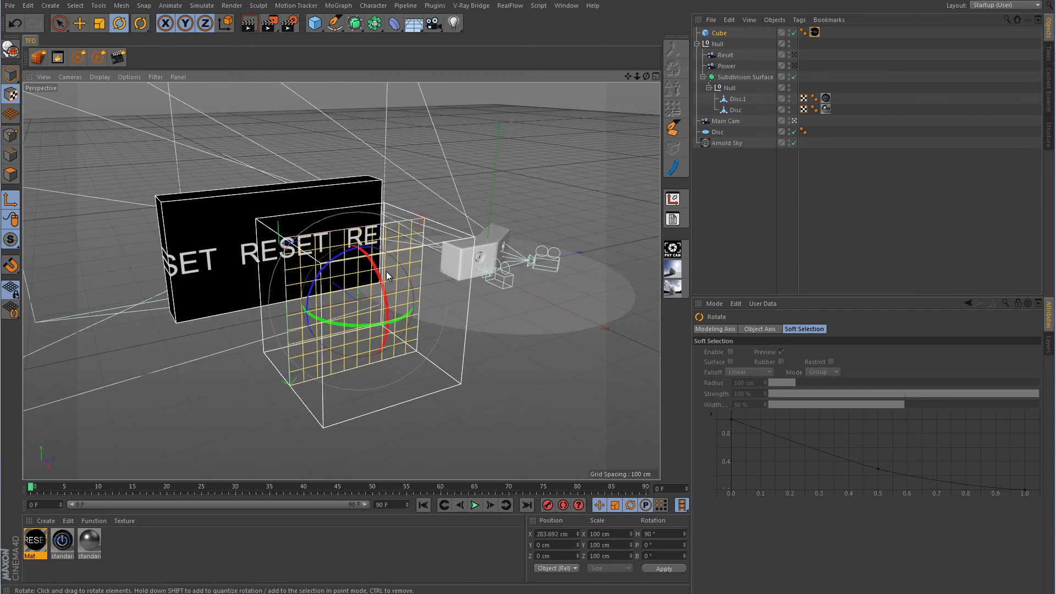
{"action": "left_click", "coordinate": [100, 25]}
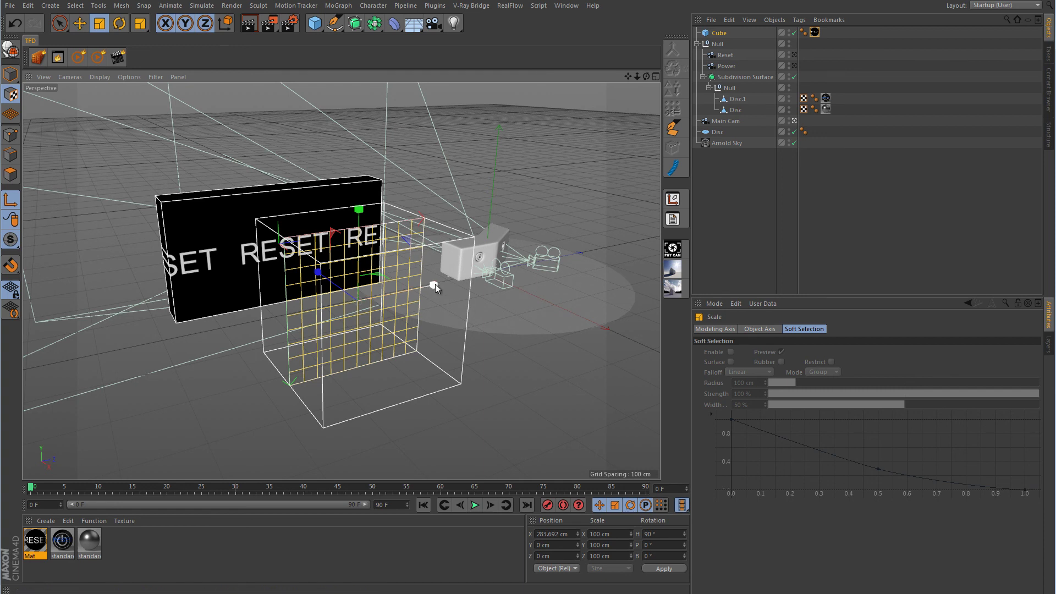
{"action": "mouse_move", "coordinate": [434, 284]}
{"action": "left_mouse_down"}
{"action": "mouse_move", "coordinate": [529, 285]}
{"action": "mouse_move", "coordinate": [432, 286]}
{"action": "mouse_move", "coordinate": [446, 286]}
{"action": "left_mouse_up"}
{"action": "key", "text": "ctrl+z"}
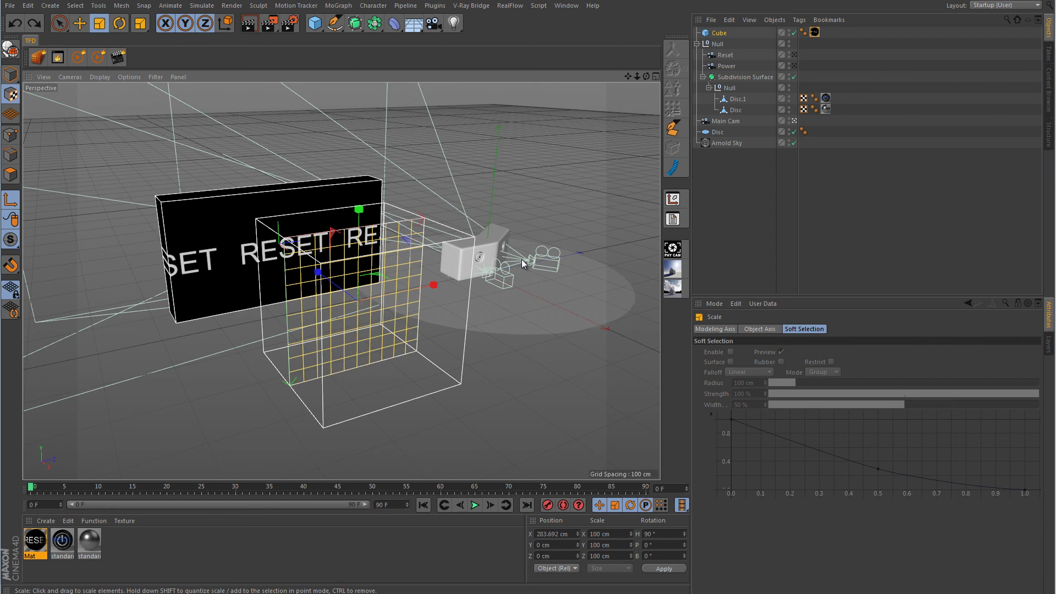
{"action": "left_click", "coordinate": [721, 560]}
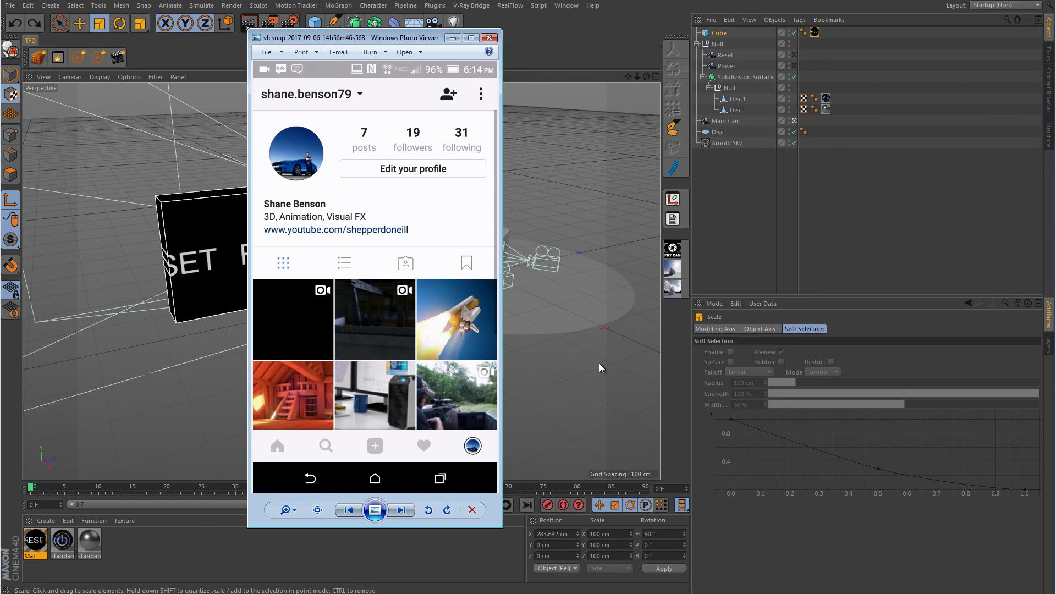
{"action": "left_click", "coordinate": [453, 38]}
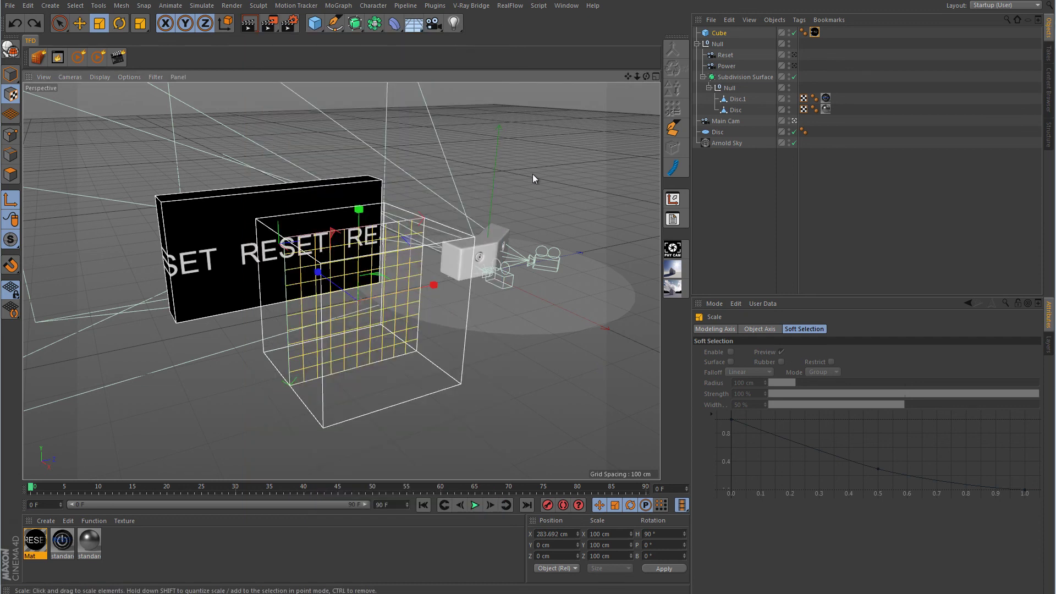